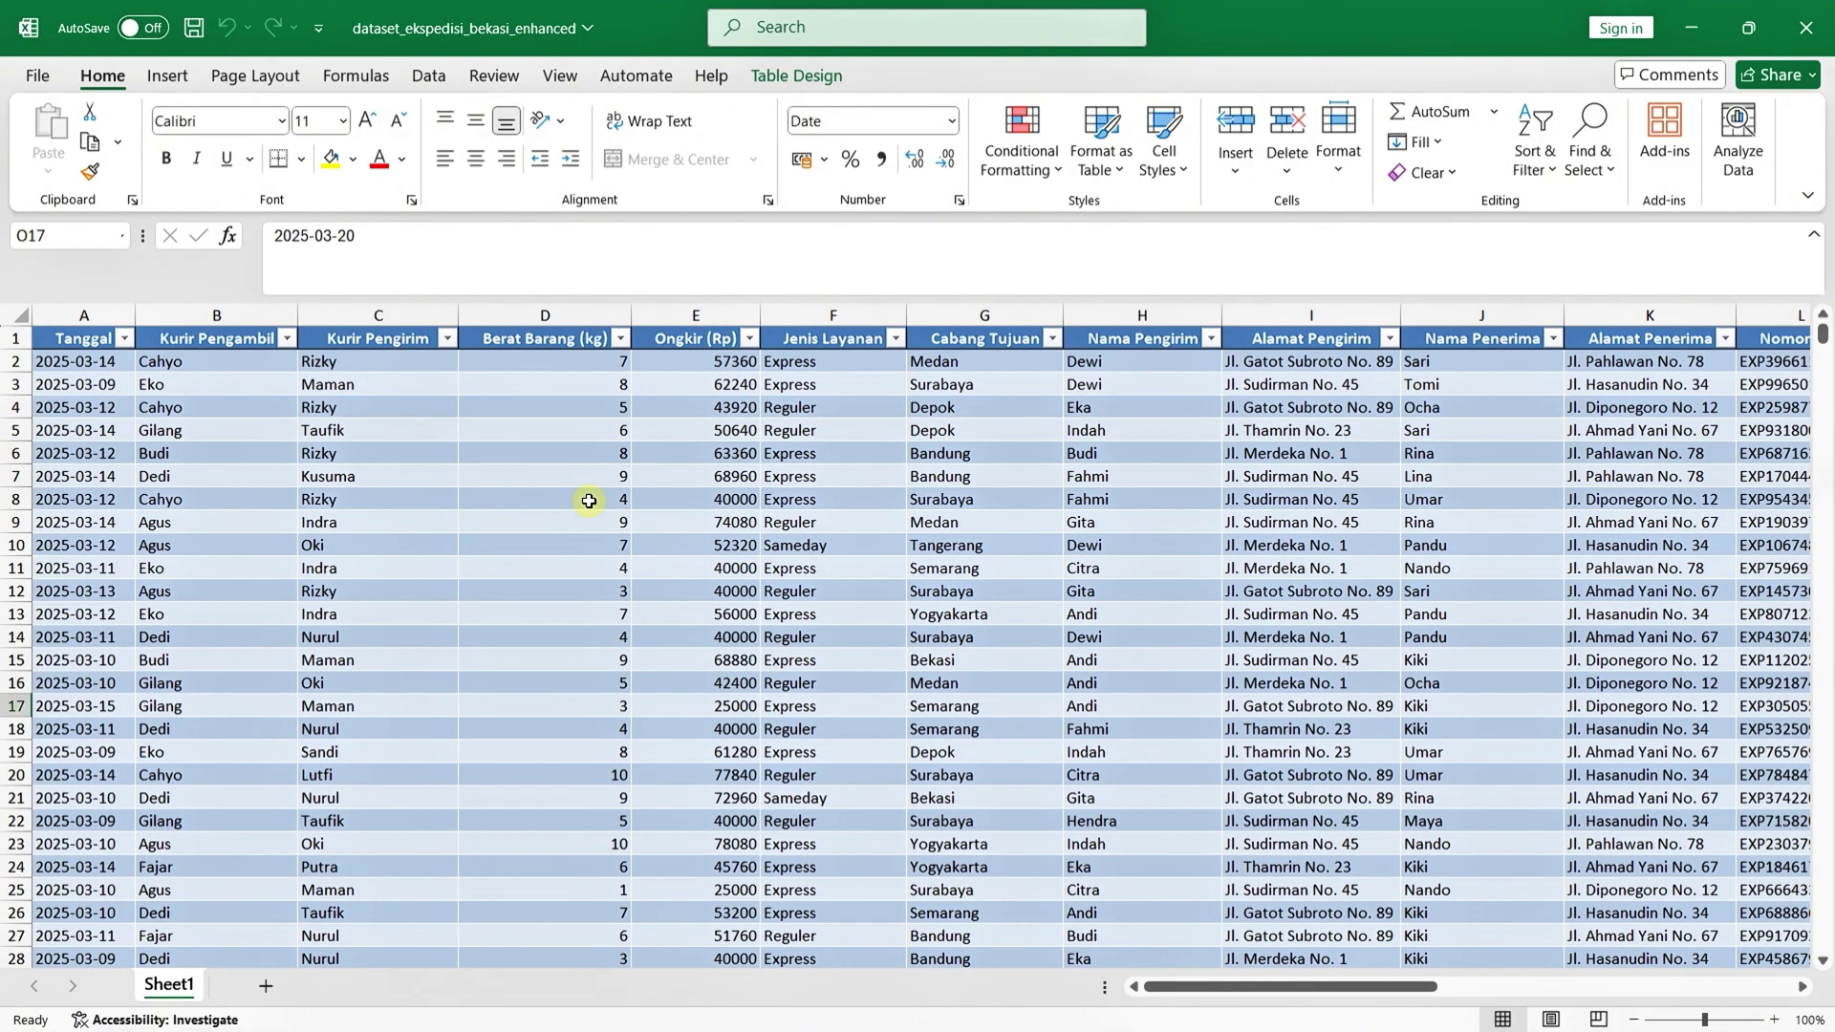
Step: Examine all columns of the expedition dataset on Sheet1, from Tanggal through Catatan Pengirim
scroll(588, 501, "right", 5)
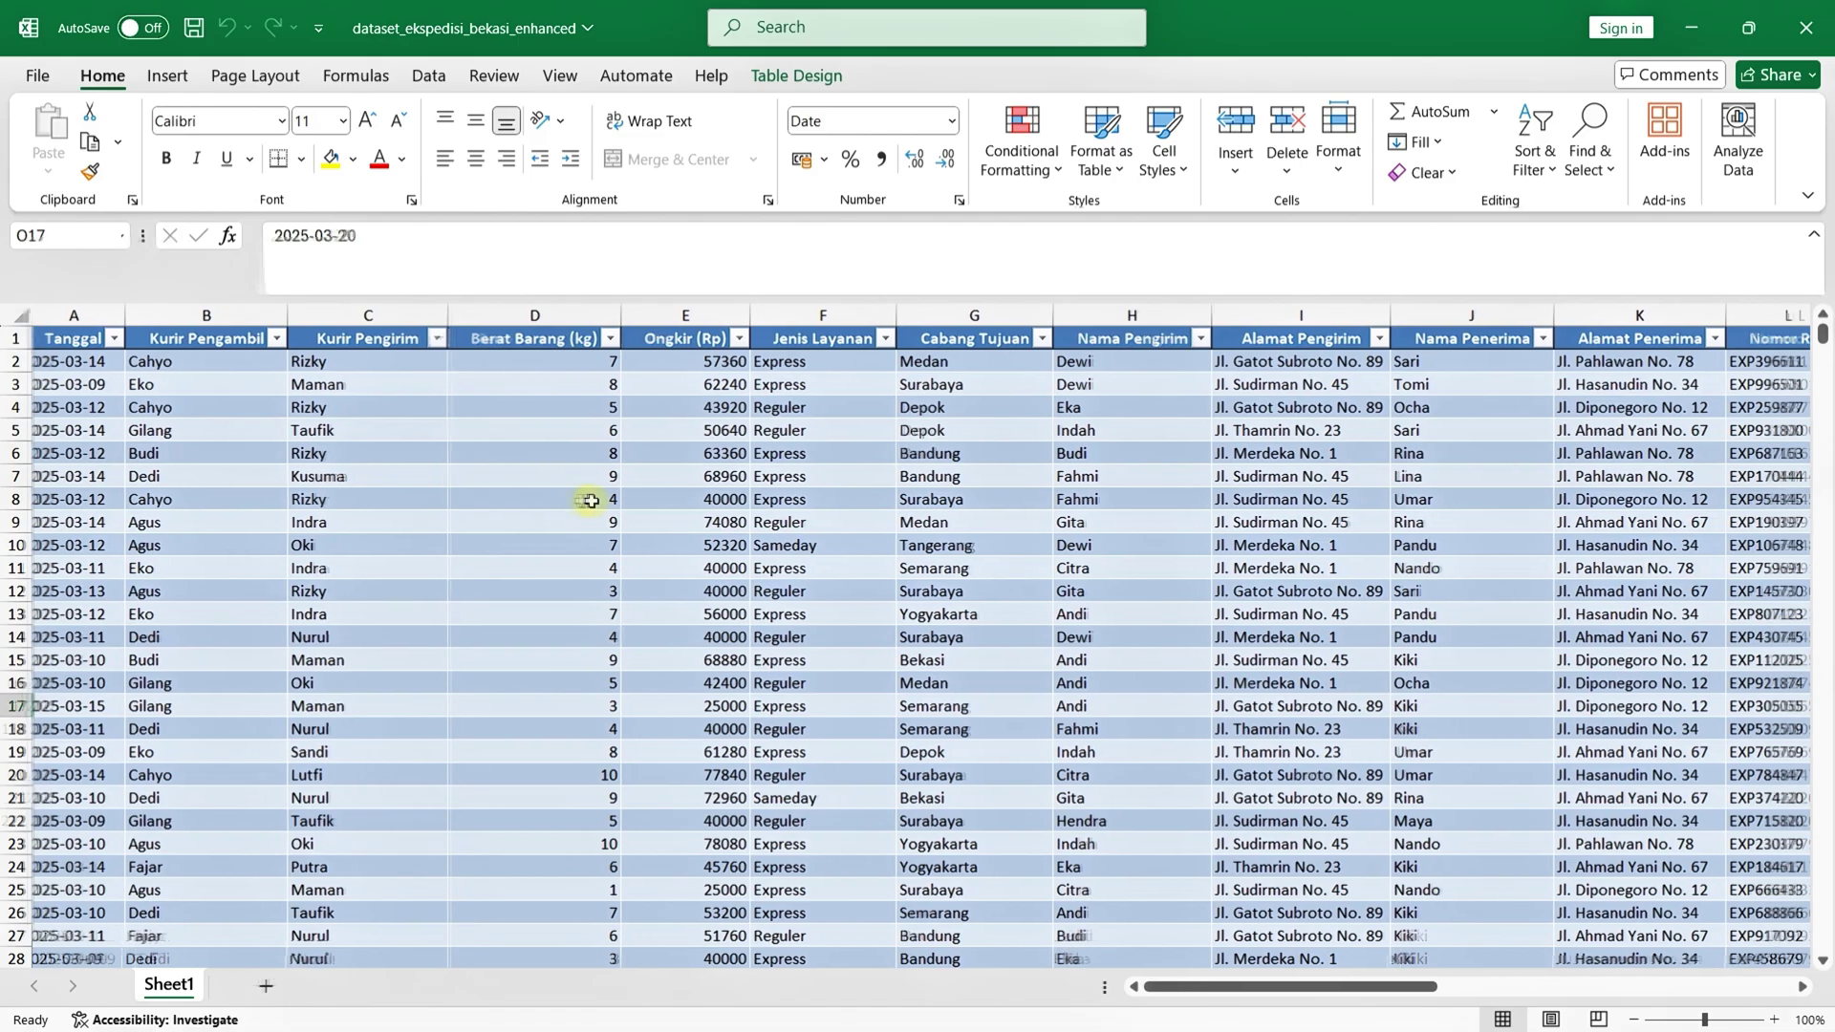
scroll(589, 501, "right", 1)
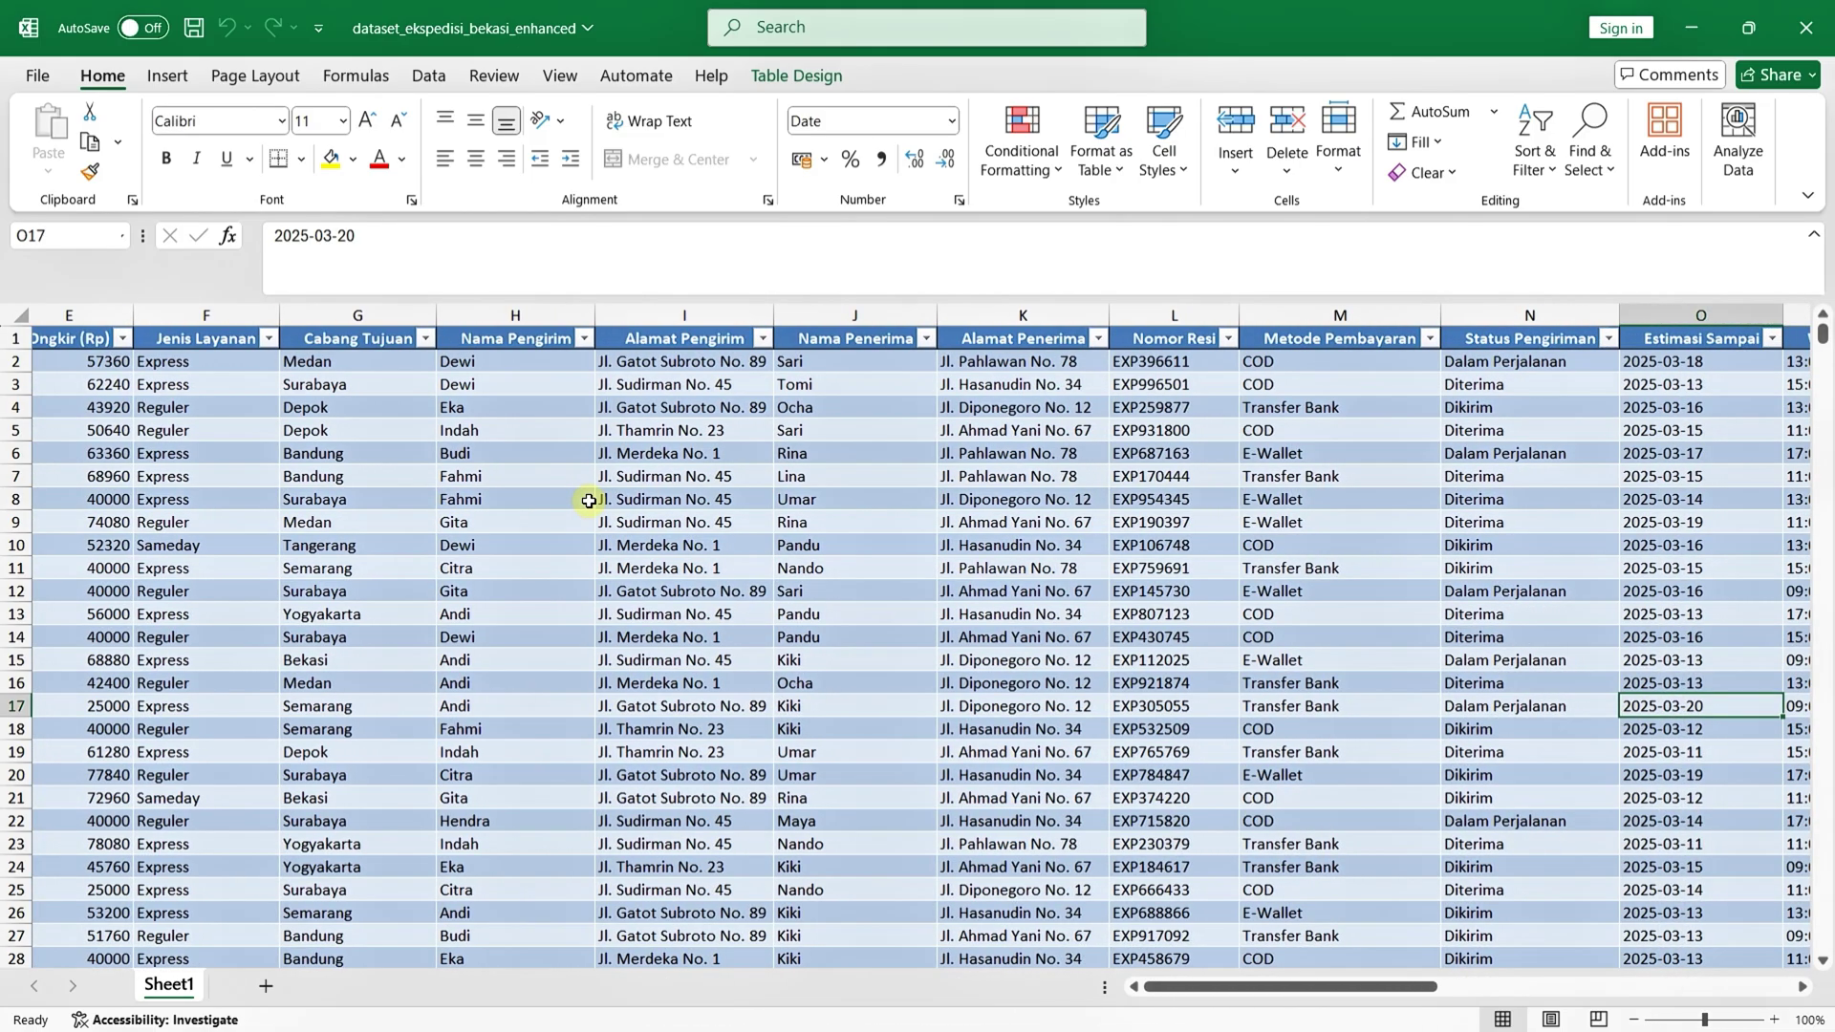
scroll(588, 500, "left", 3)
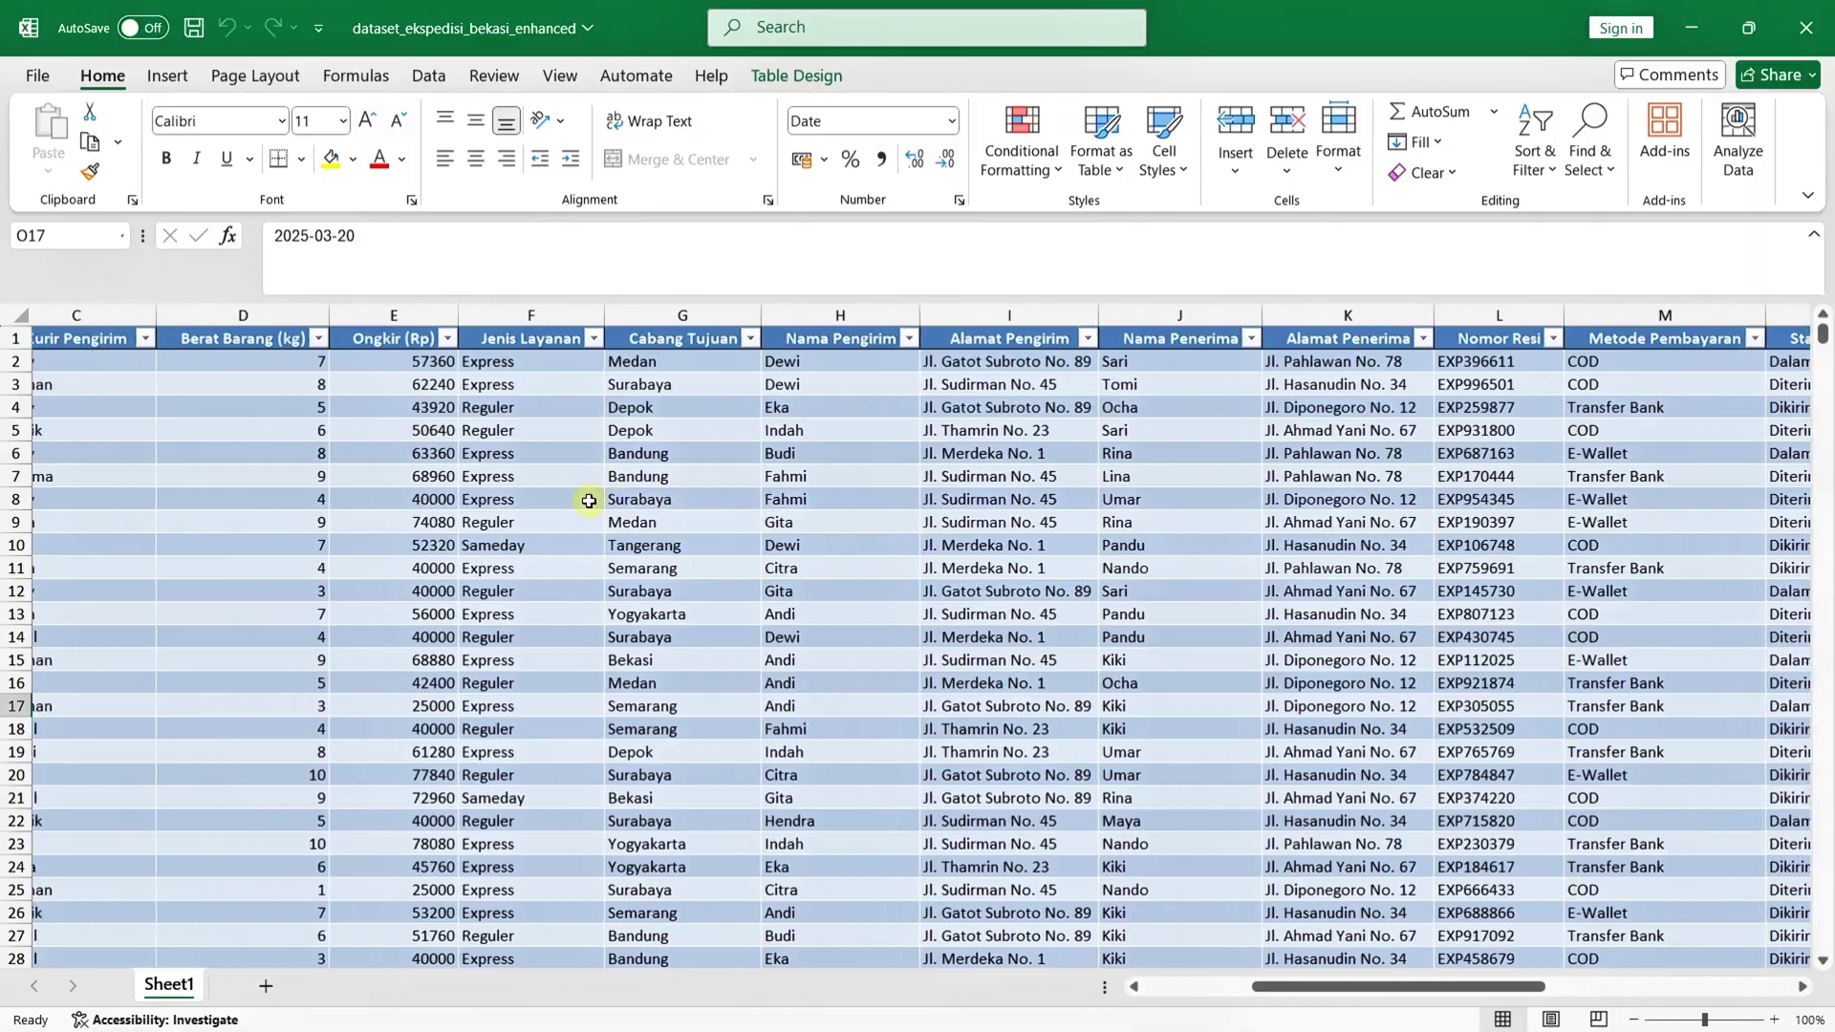
scroll(589, 501, "left", 2)
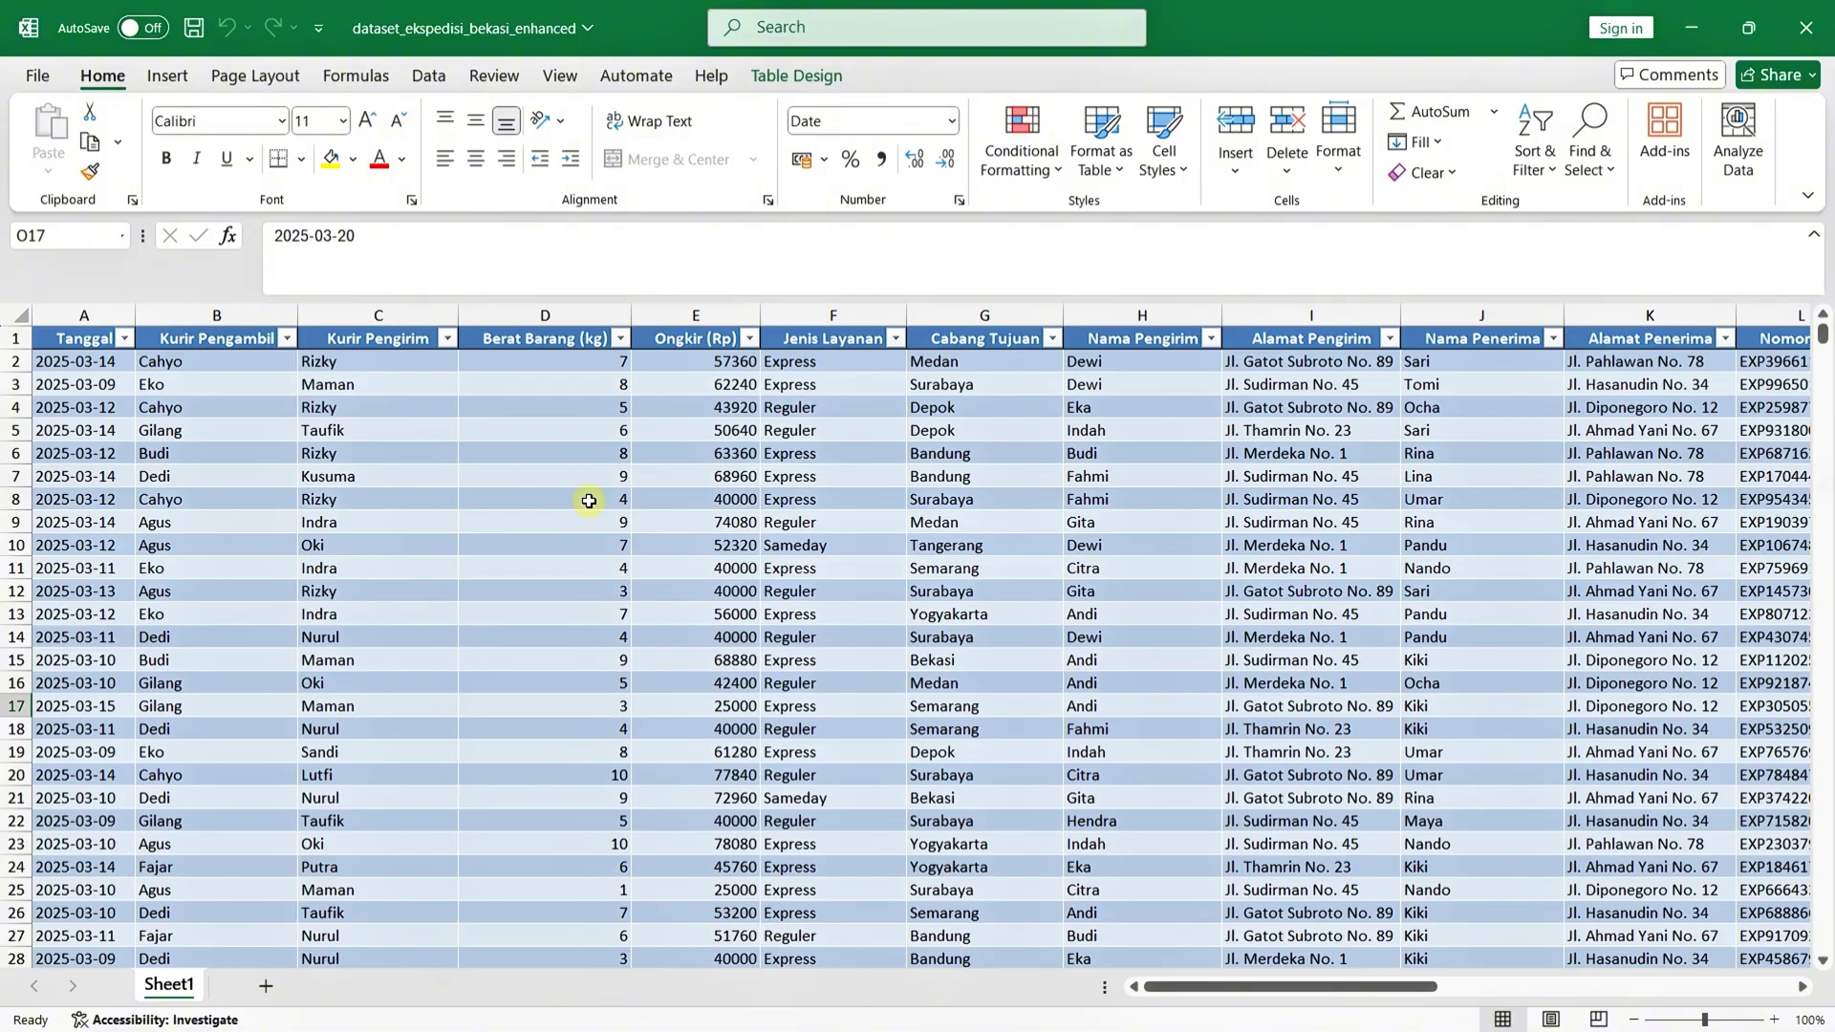
scroll(589, 501, "left", 1)
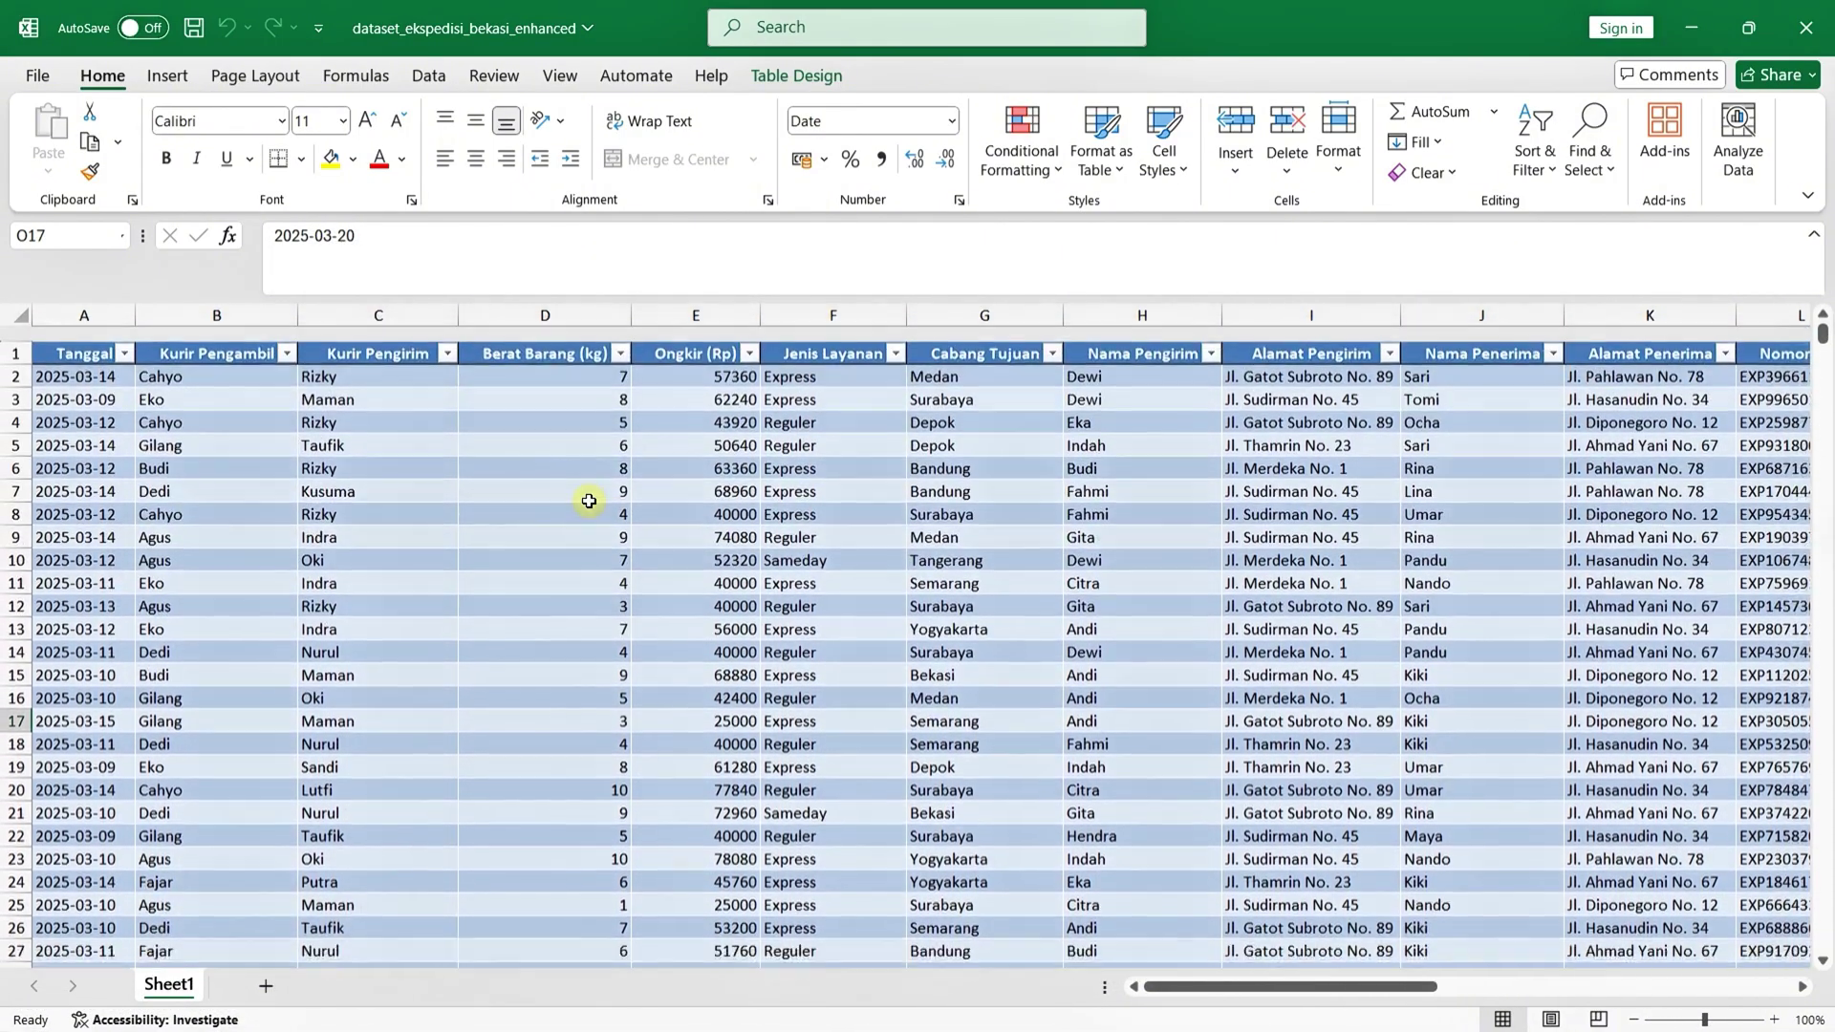
scroll(589, 501, "right", 5)
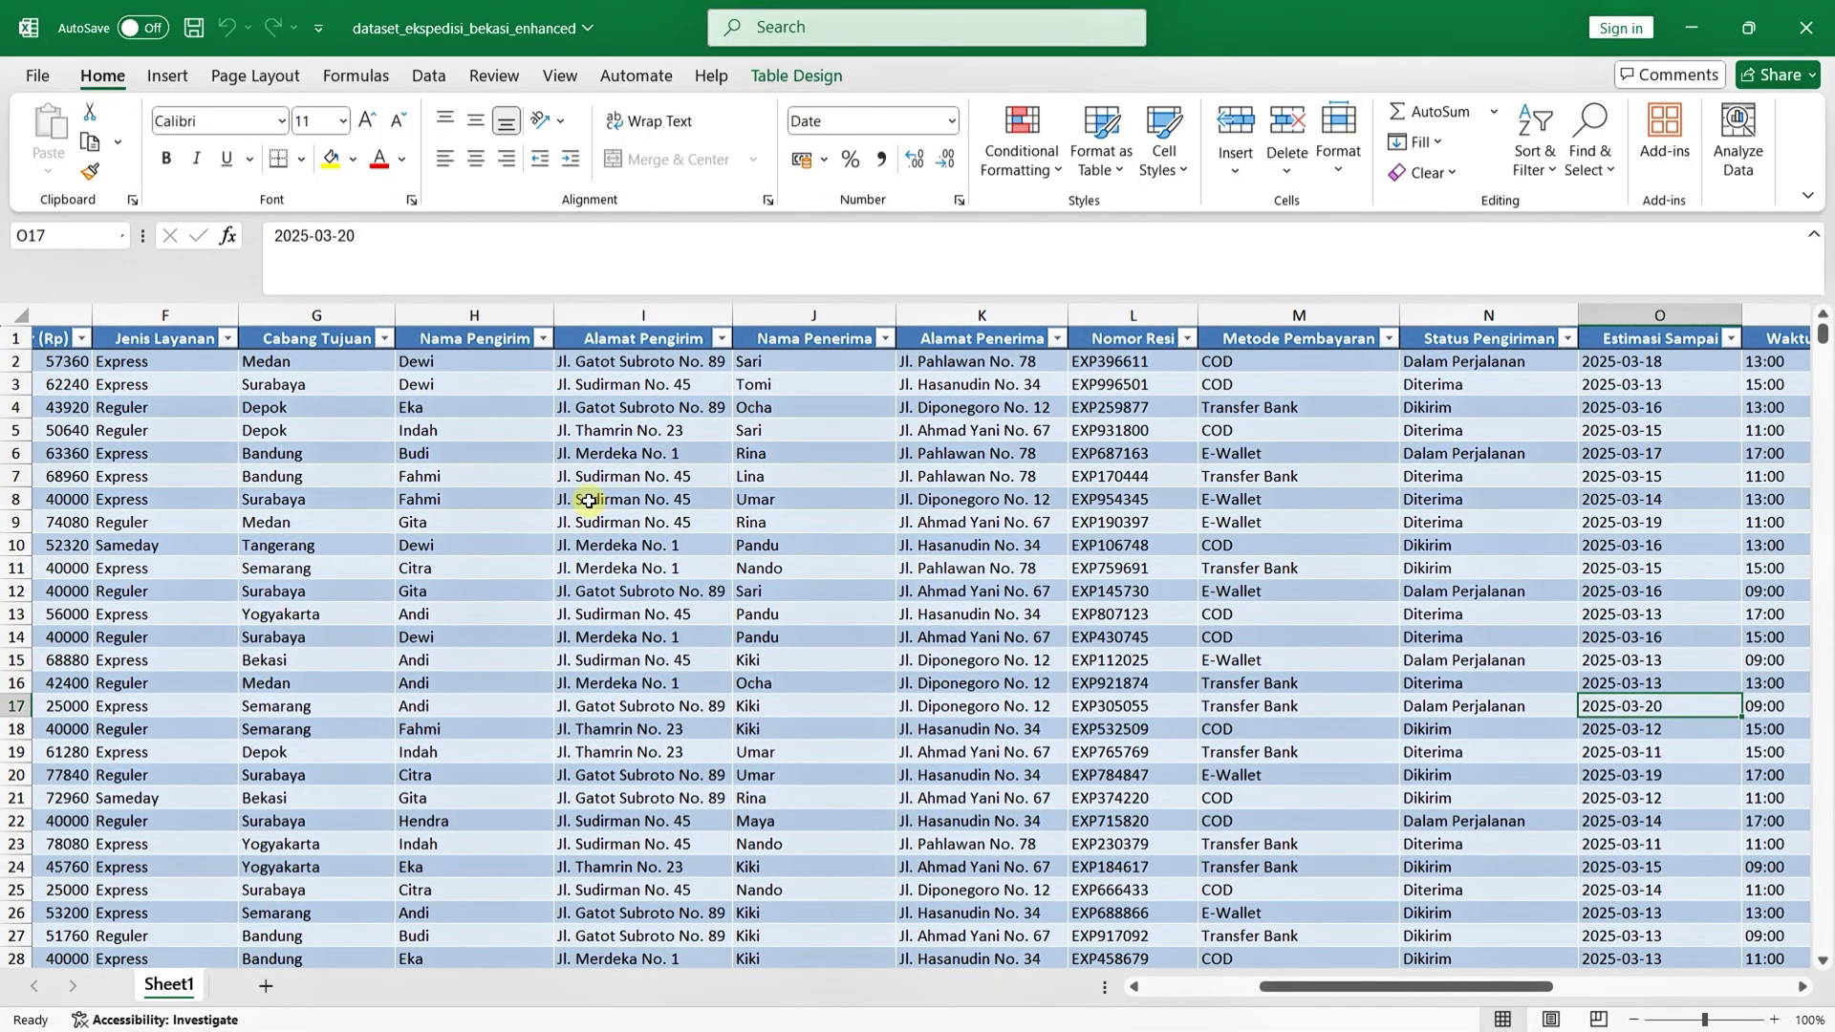
scroll(589, 501, "right", 4)
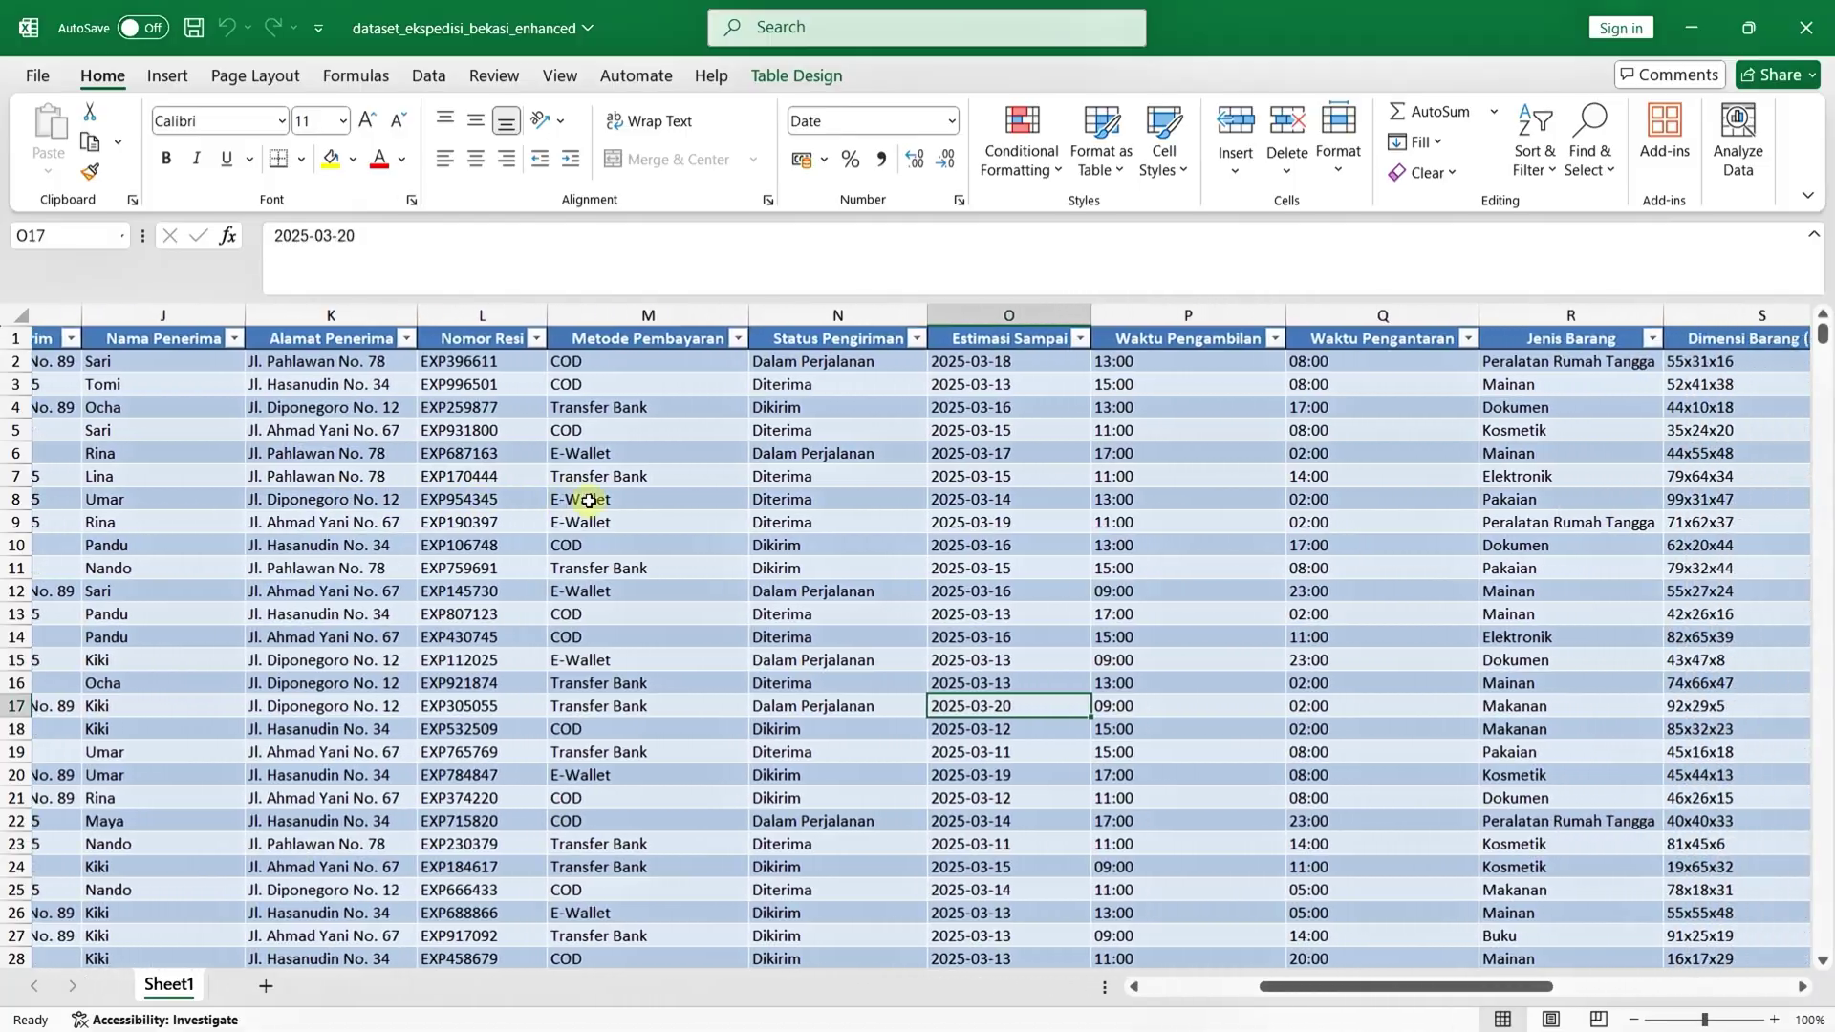
scroll(589, 501, "right", 2)
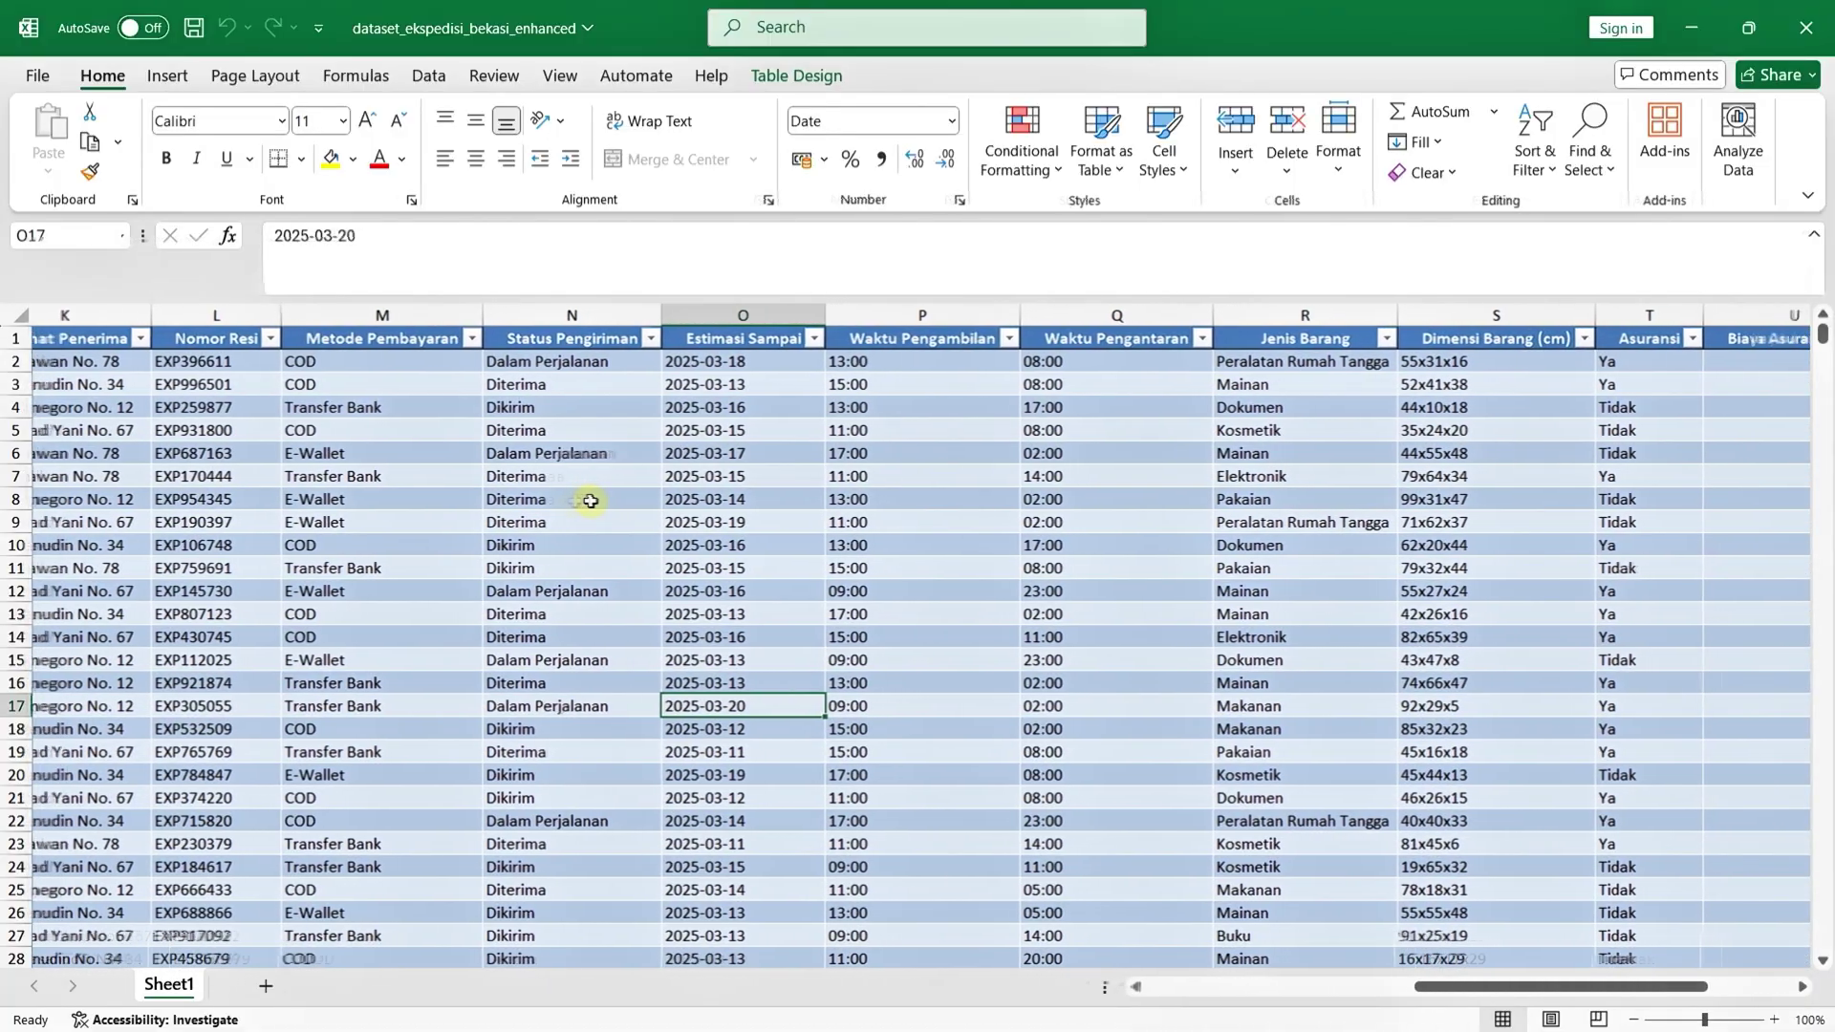
scroll(590, 501, "right", 3)
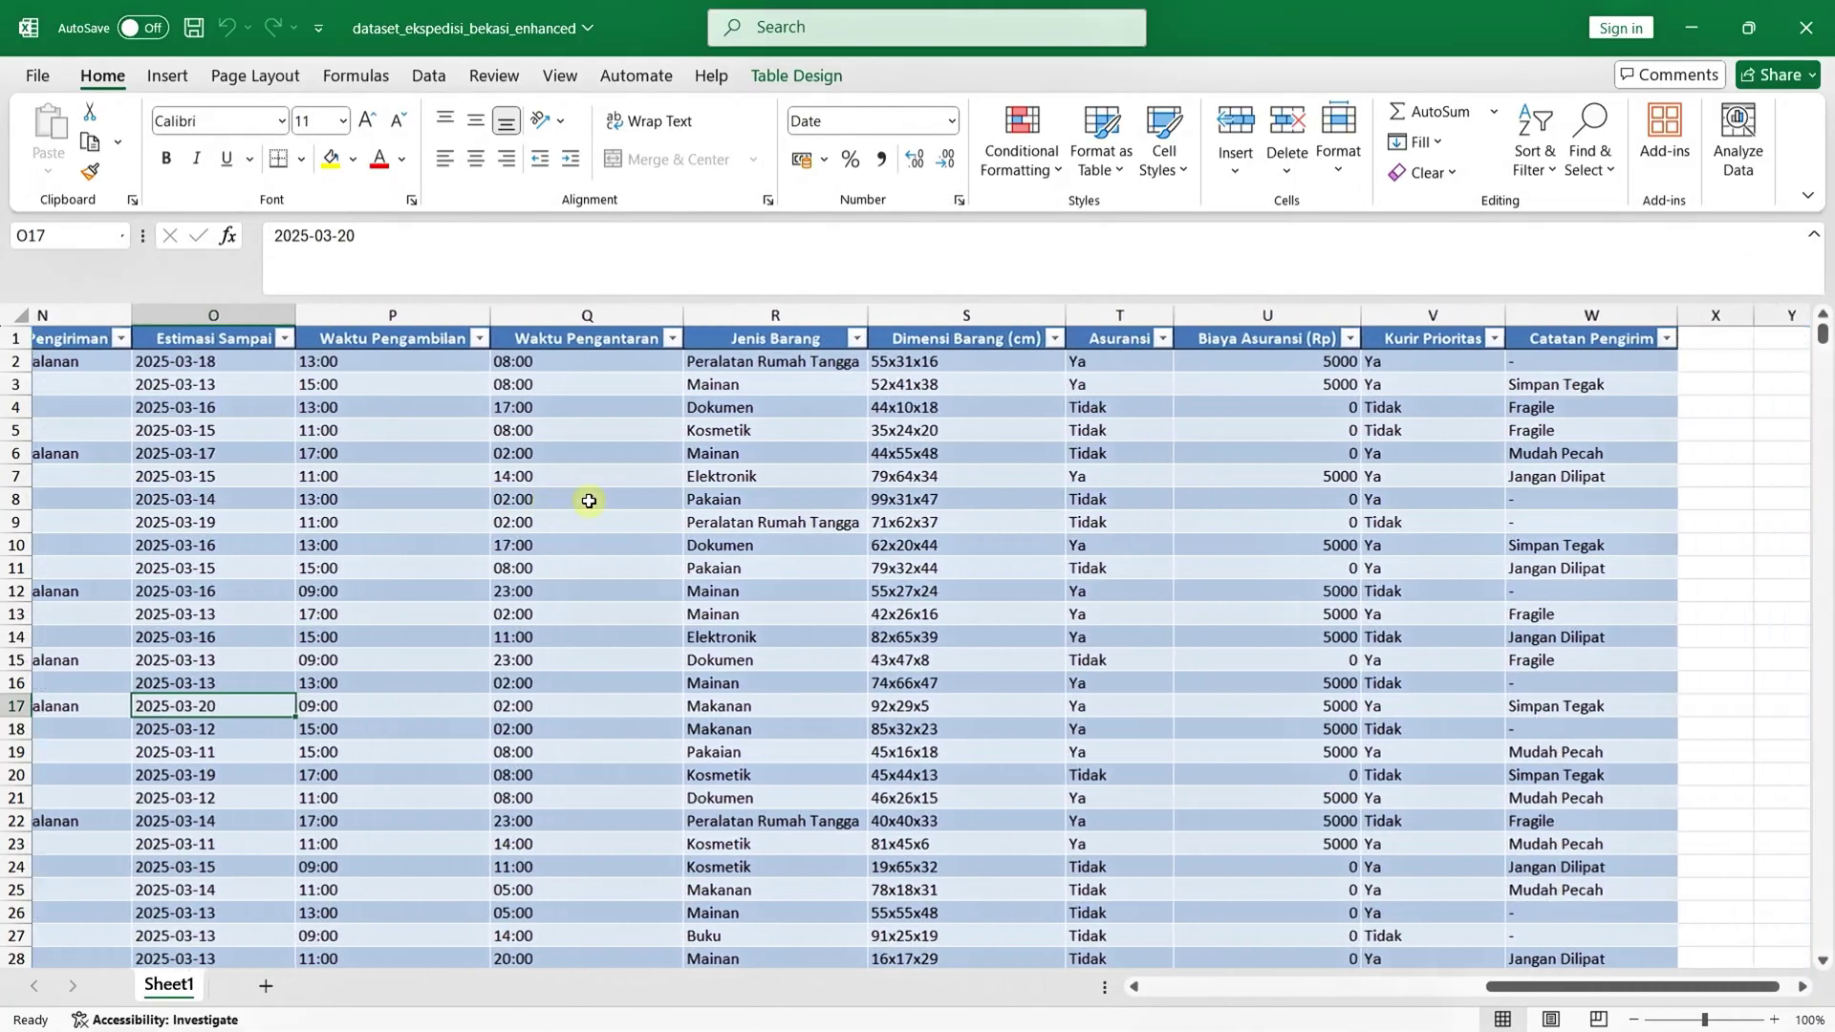
scroll(589, 501, "left", 12)
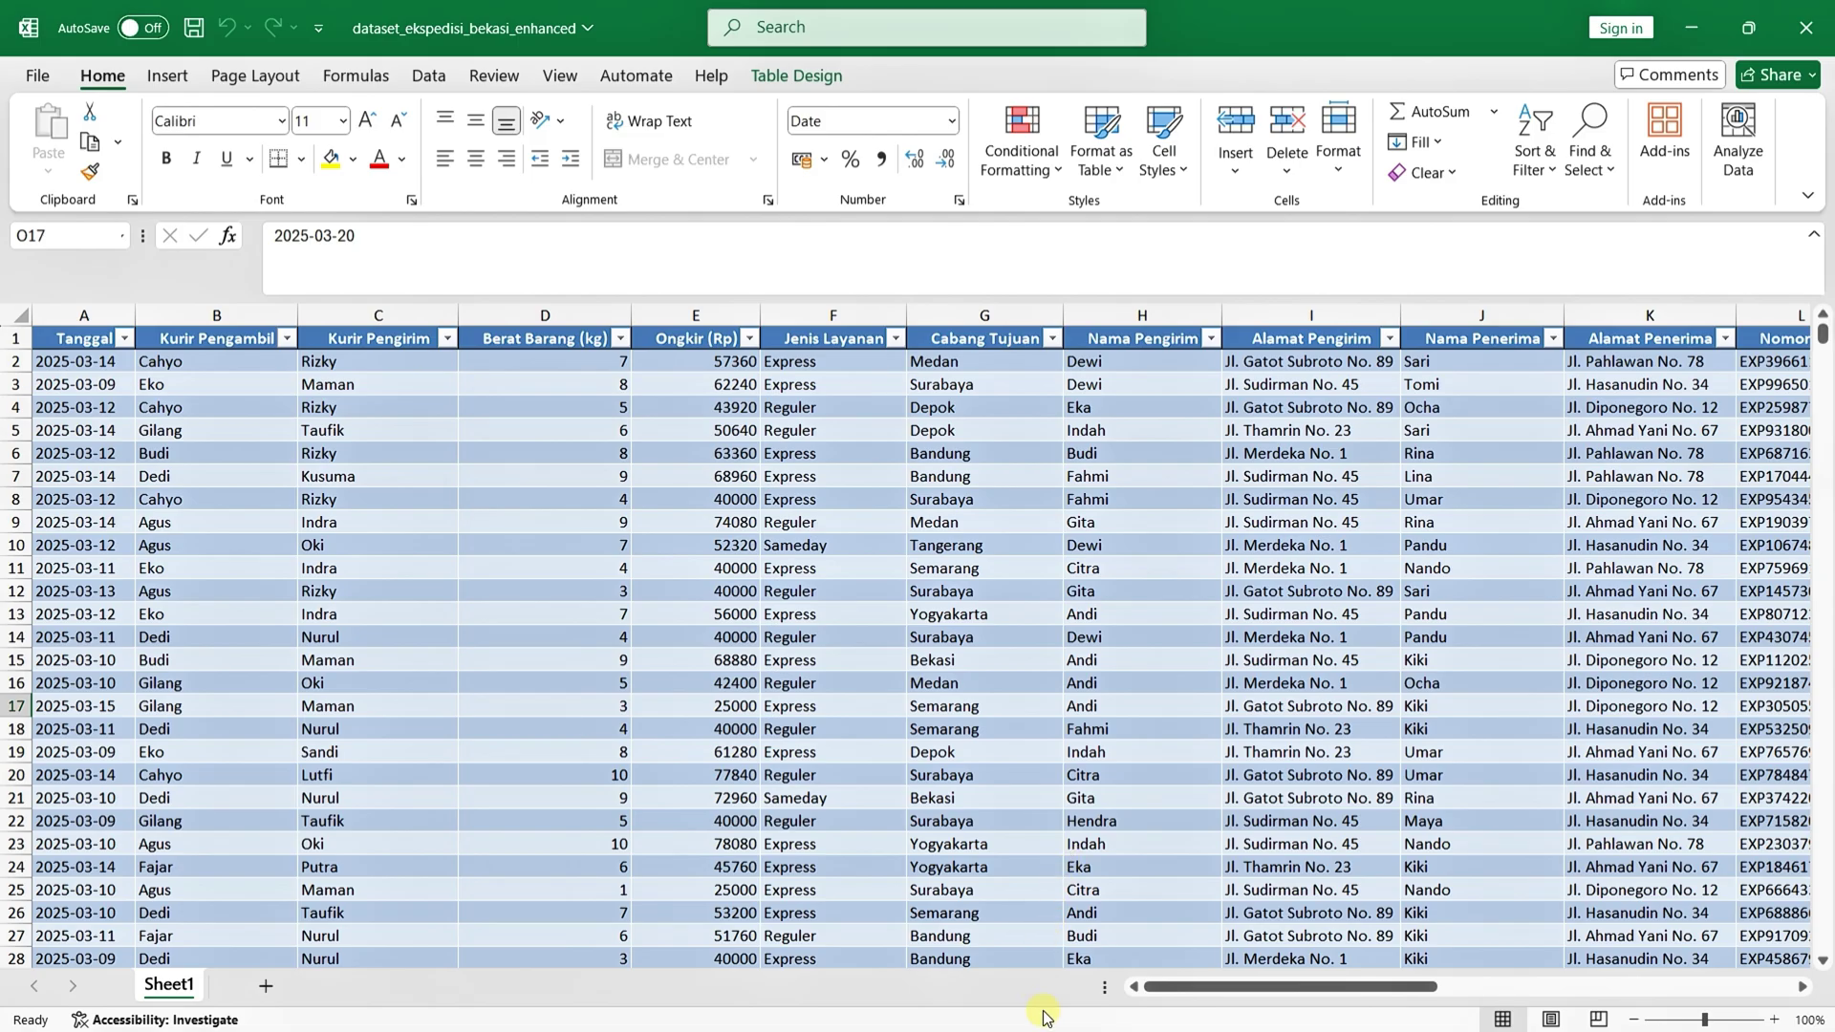
Step: Switch to the Penting document in WordPad and read through the six required analyses, highlighting items 1, 3, 4 and 5
mouse_move(1046, 1018)
left_click(1183, 1005)
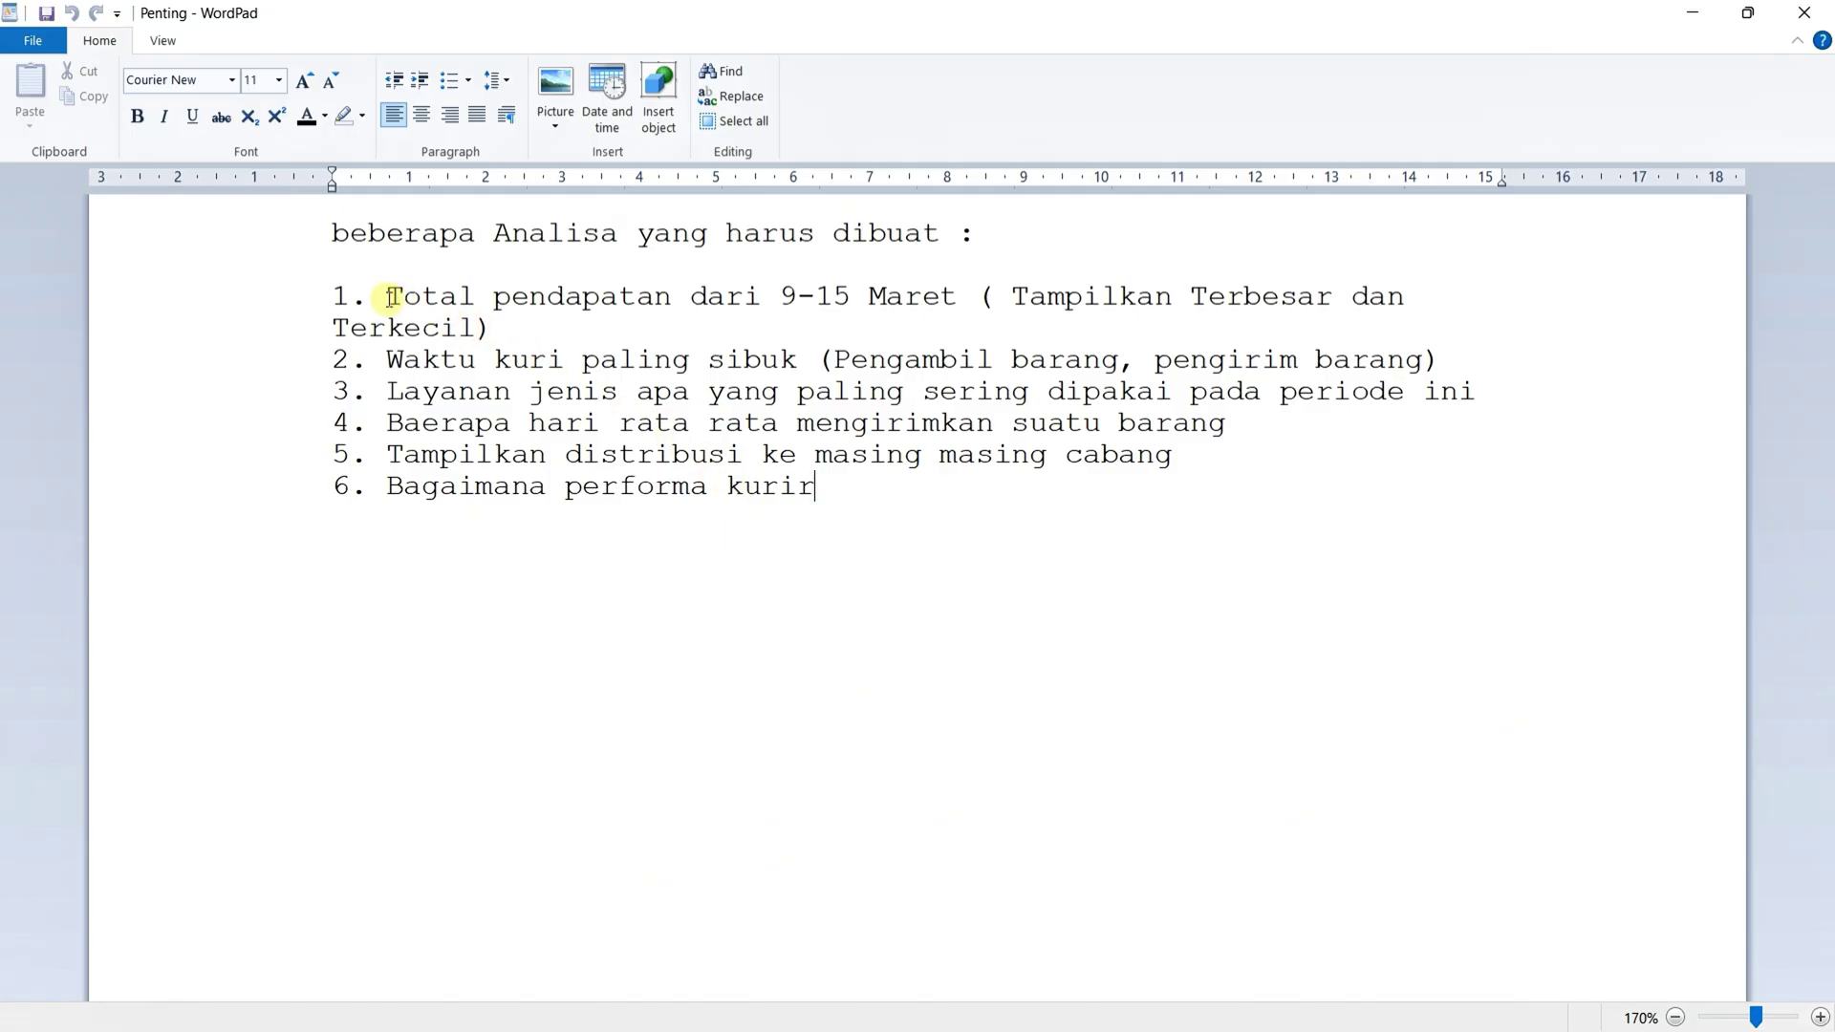
left_click_drag(389, 298, 553, 314)
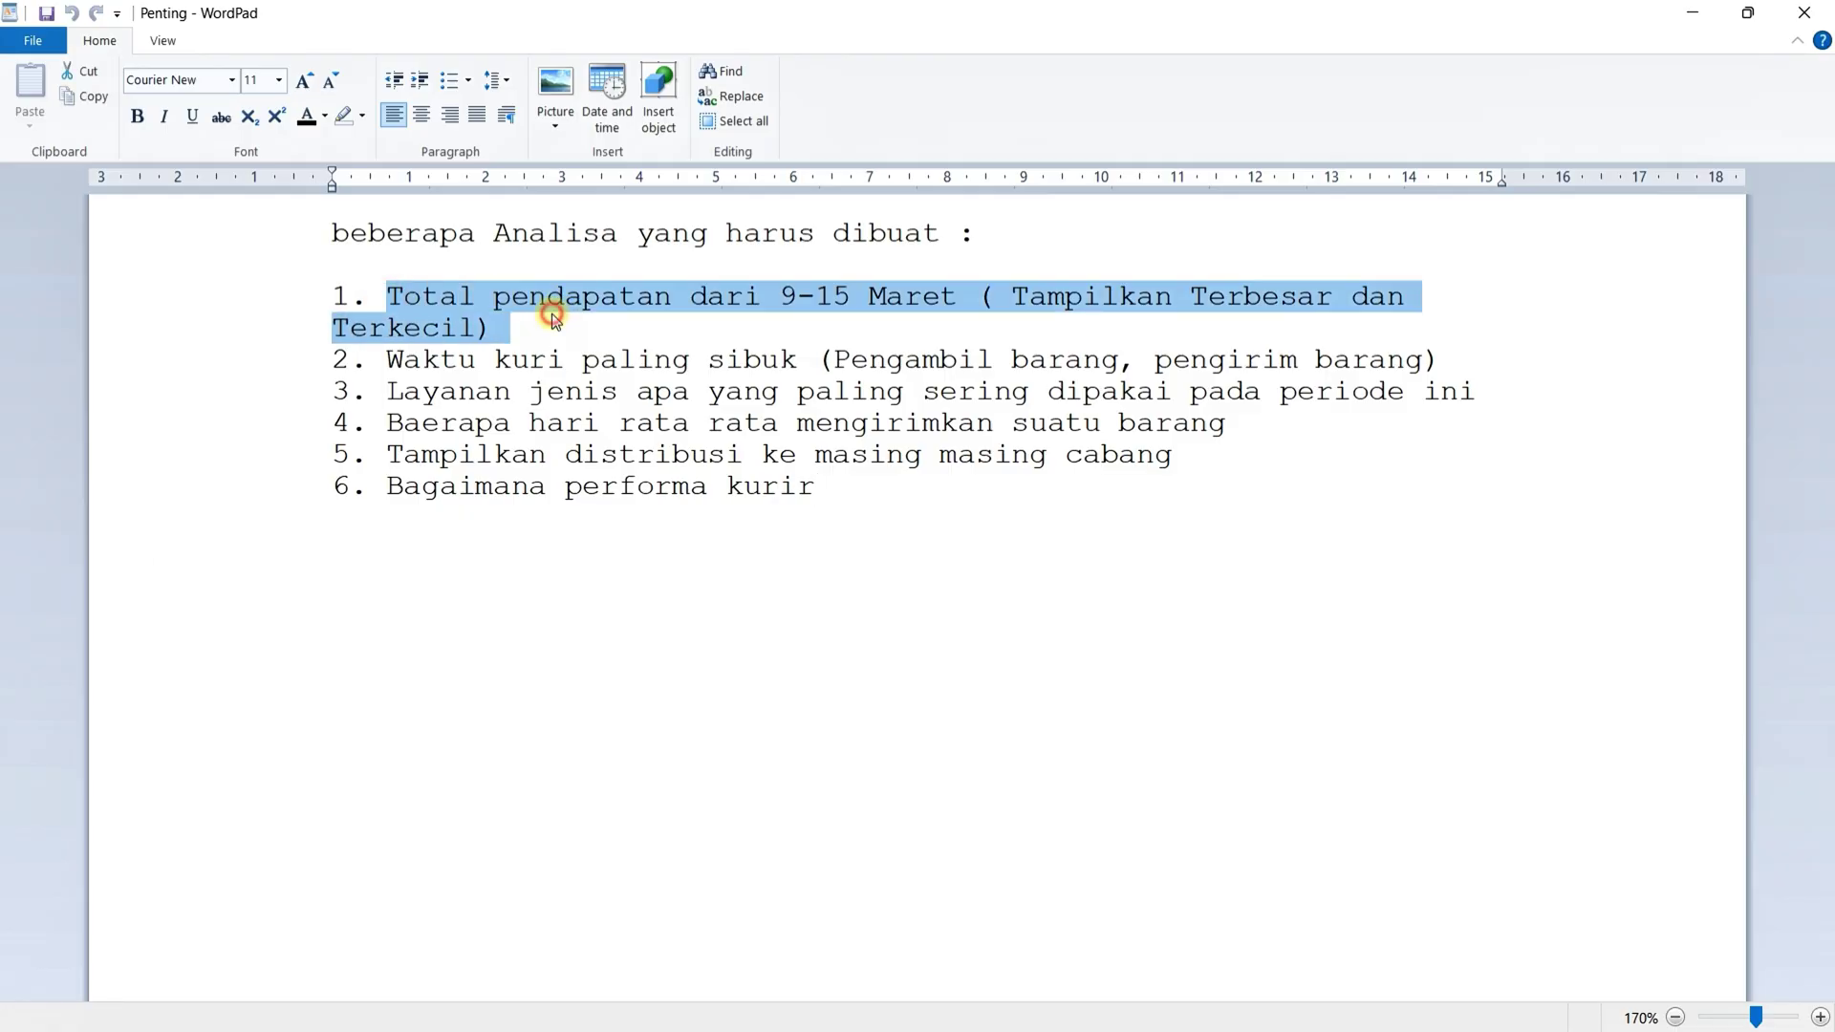
left_click(553, 313)
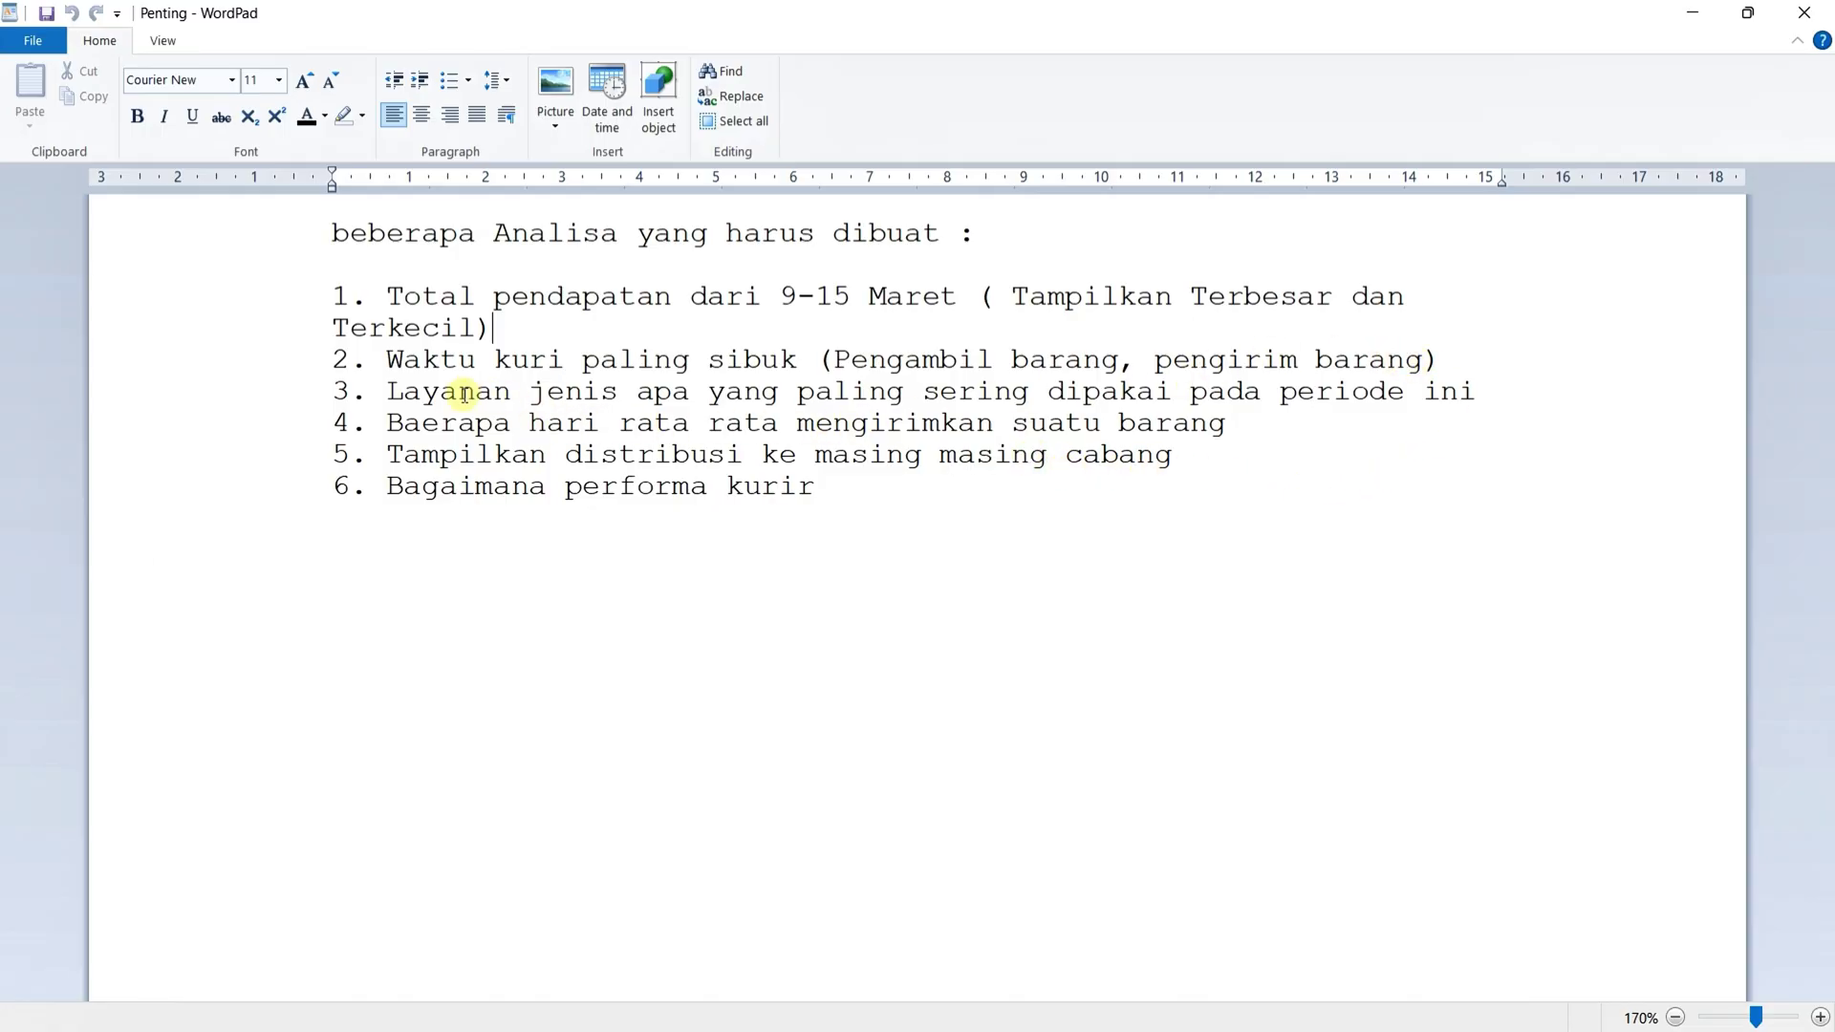
left_click_drag(434, 392, 1099, 396)
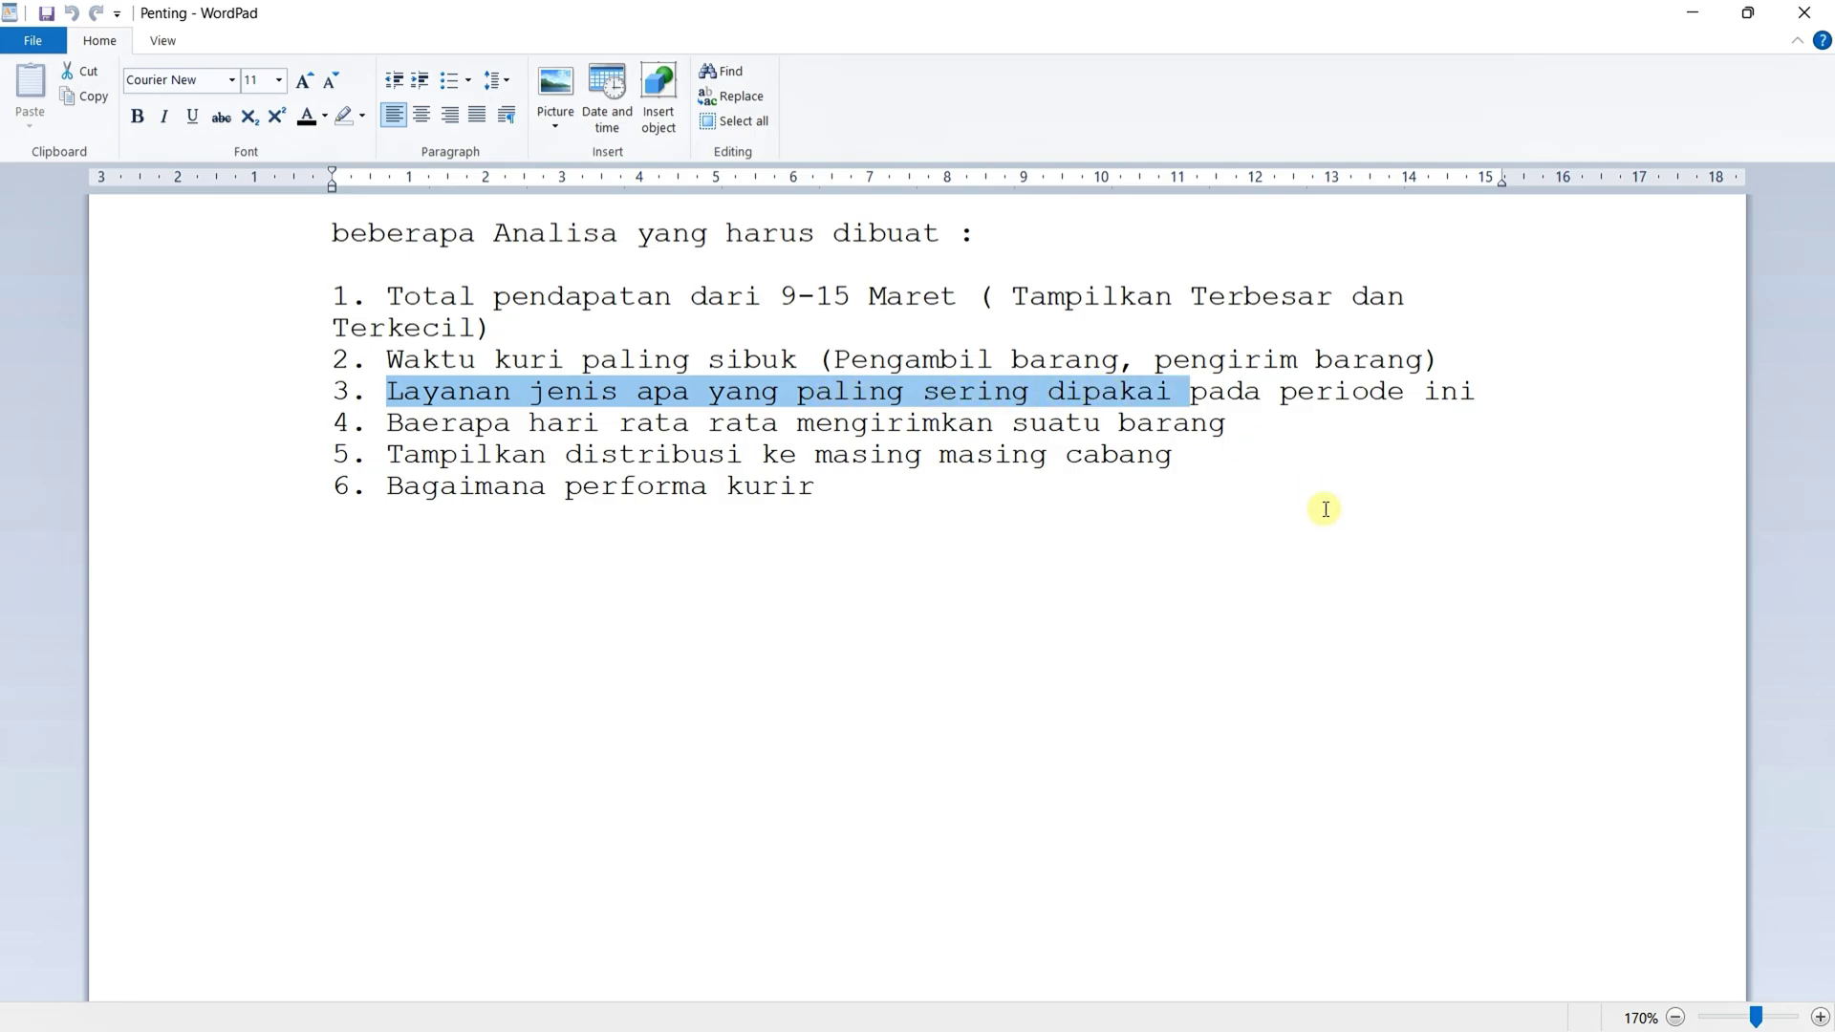
left_click(1371, 455)
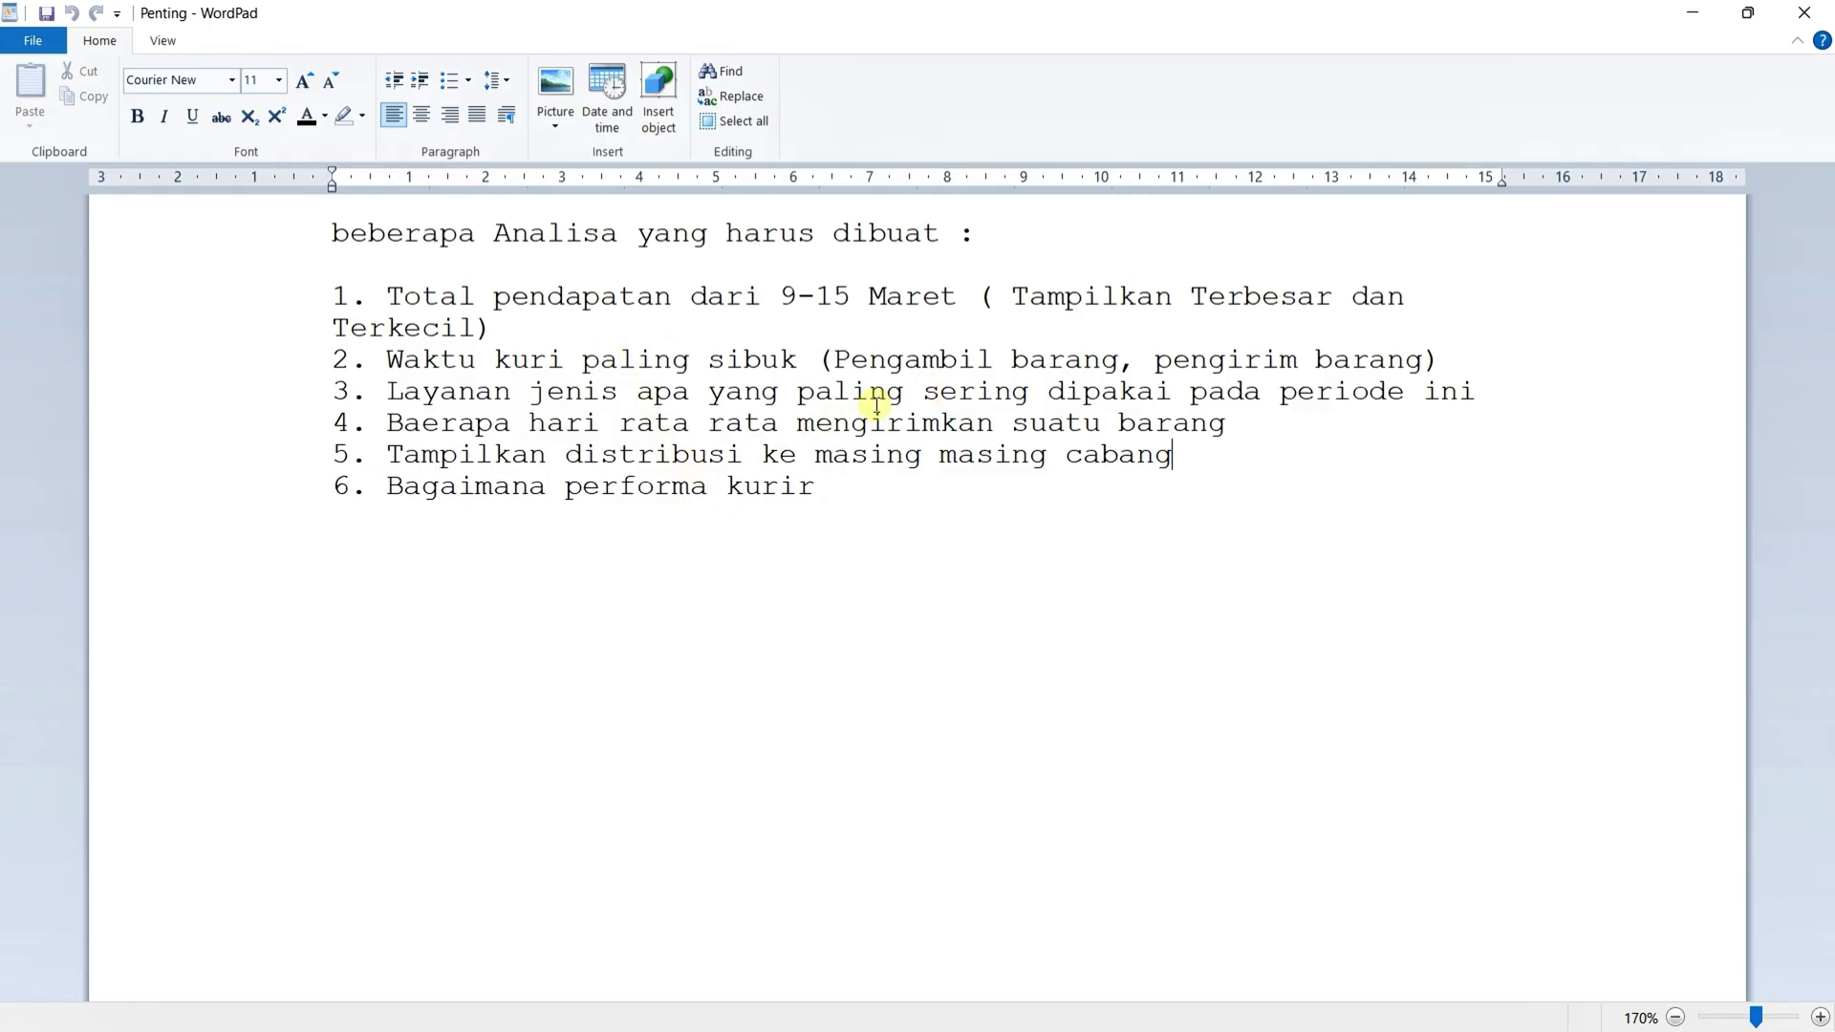
left_click_drag(388, 422, 585, 435)
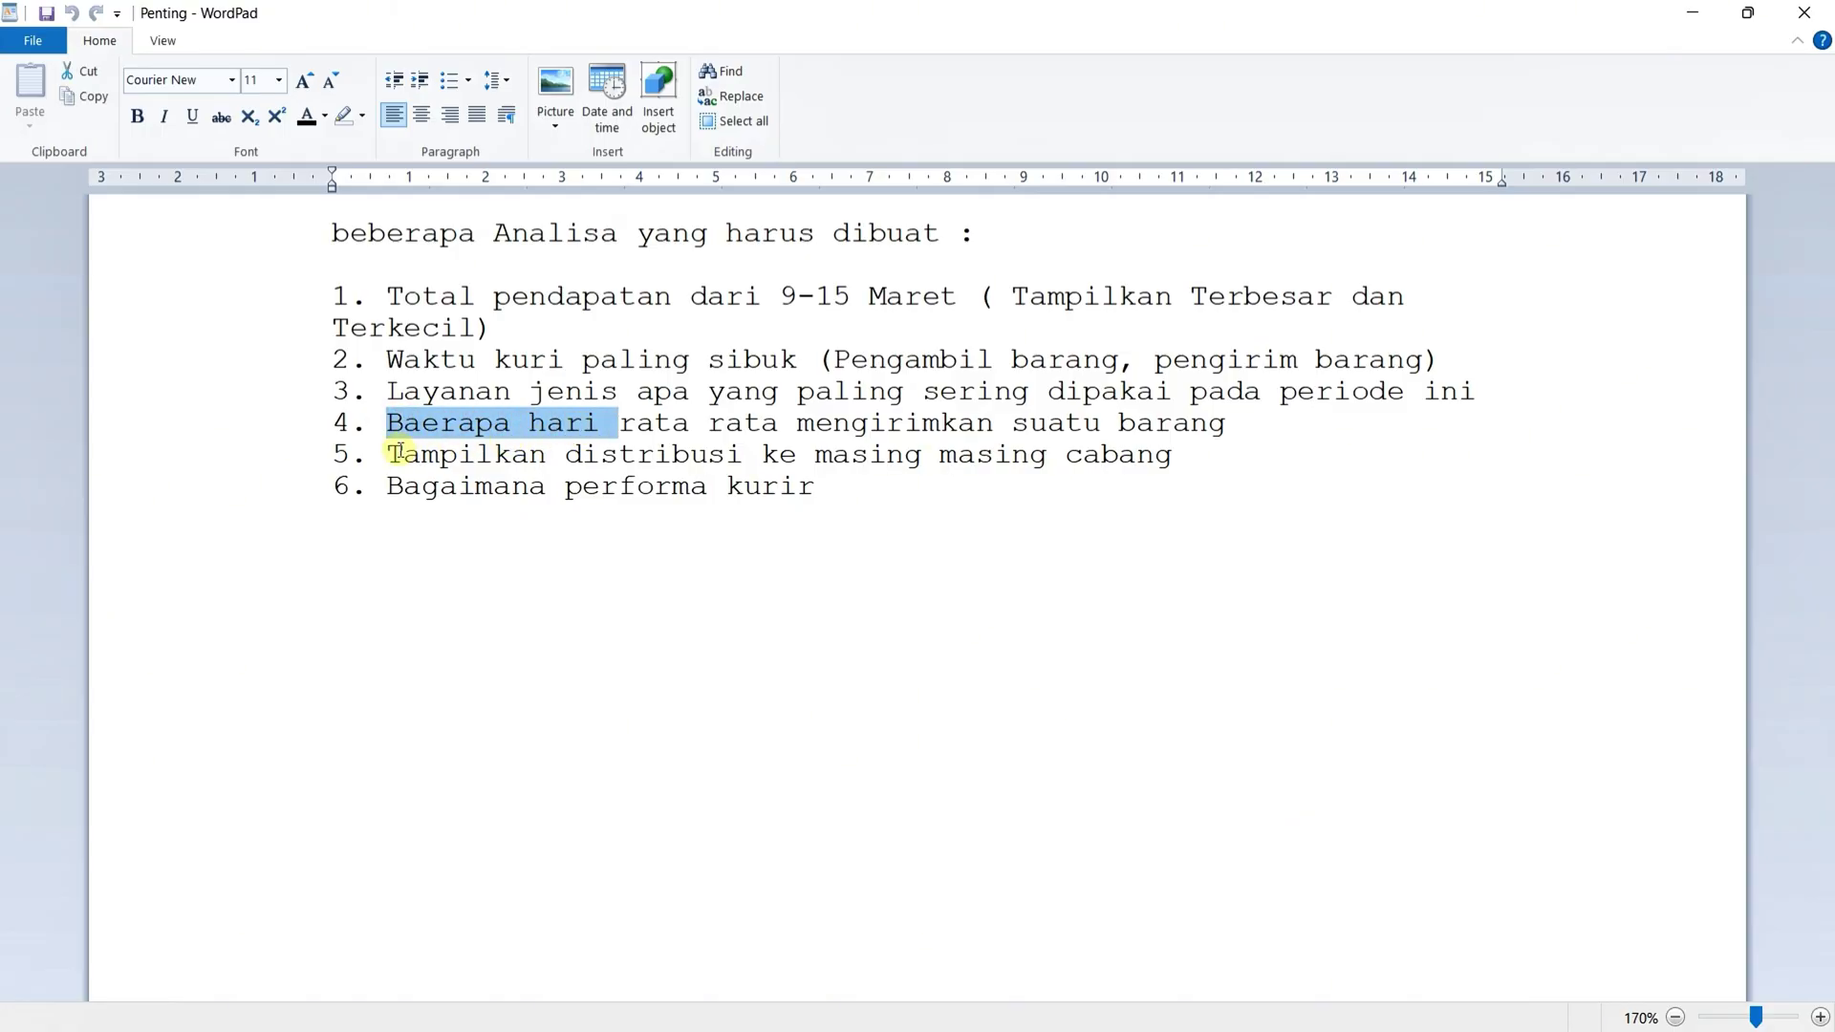
left_click_drag(399, 453, 787, 458)
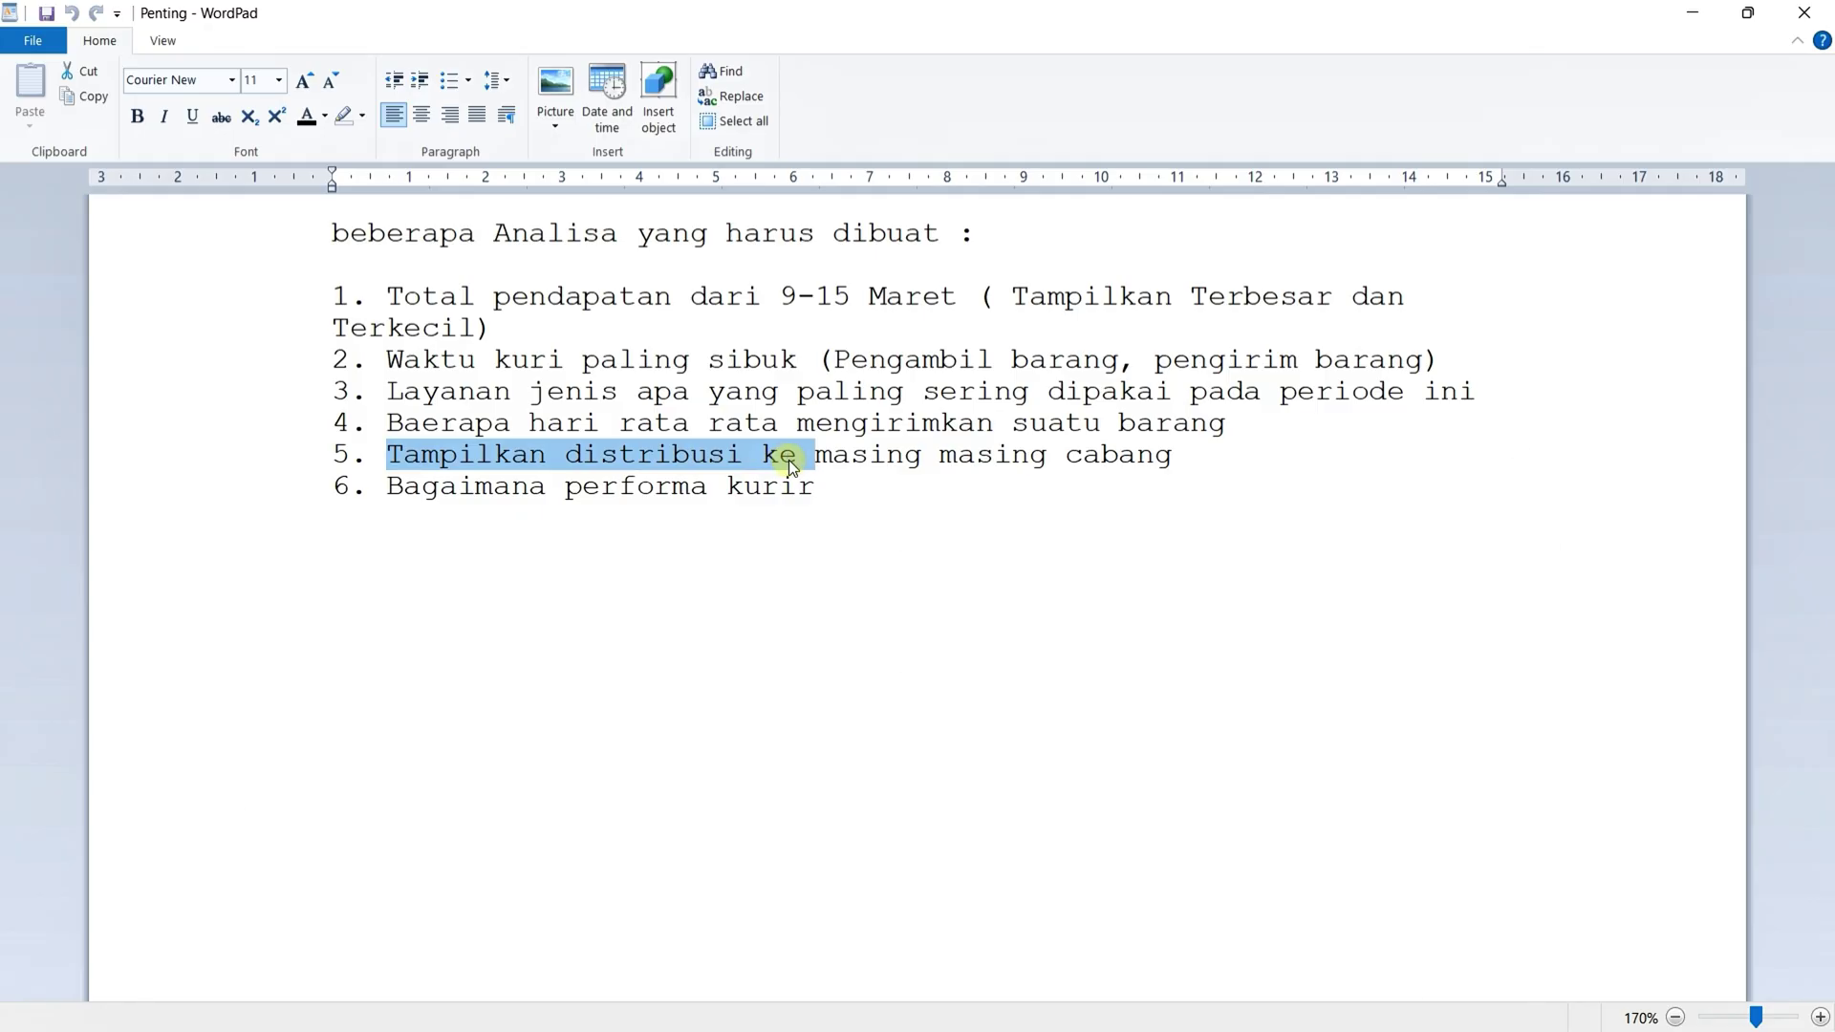
left_click(838, 488)
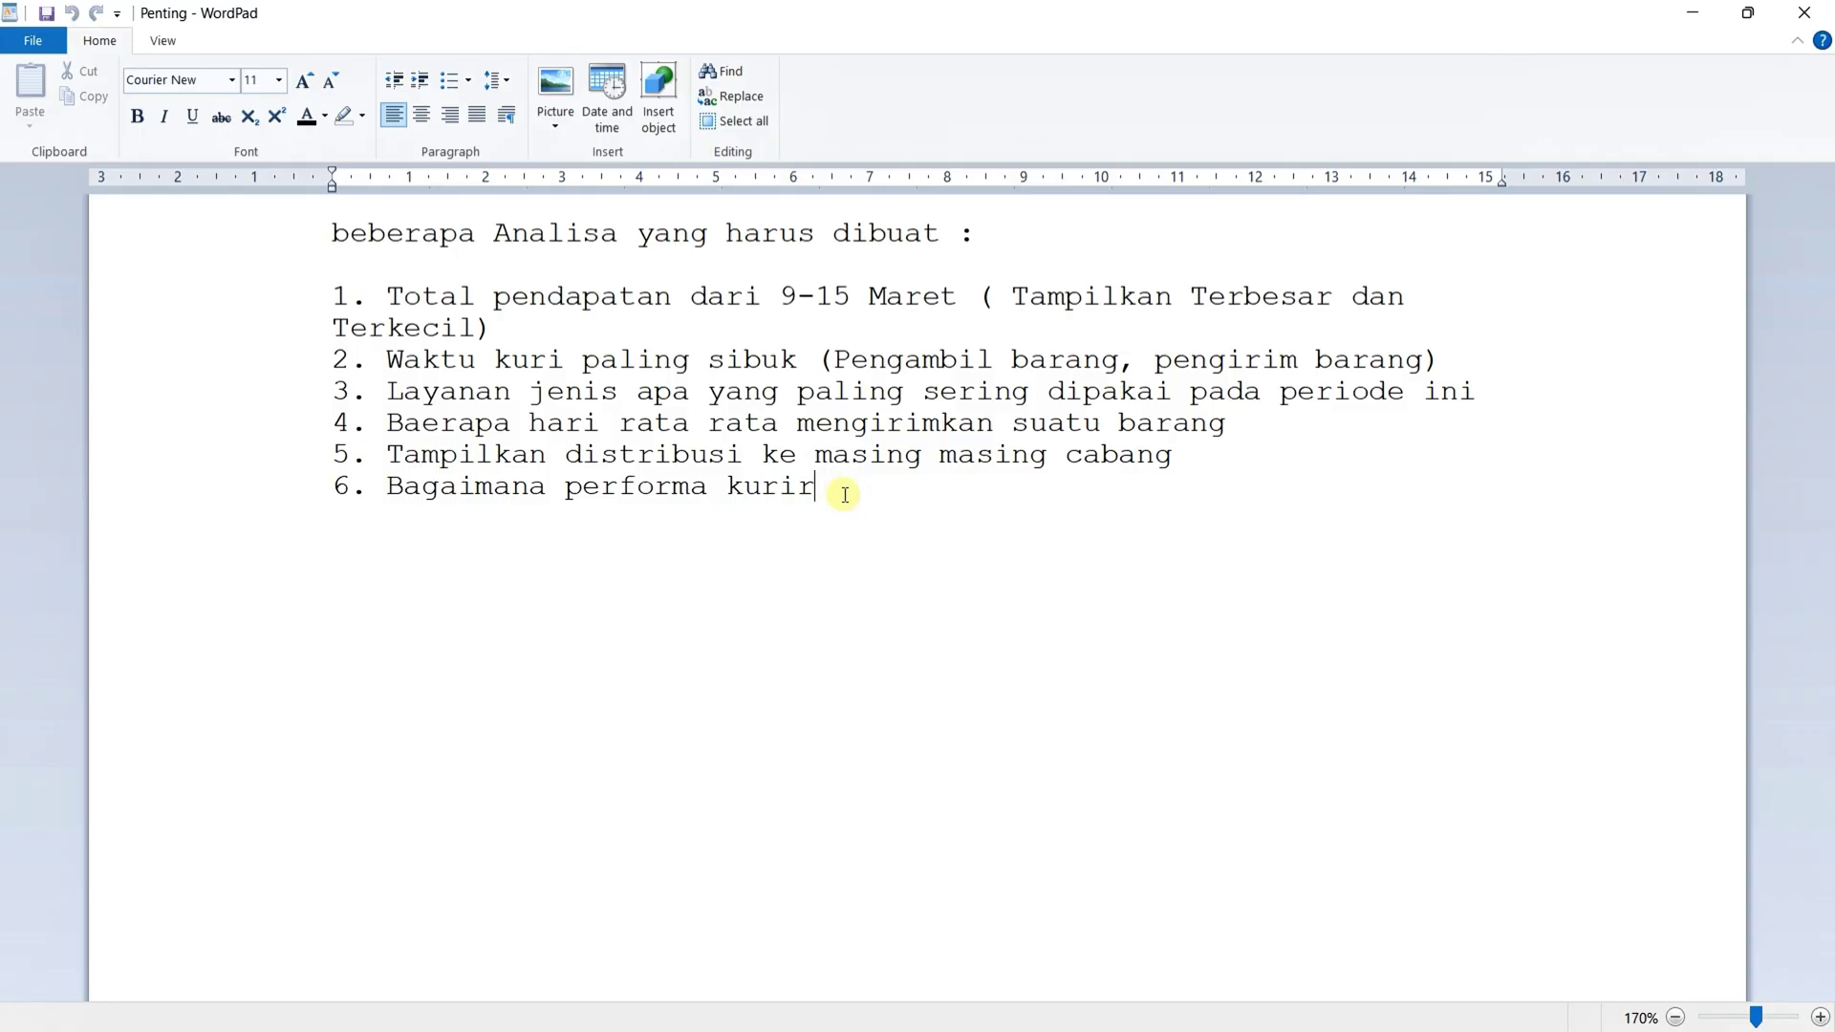
Step: Switch to Tableau Public and show Dashboard 1 in presentation mode
mouse_move(1248, 1024)
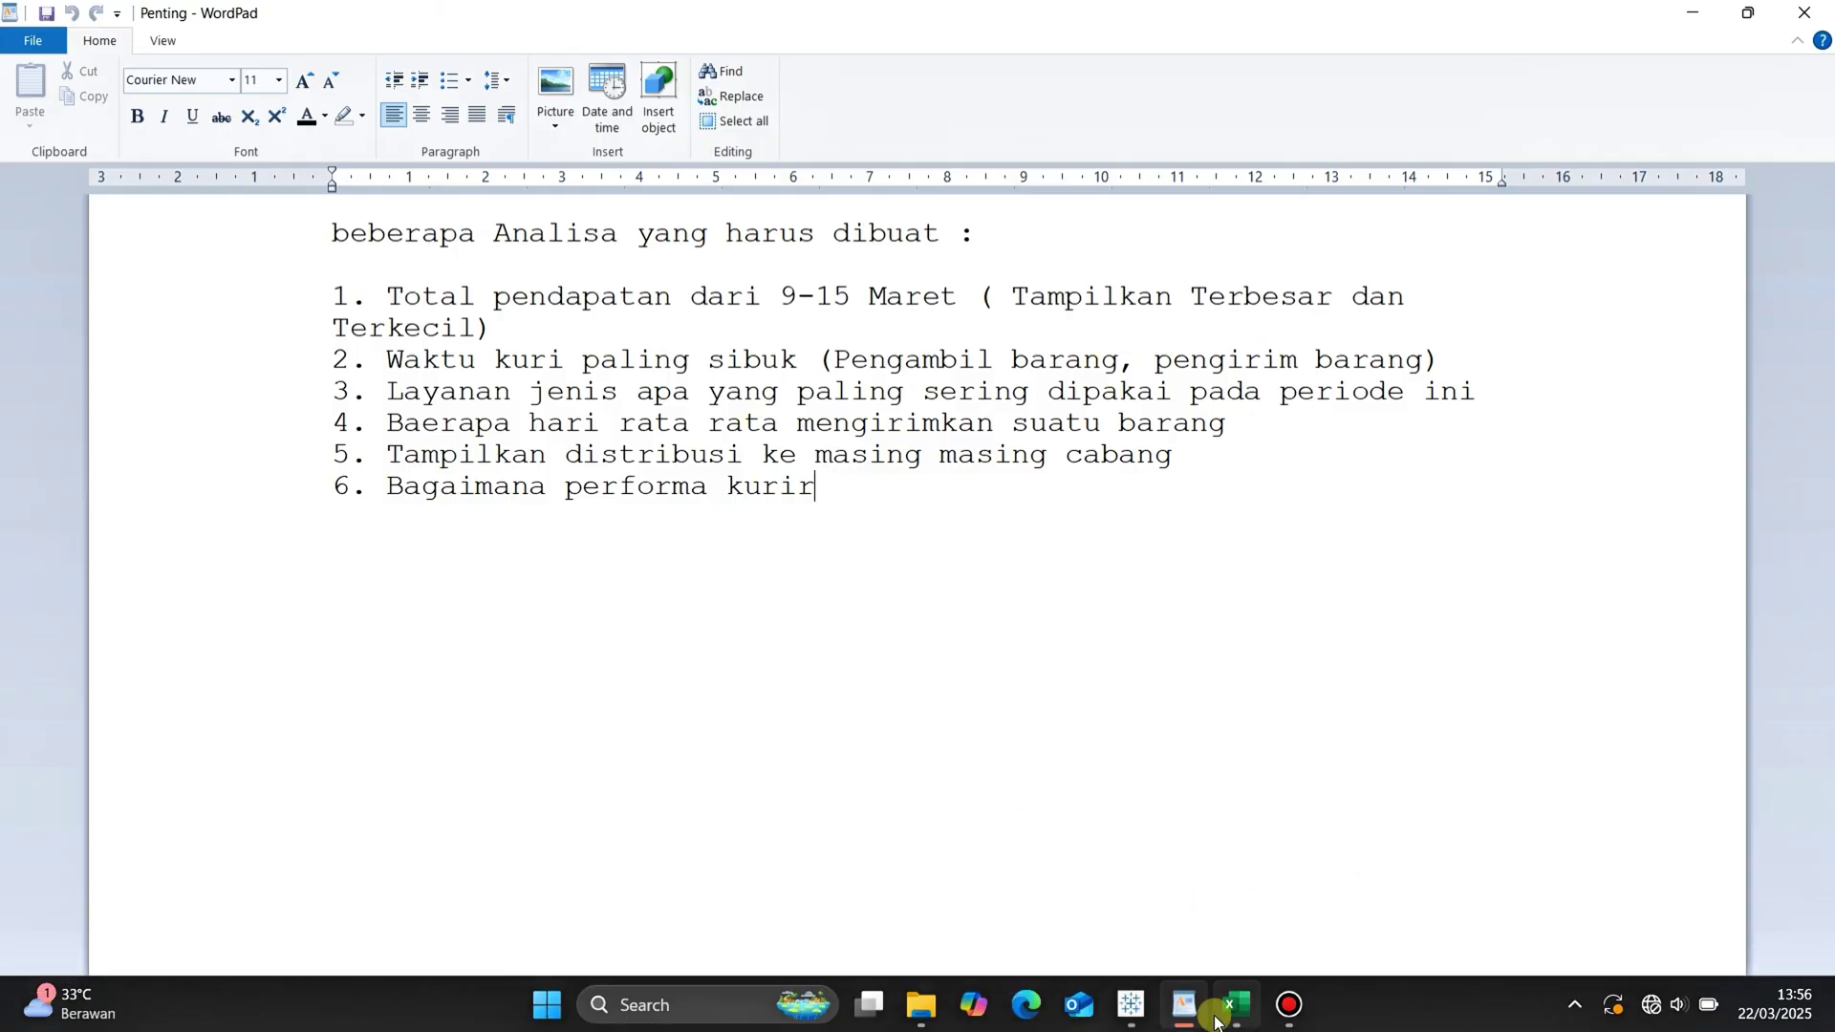
left_click(1131, 1005)
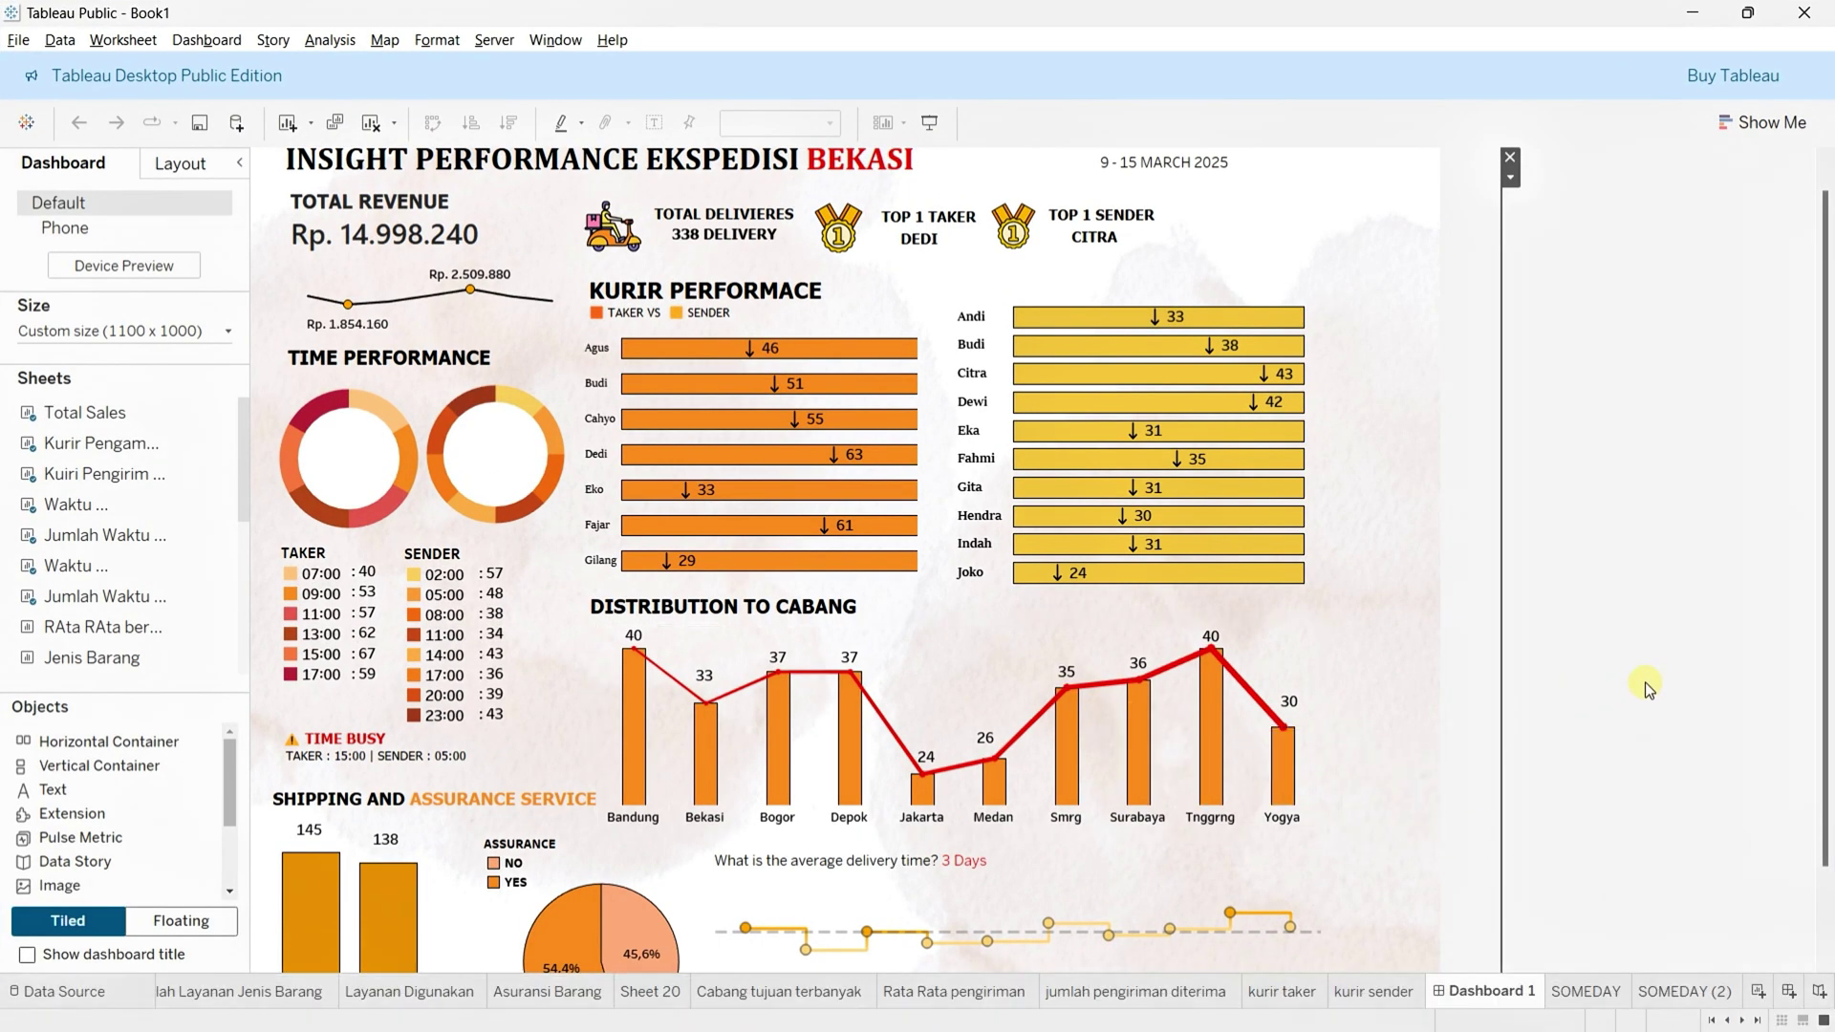
left_click(923, 120)
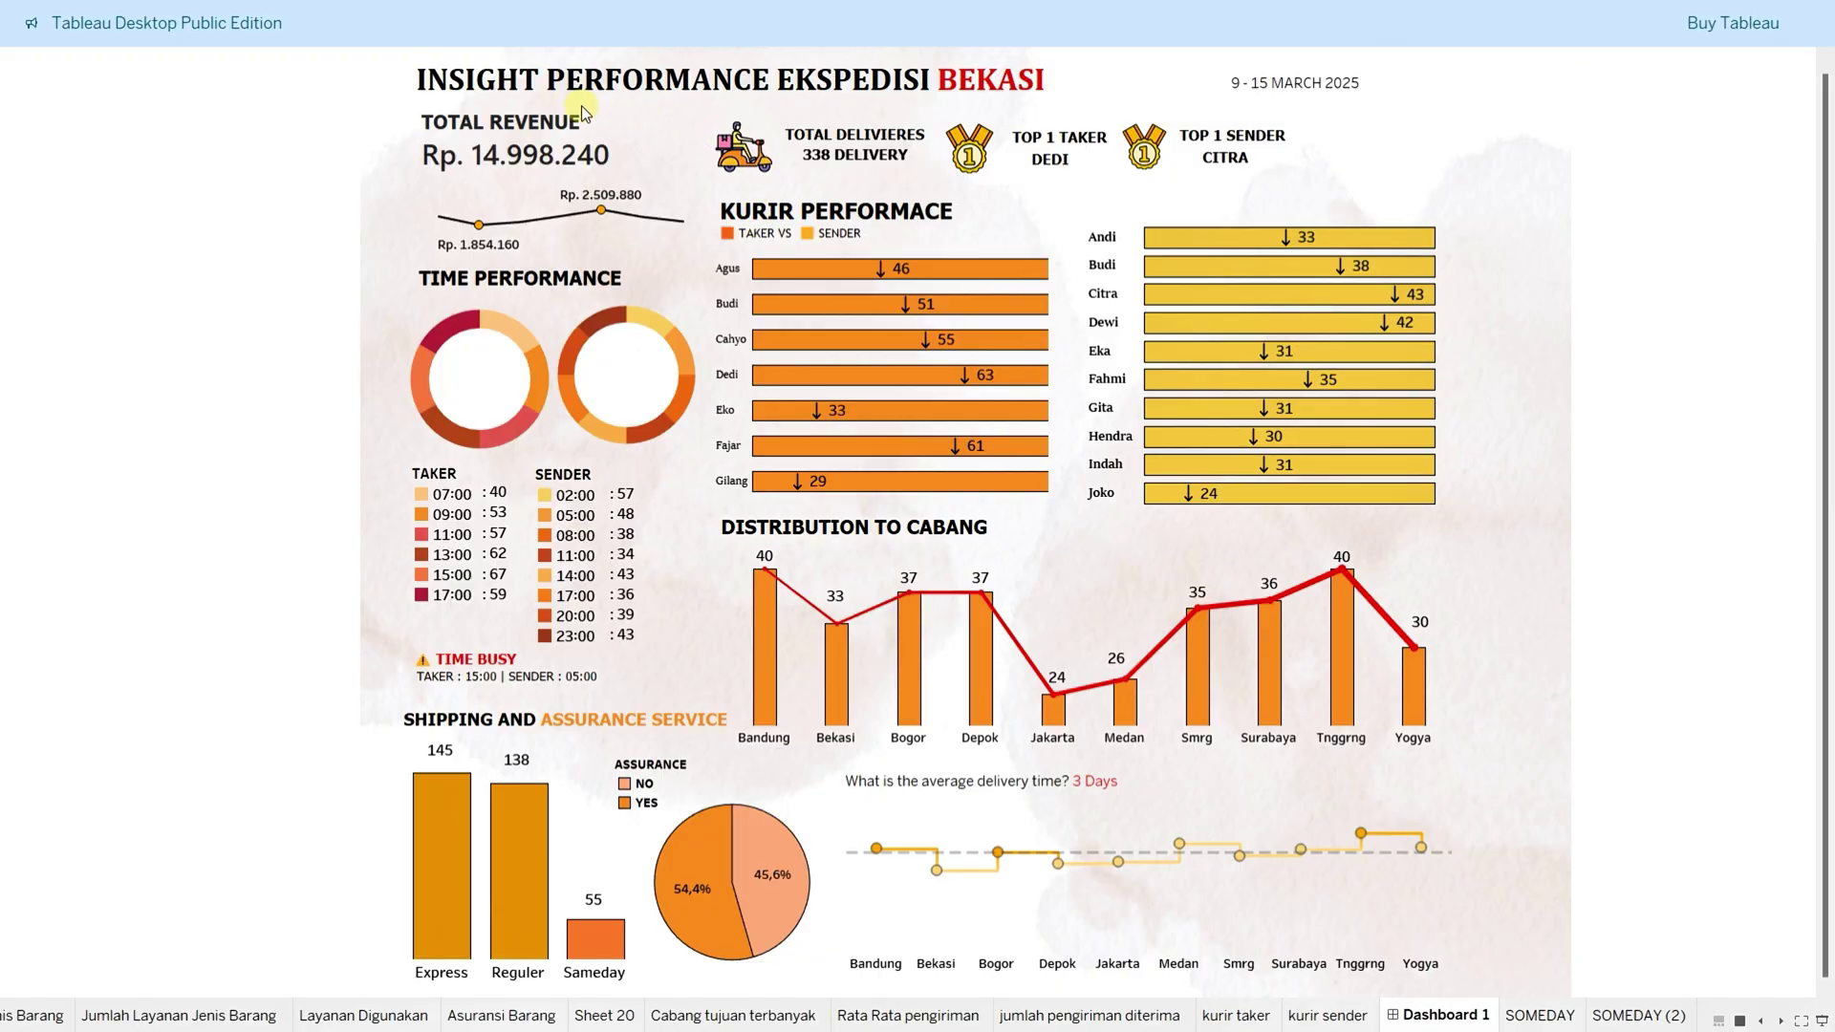
Step: Compare the revenue and busiest-time requirements in the WordPad notes with the Total Revenue and Time Performance sections of the Tableau dashboard
key("alt+Tab")
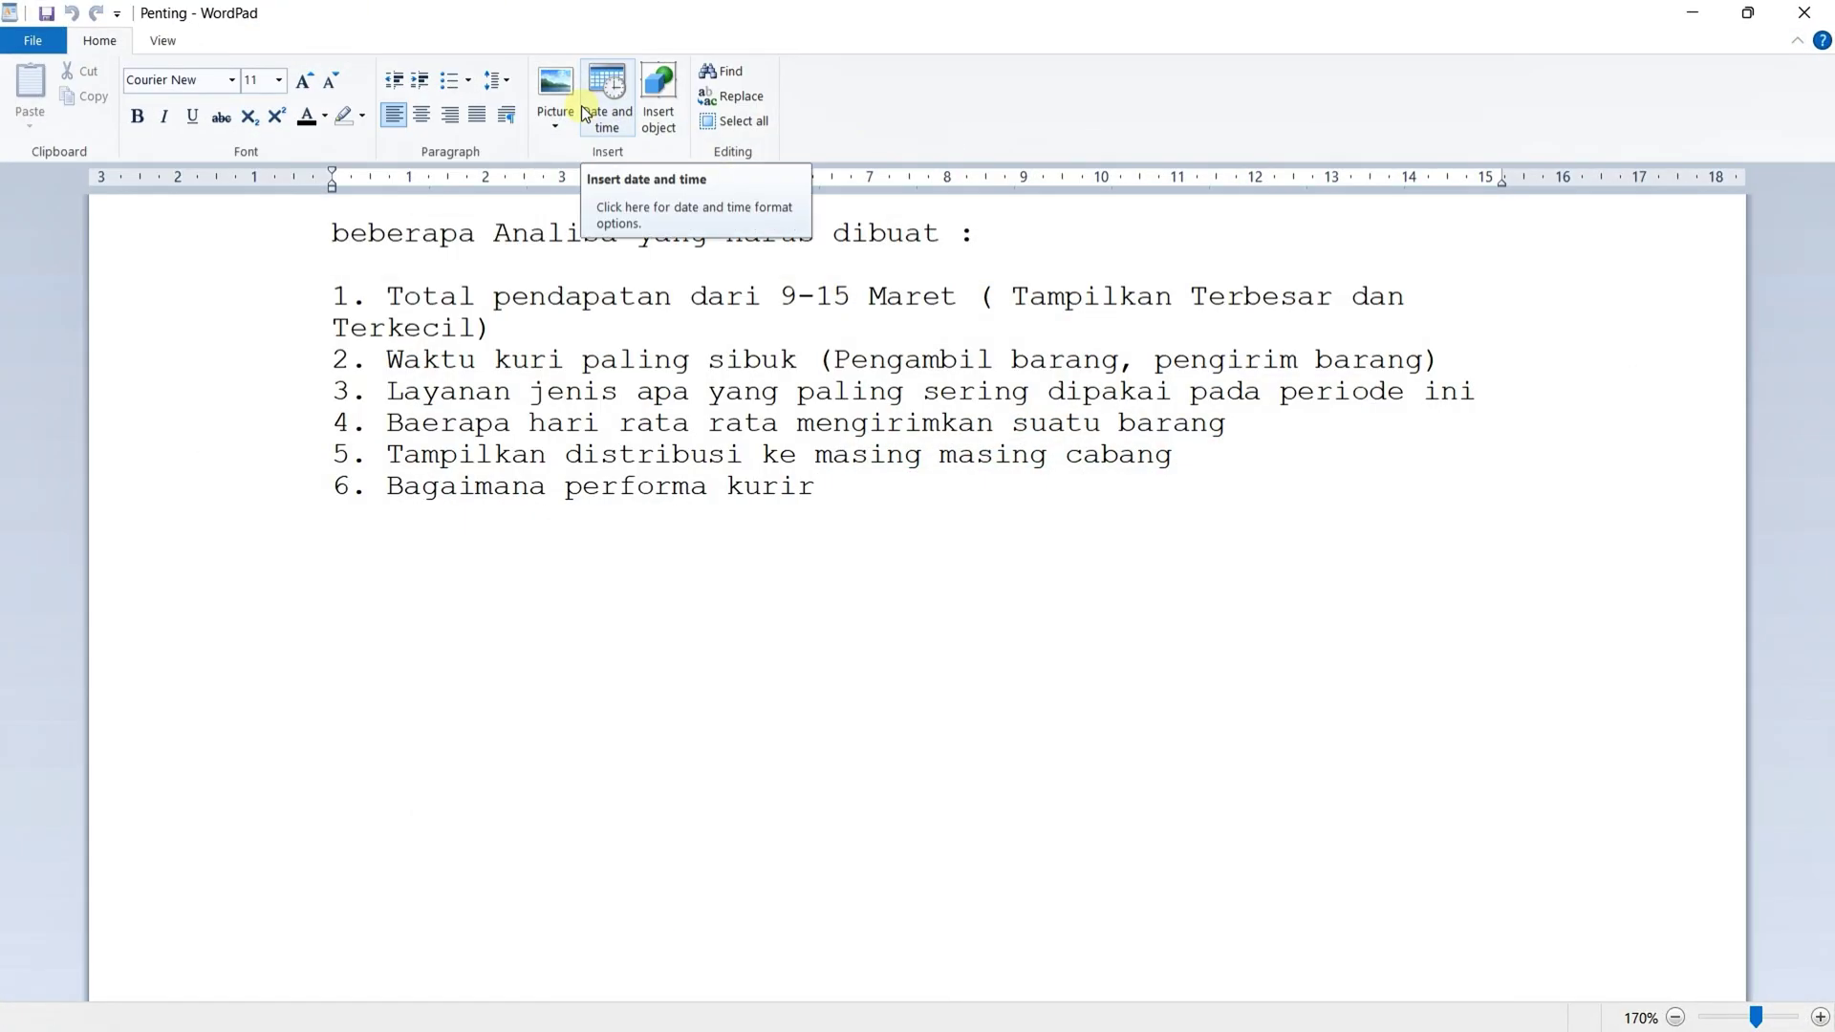
key("alt+Tab")
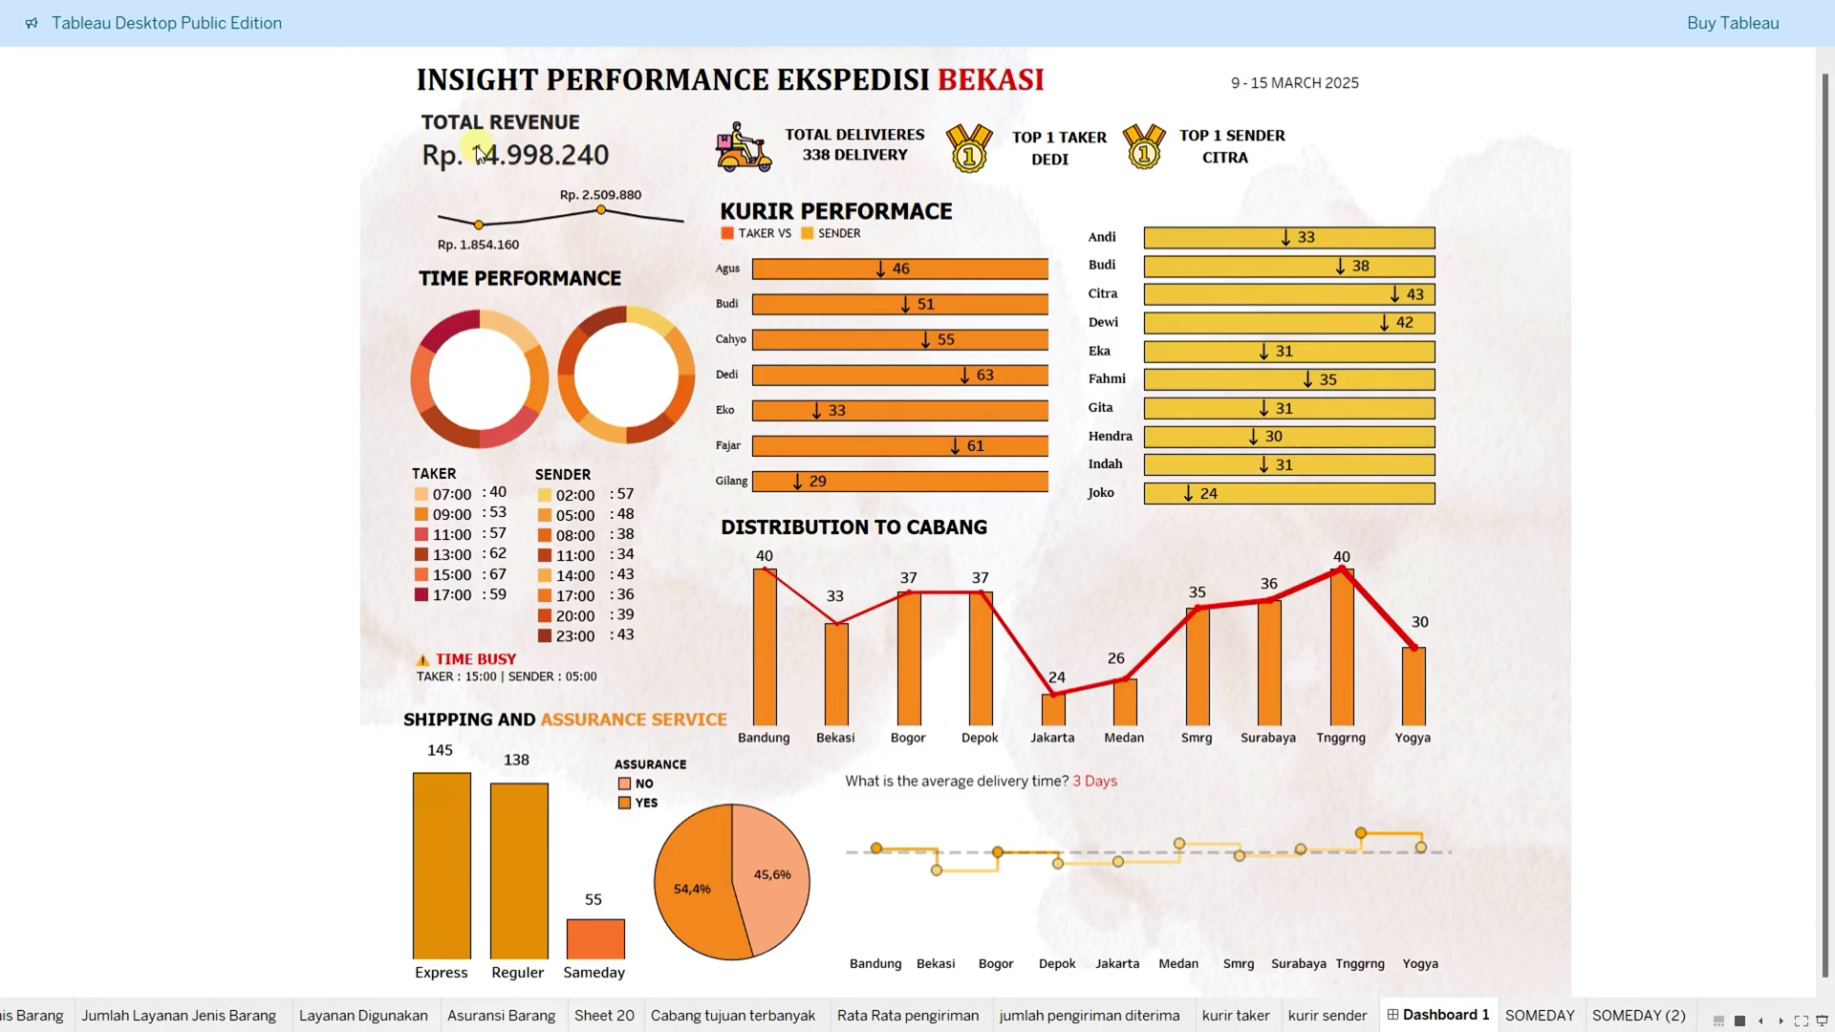
mouse_move(602, 209)
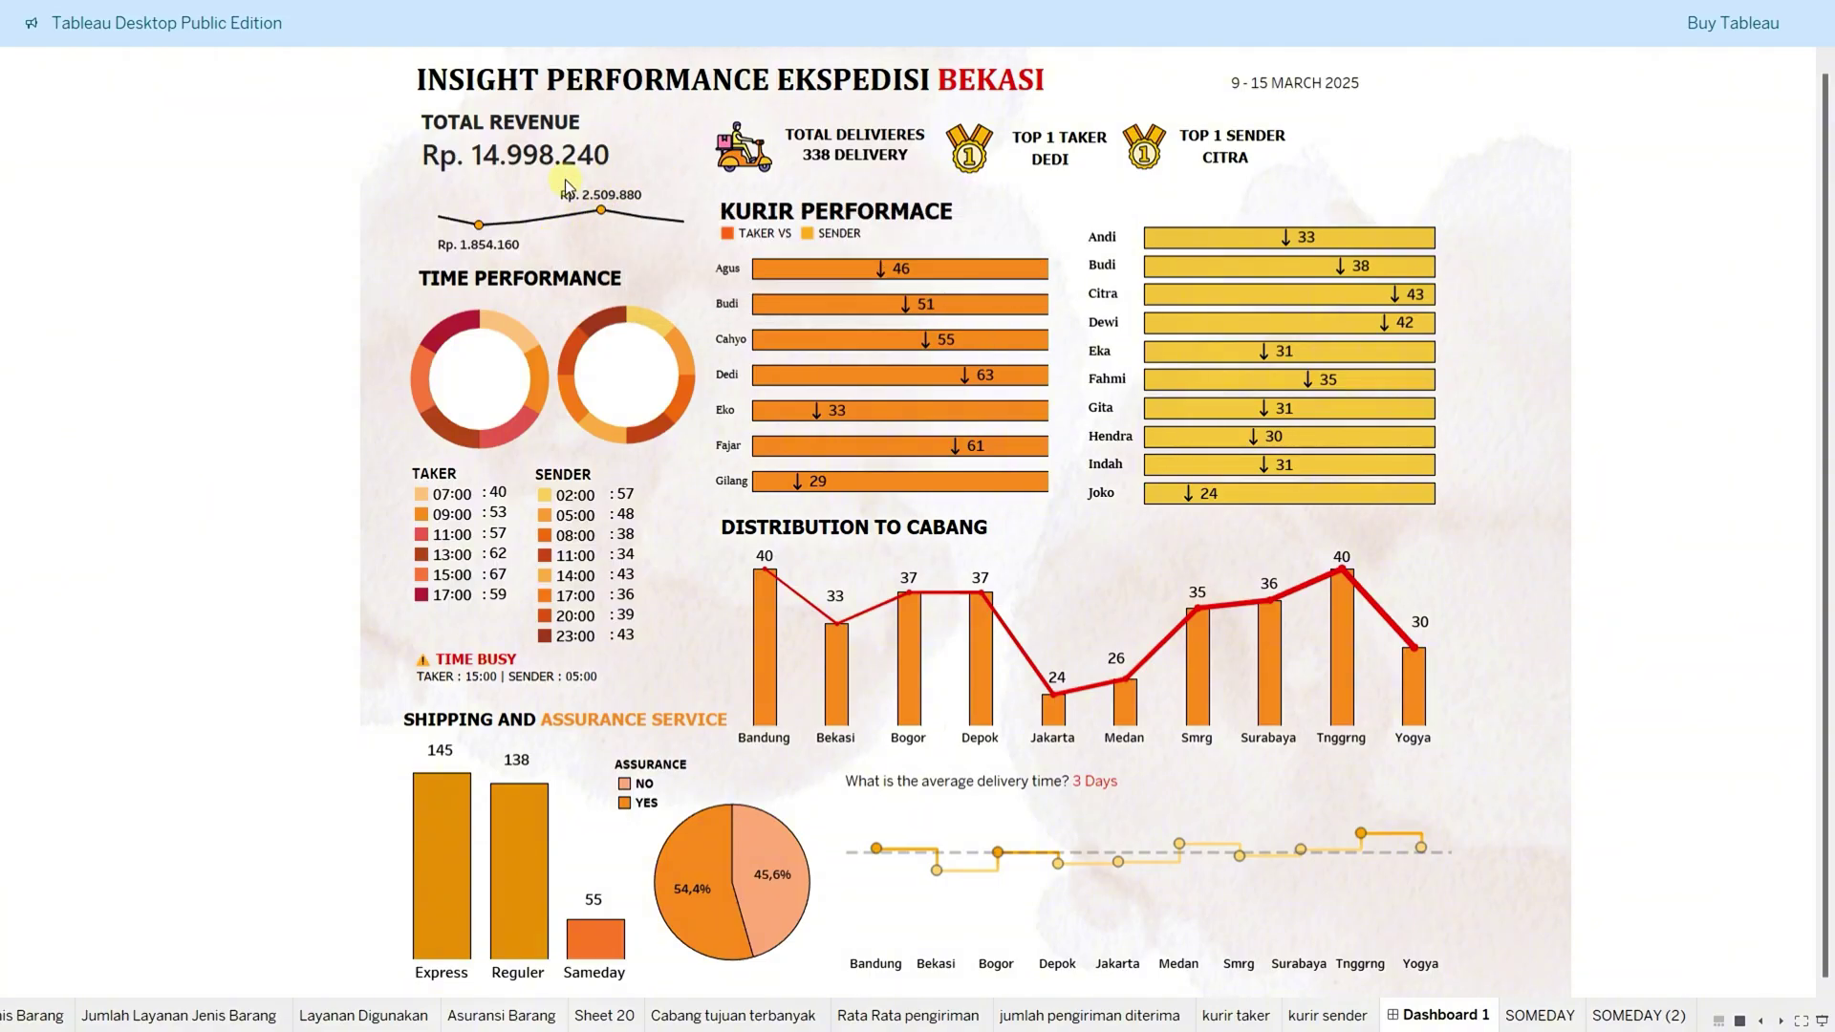
mouse_move(479, 233)
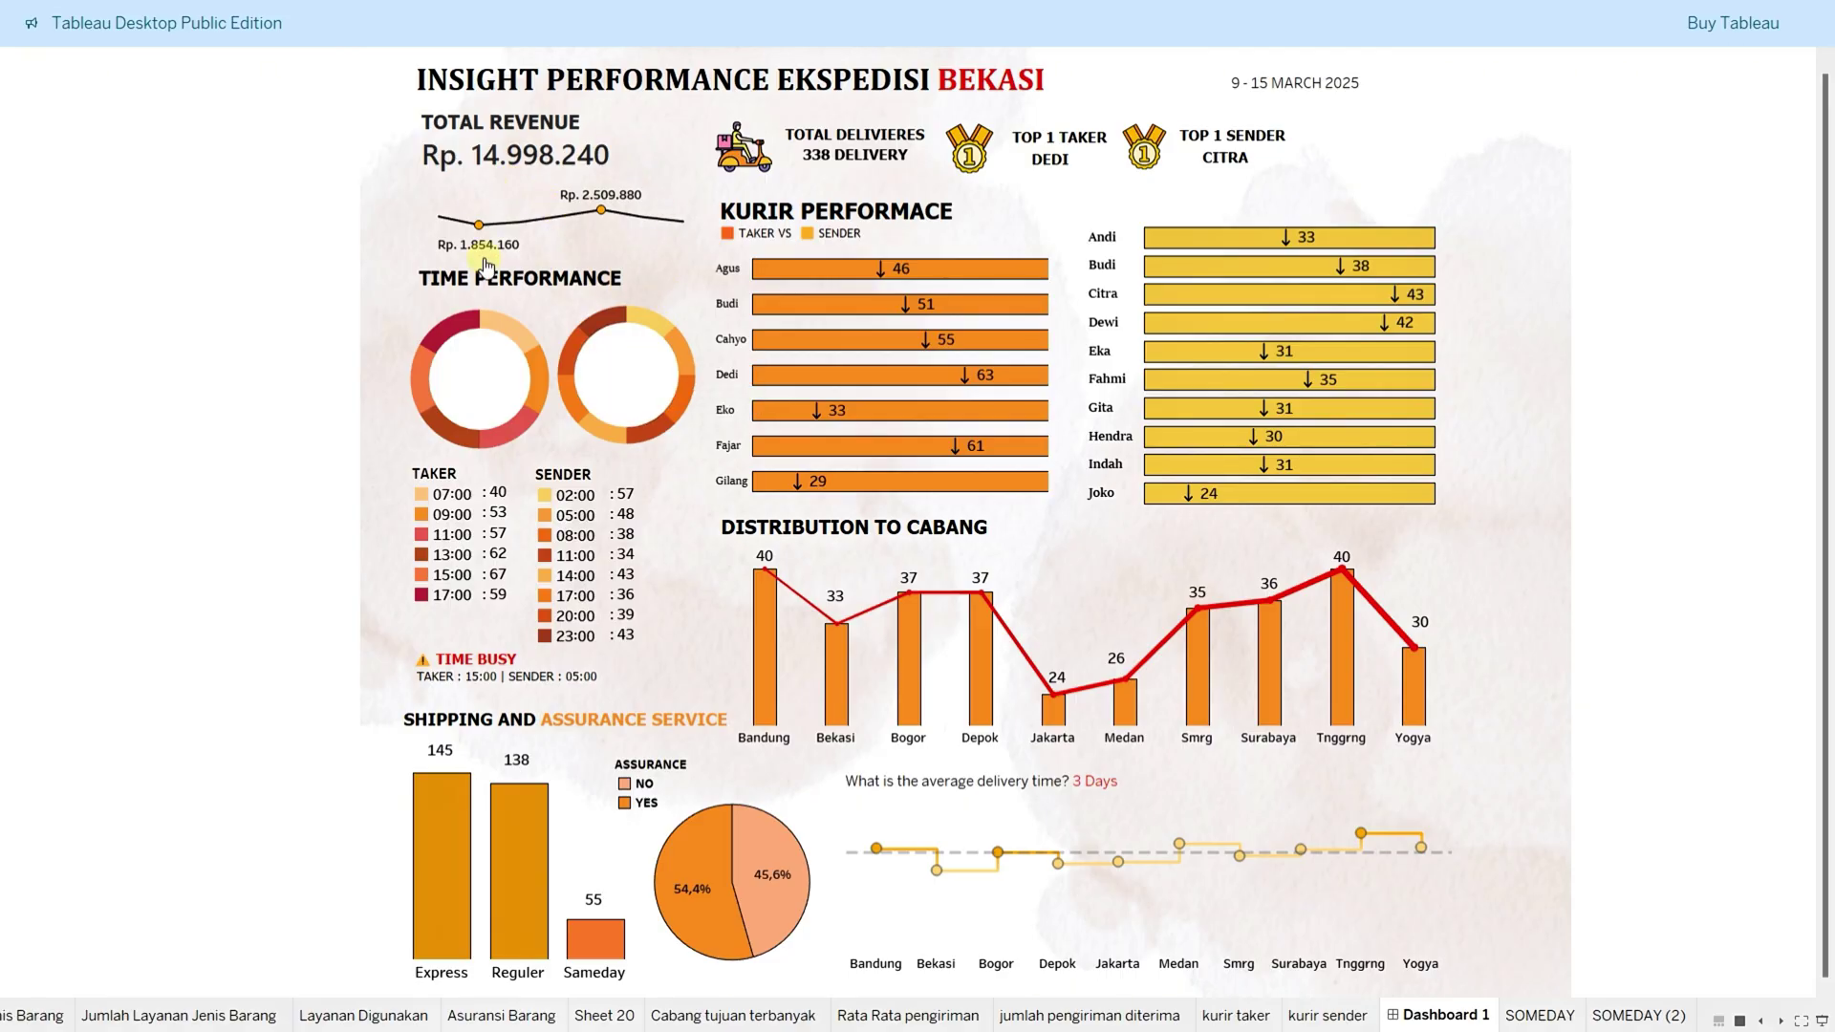
key("alt+Tab")
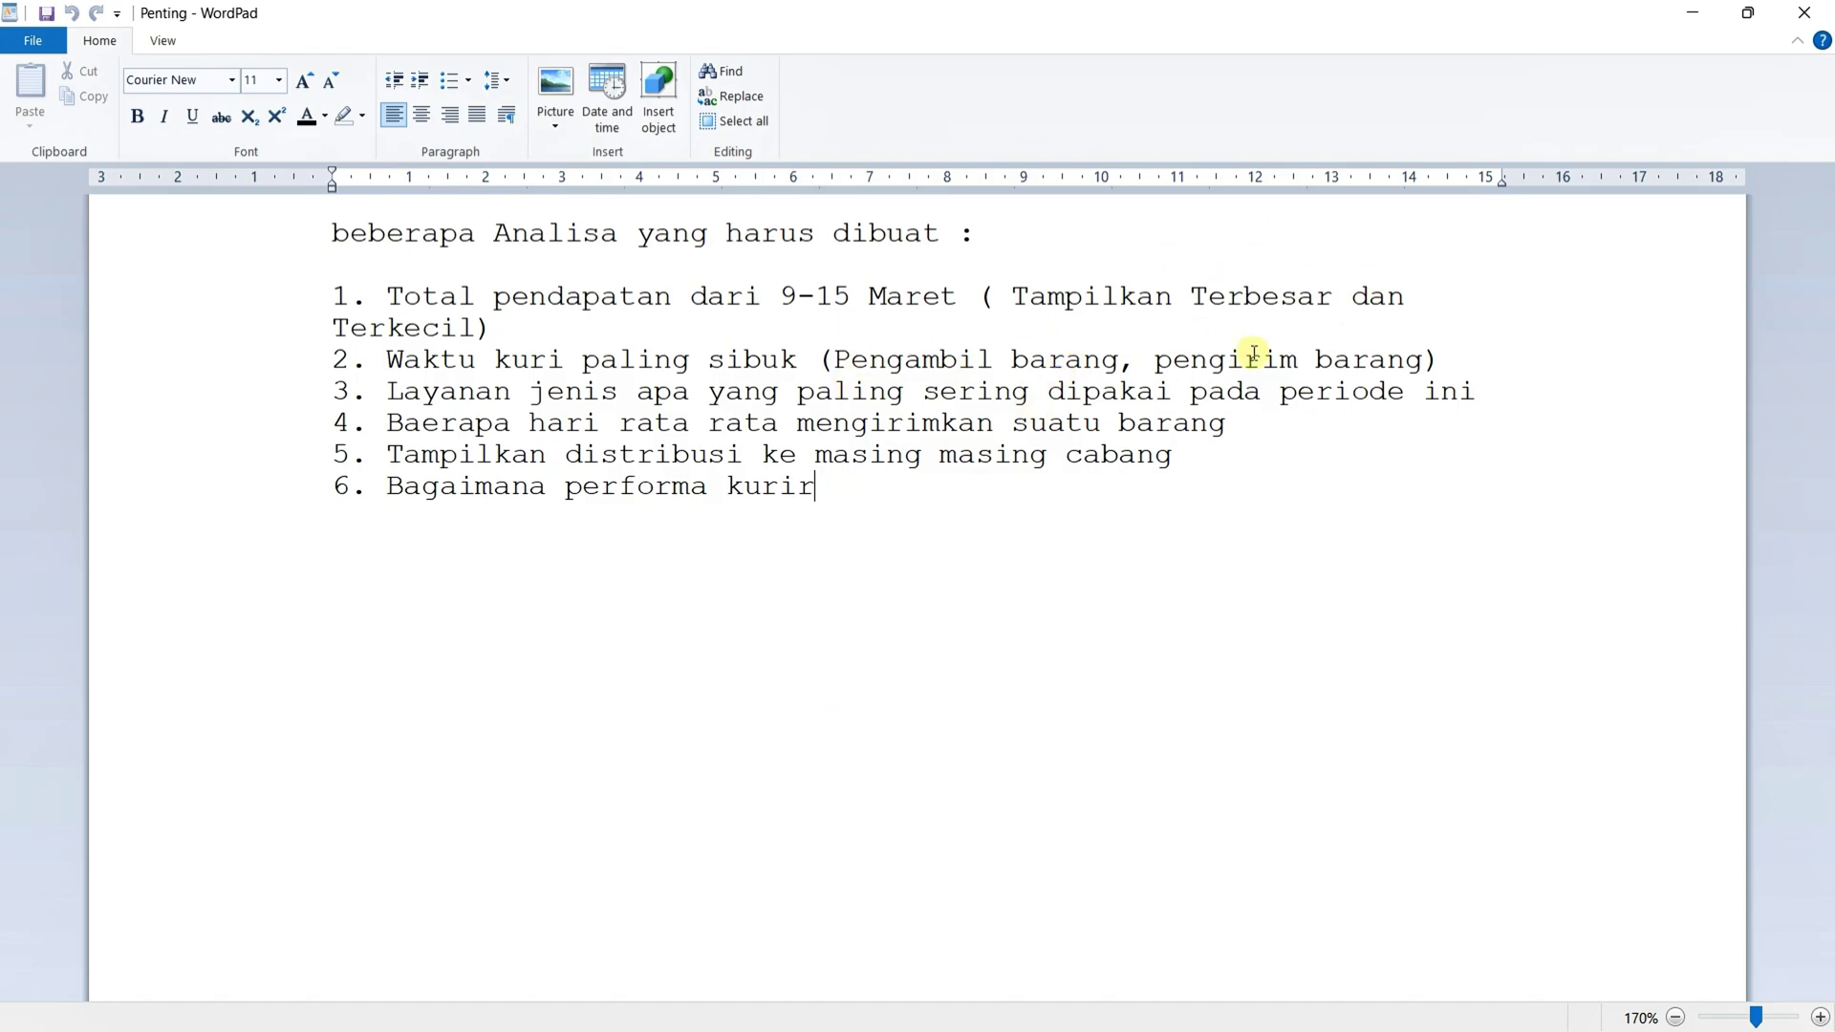
key("alt+Tab")
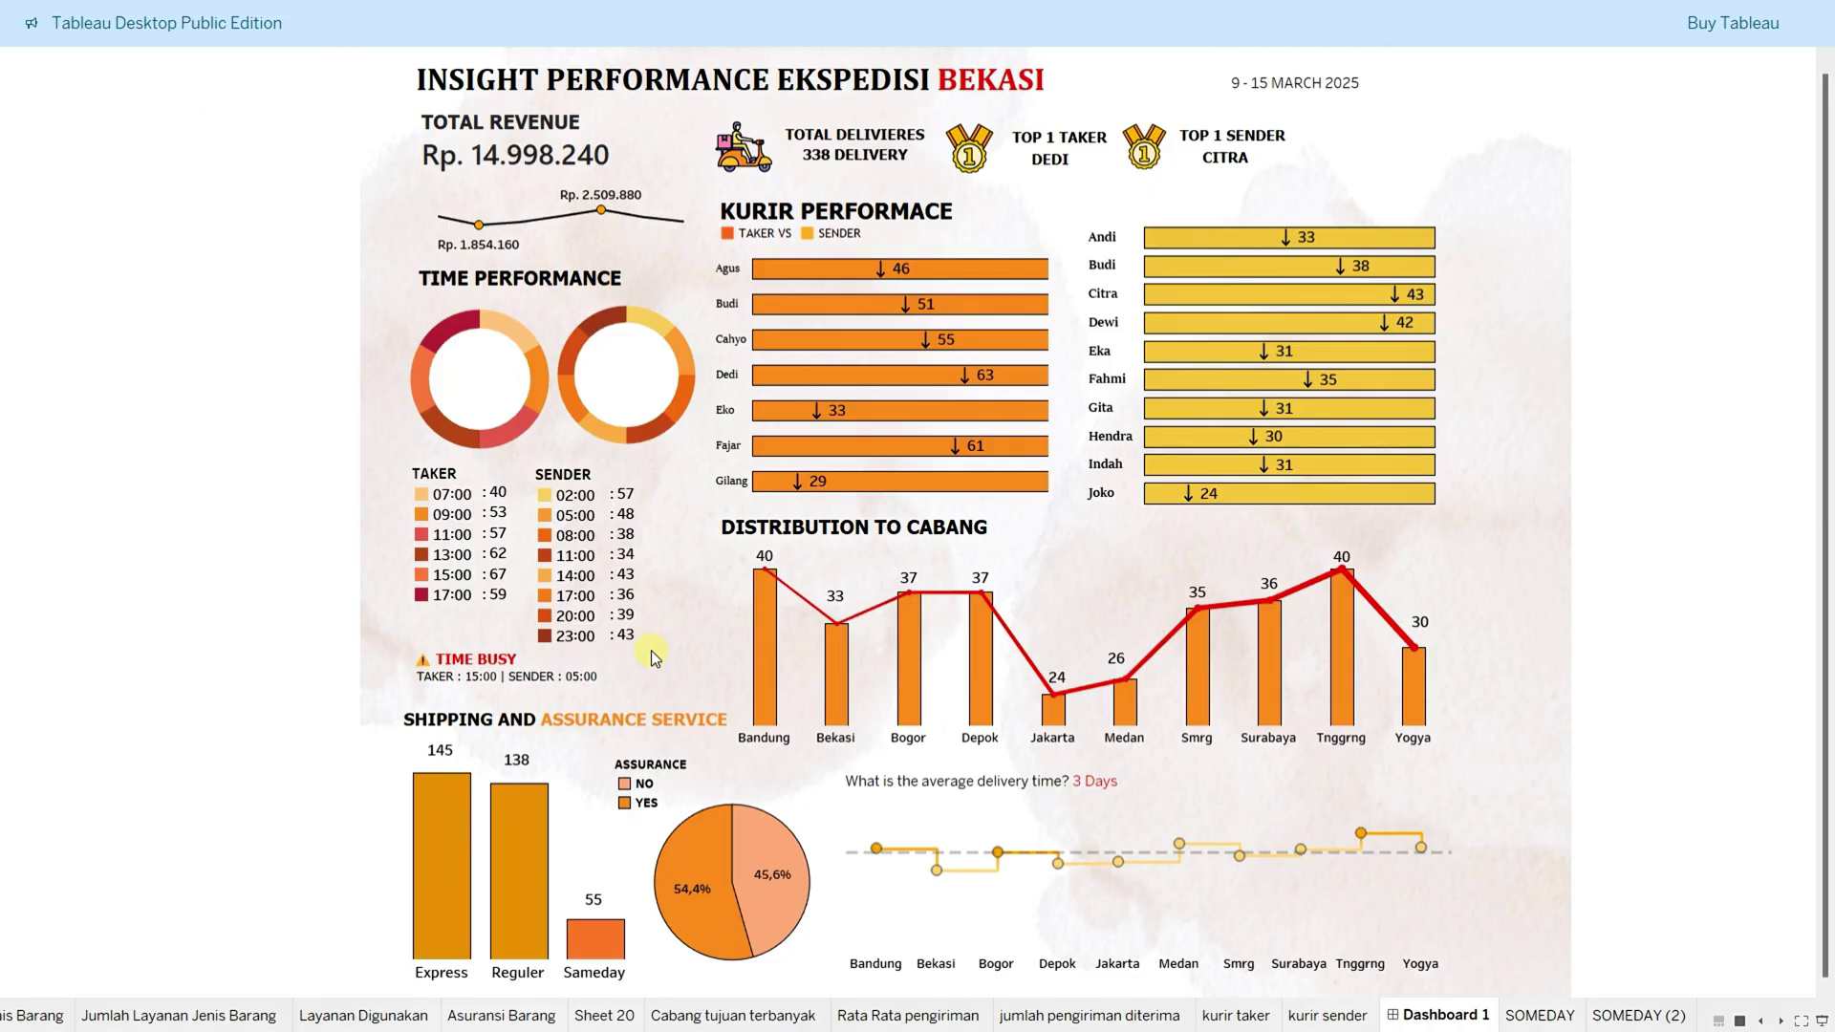
Step: Highlight the most-used service requirement in the WordPad notes and inspect the Express, Reguler, Sameday and assurance charts on the Tableau dashboard
key("alt+Tab")
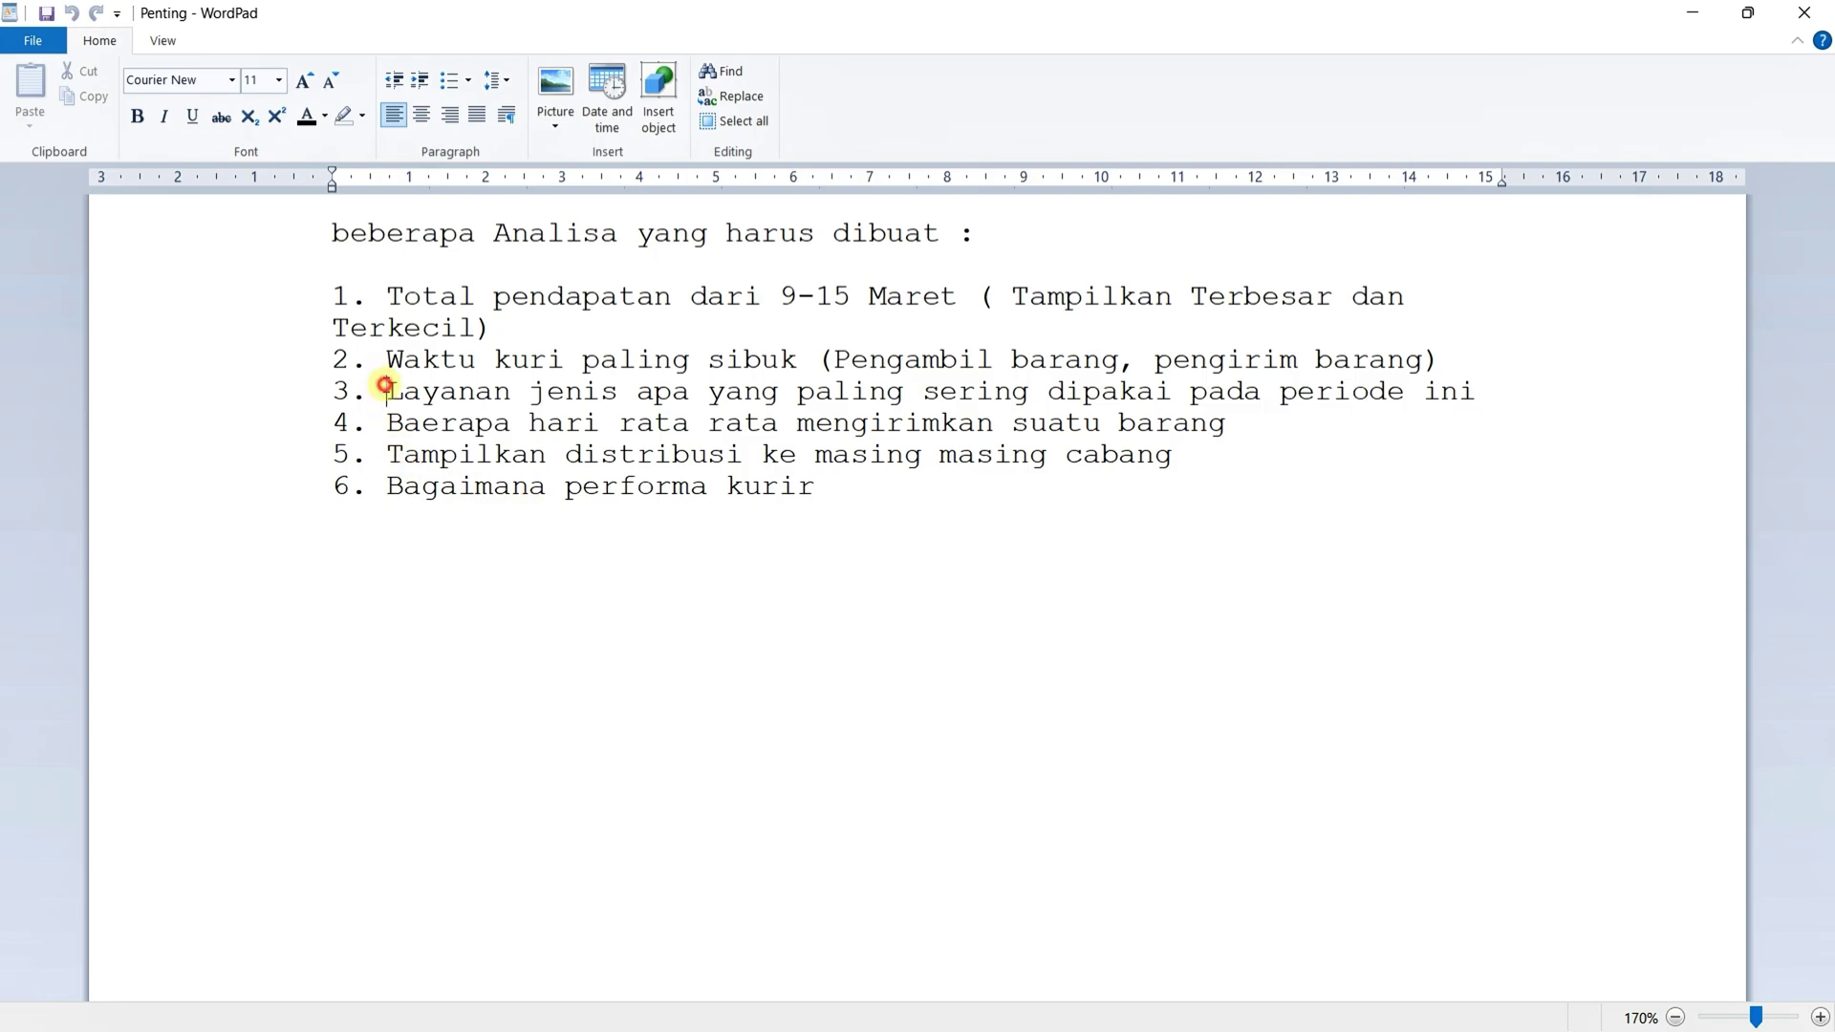
left_click_drag(387, 391, 1017, 399)
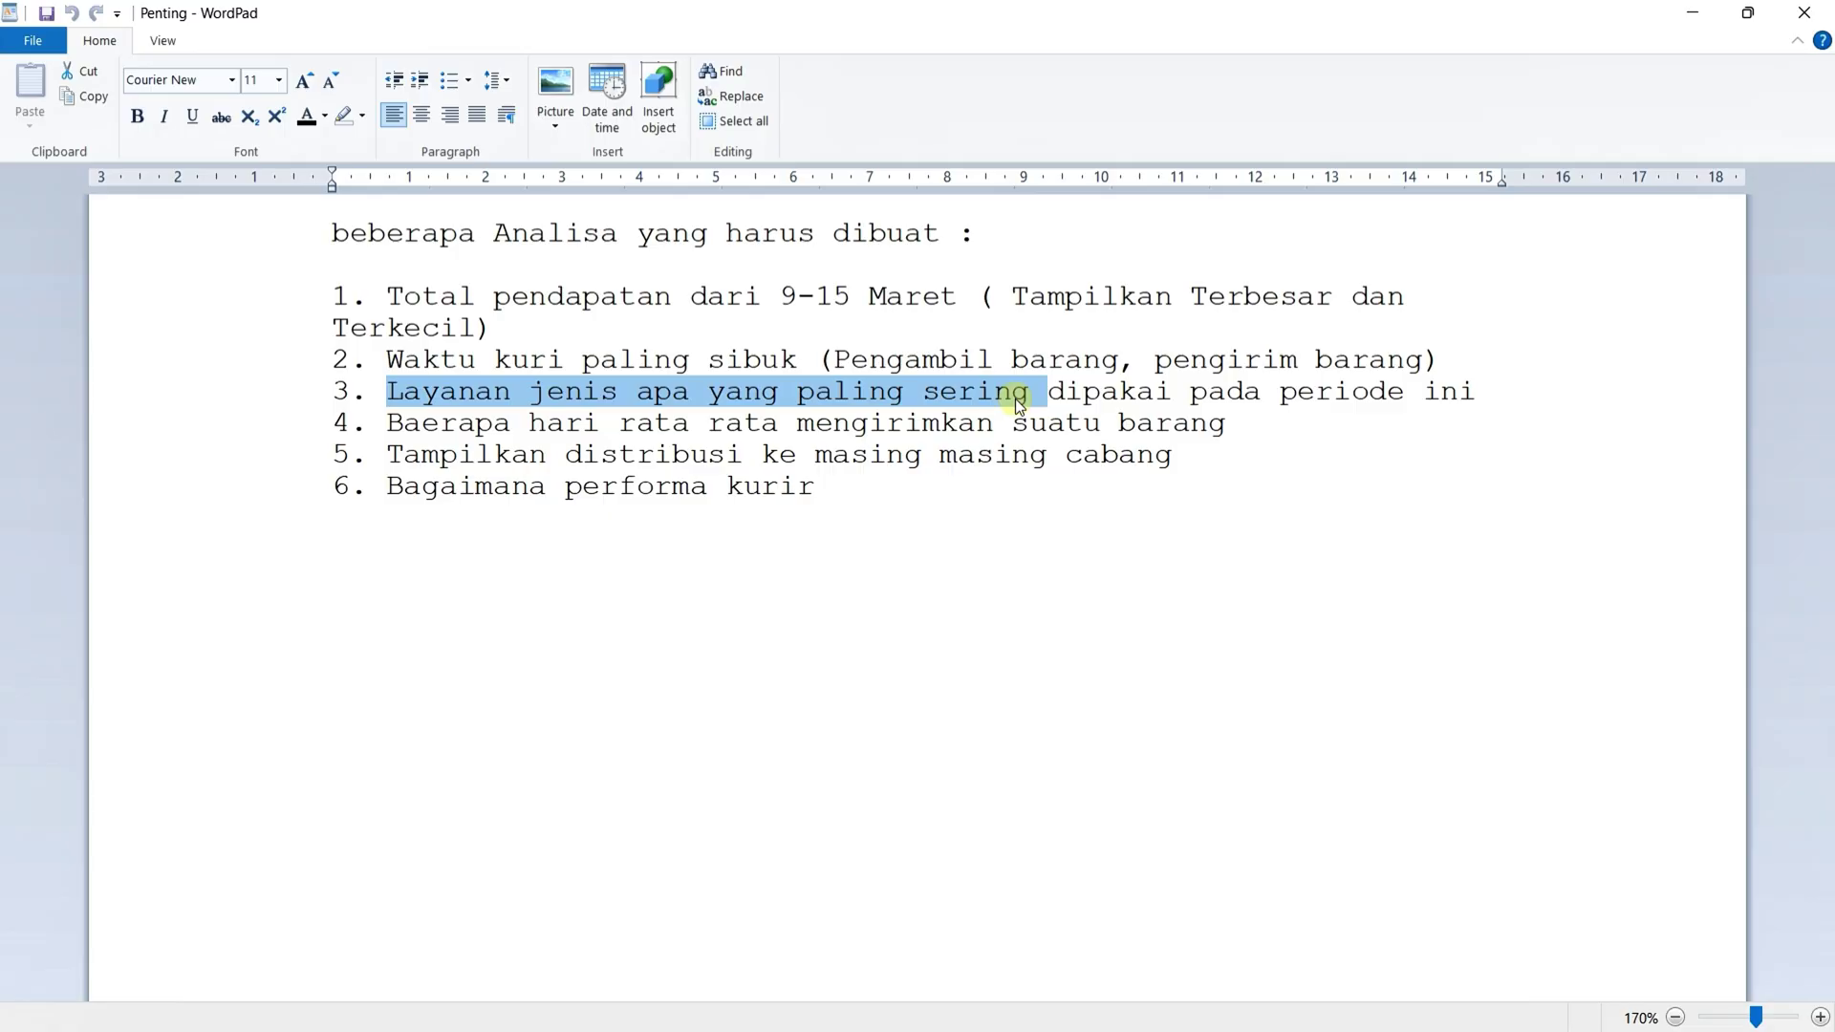
key("alt+Tab")
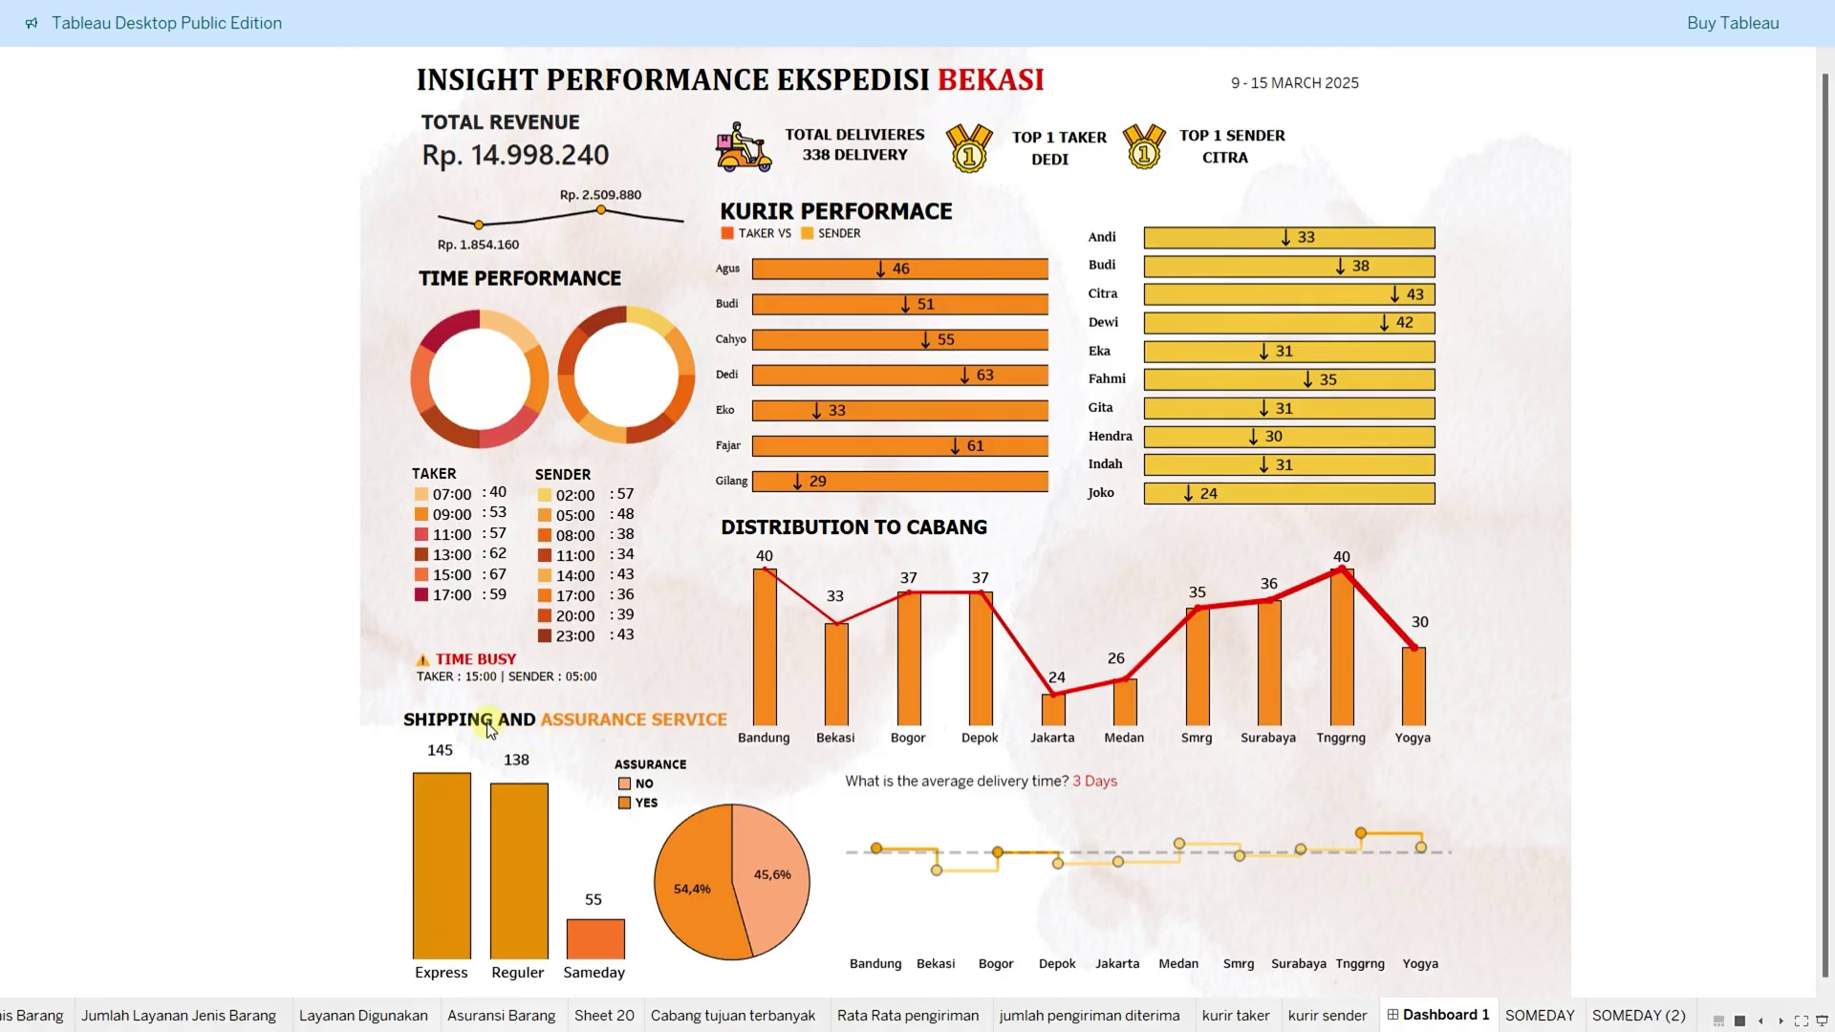
mouse_move(456, 944)
mouse_move(550, 955)
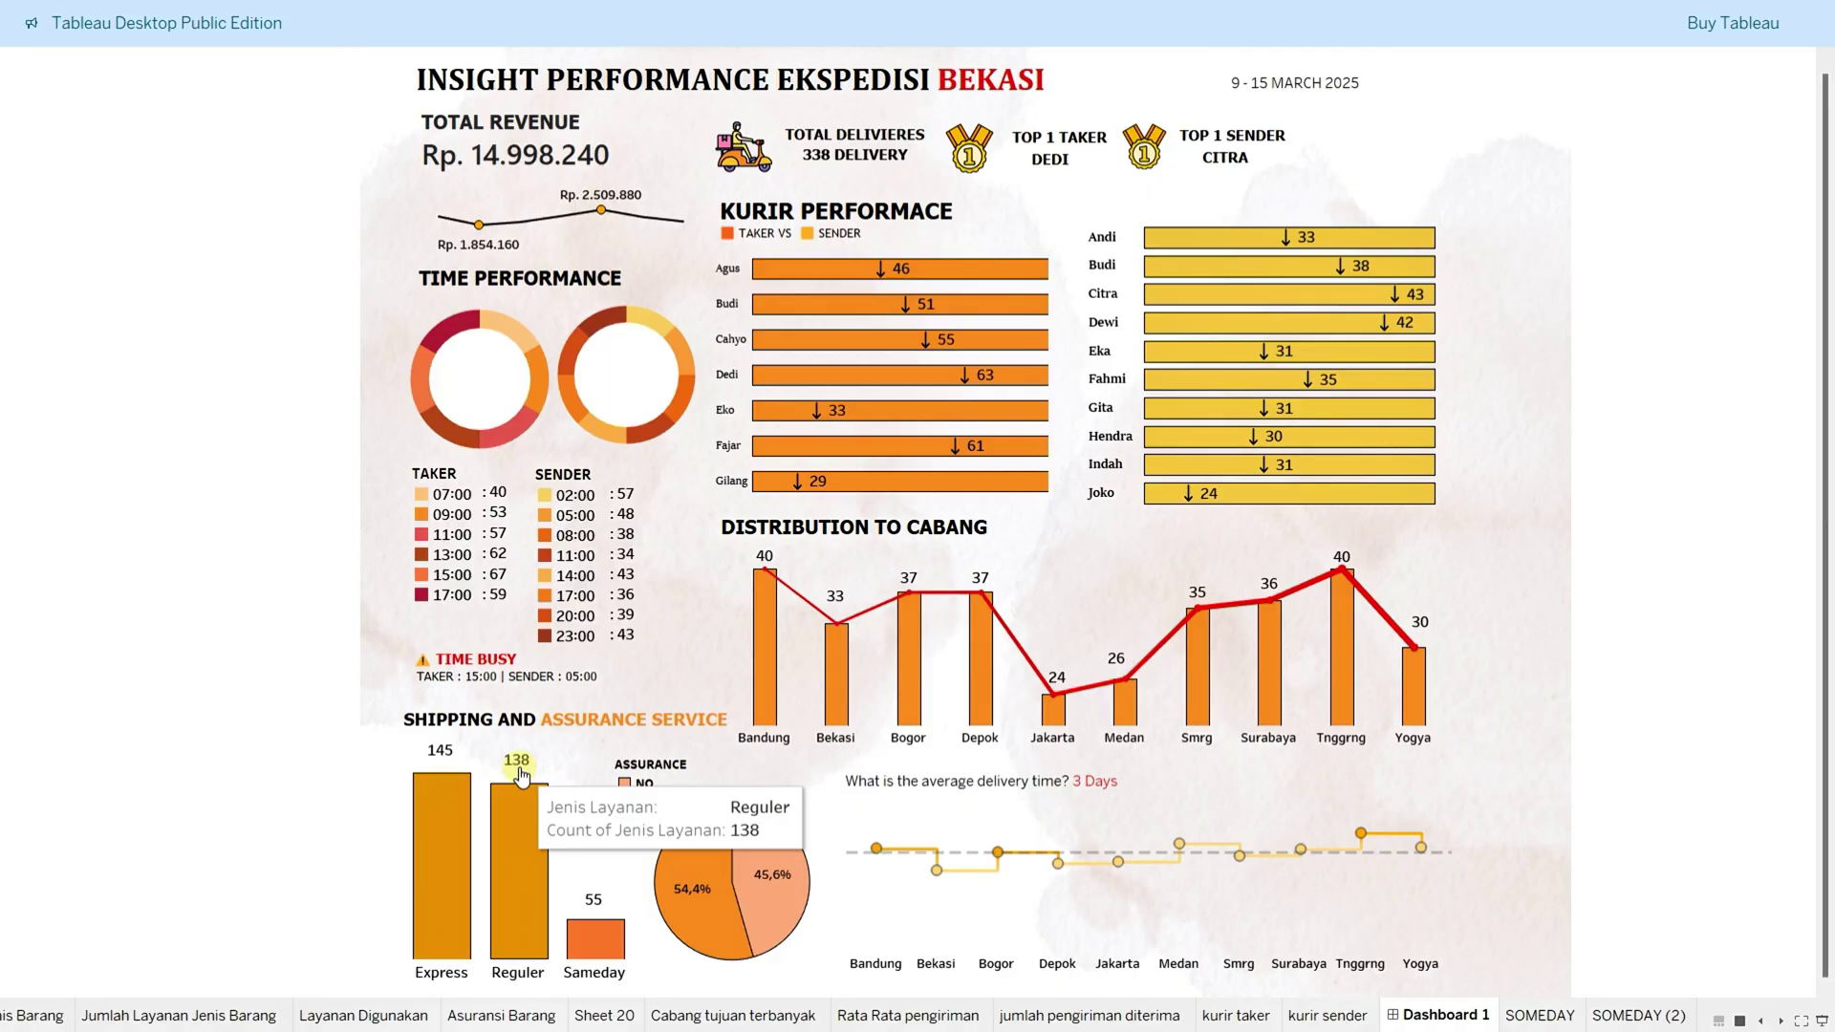
mouse_move(604, 946)
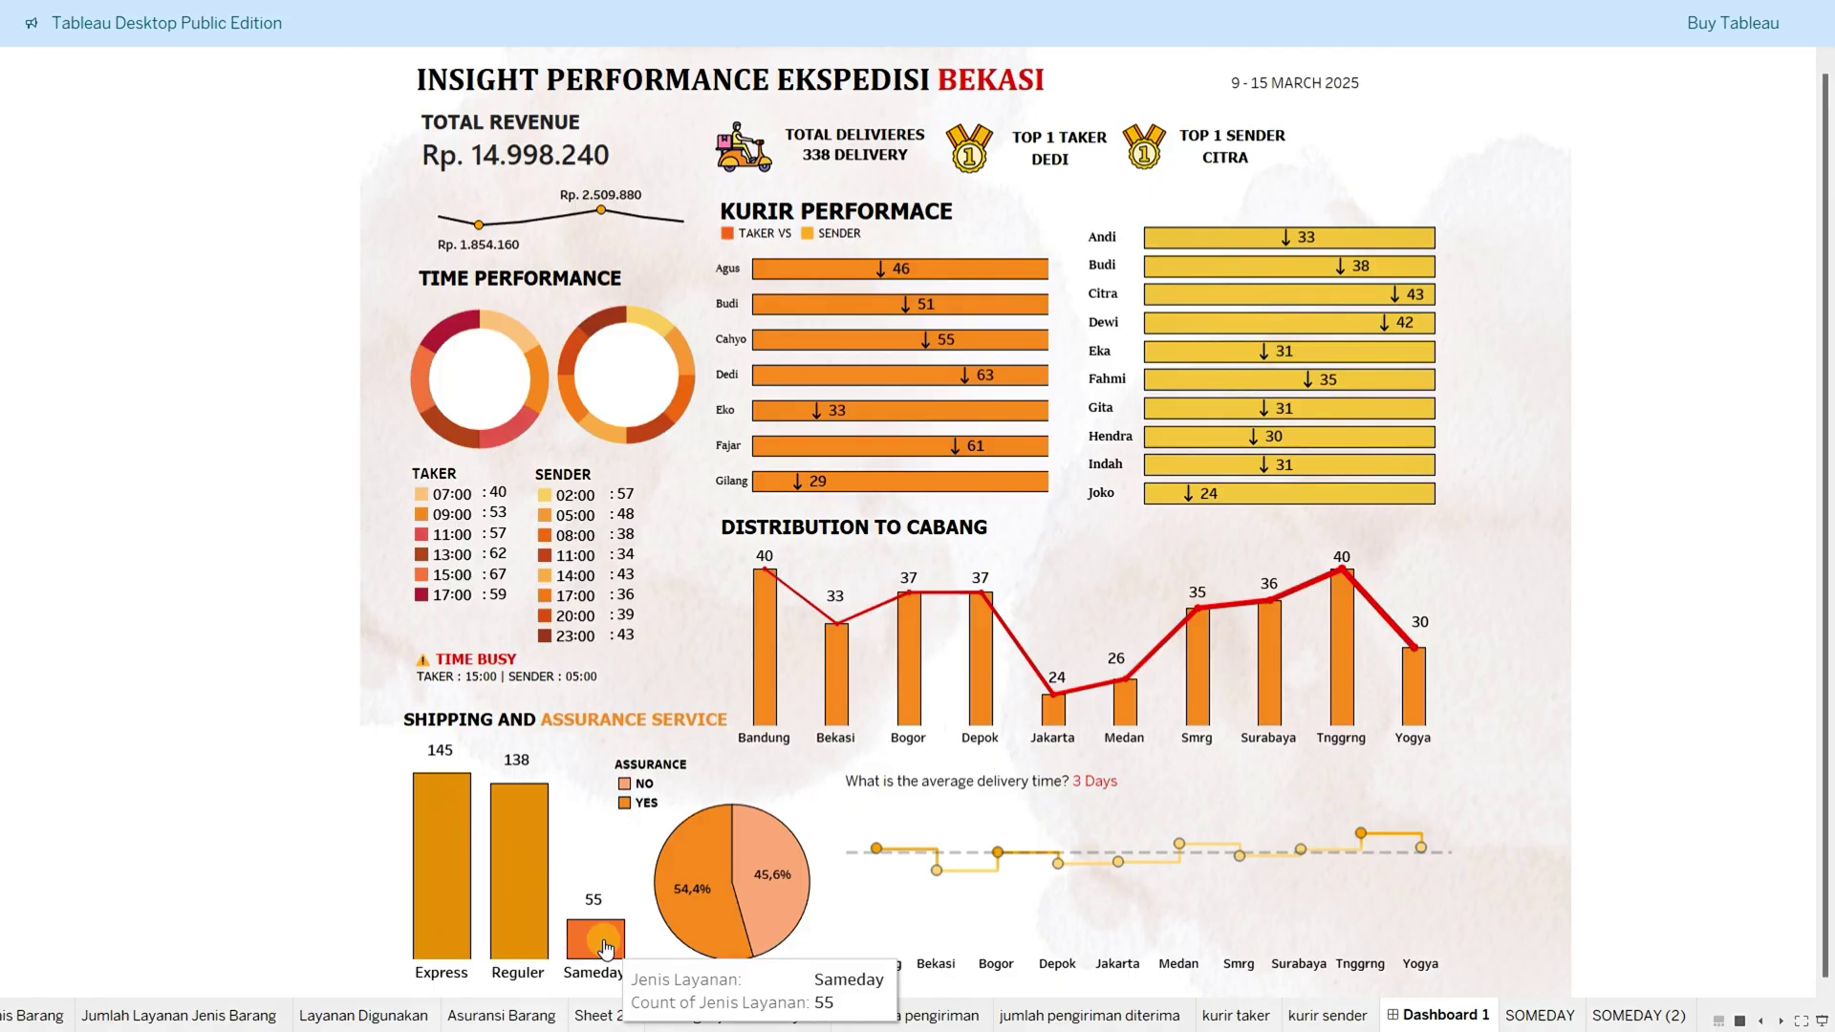
mouse_move(515, 764)
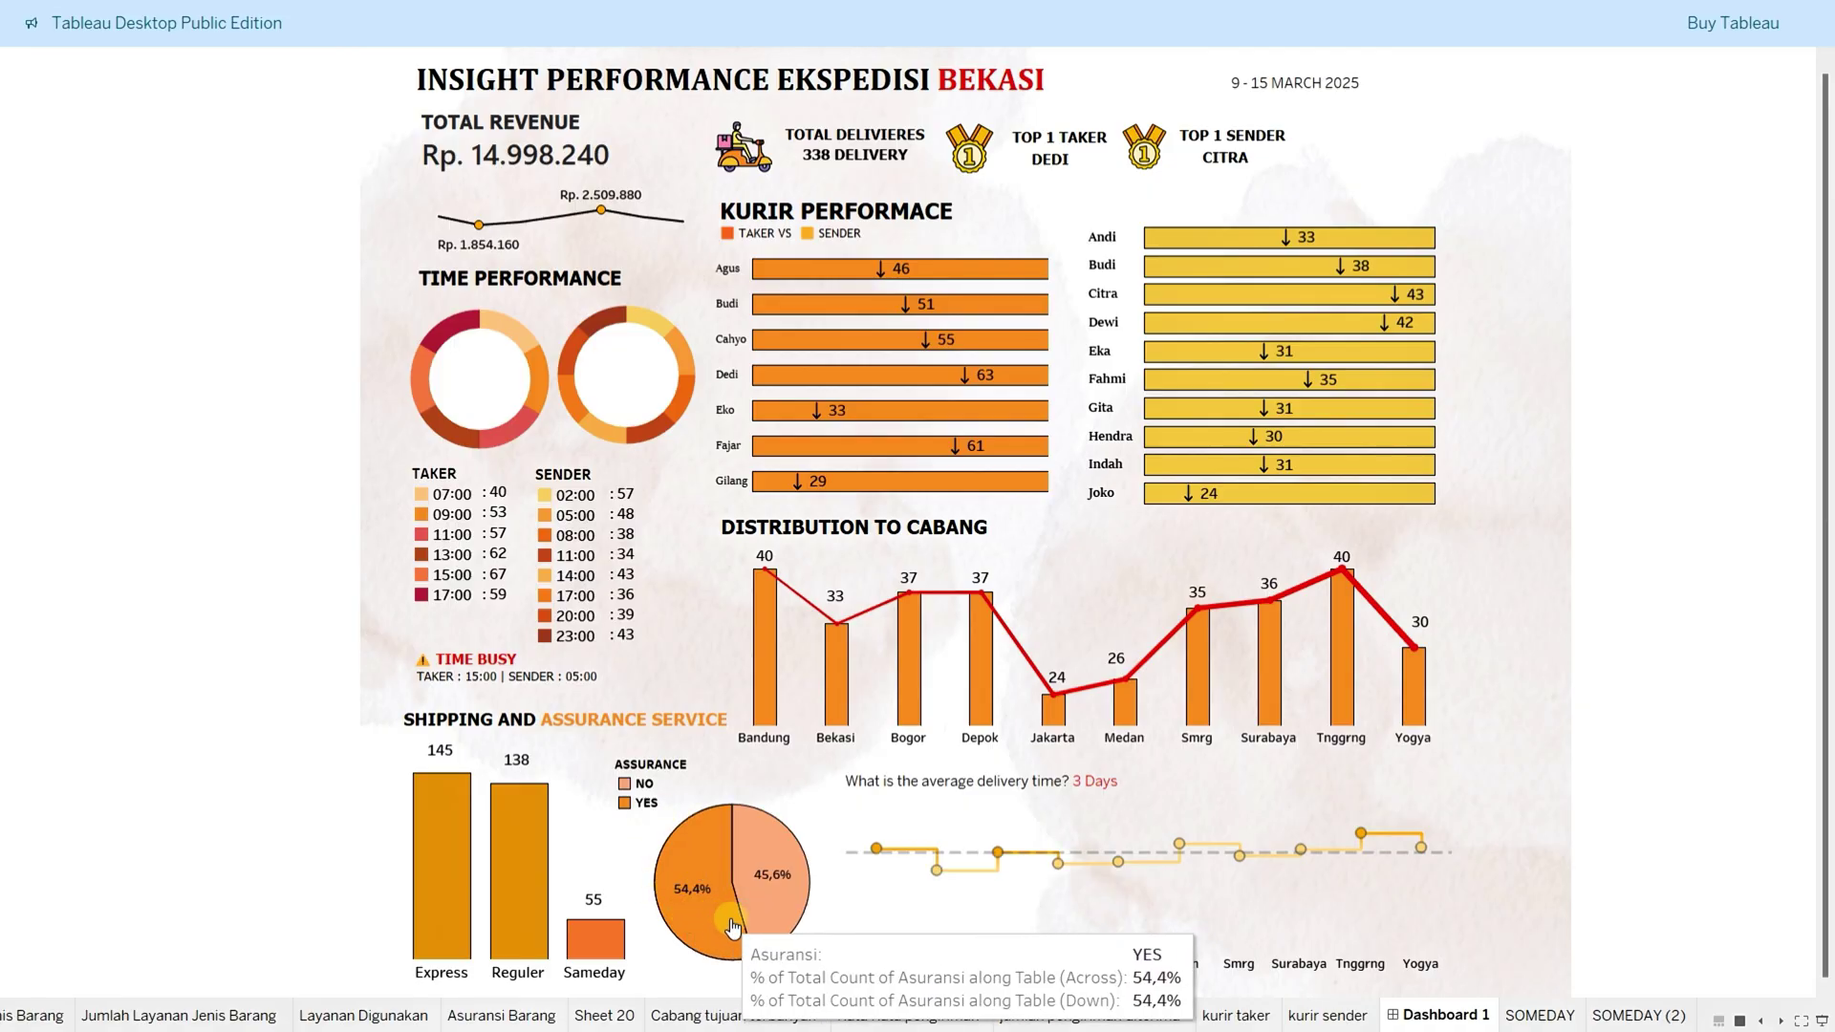
mouse_move(780, 901)
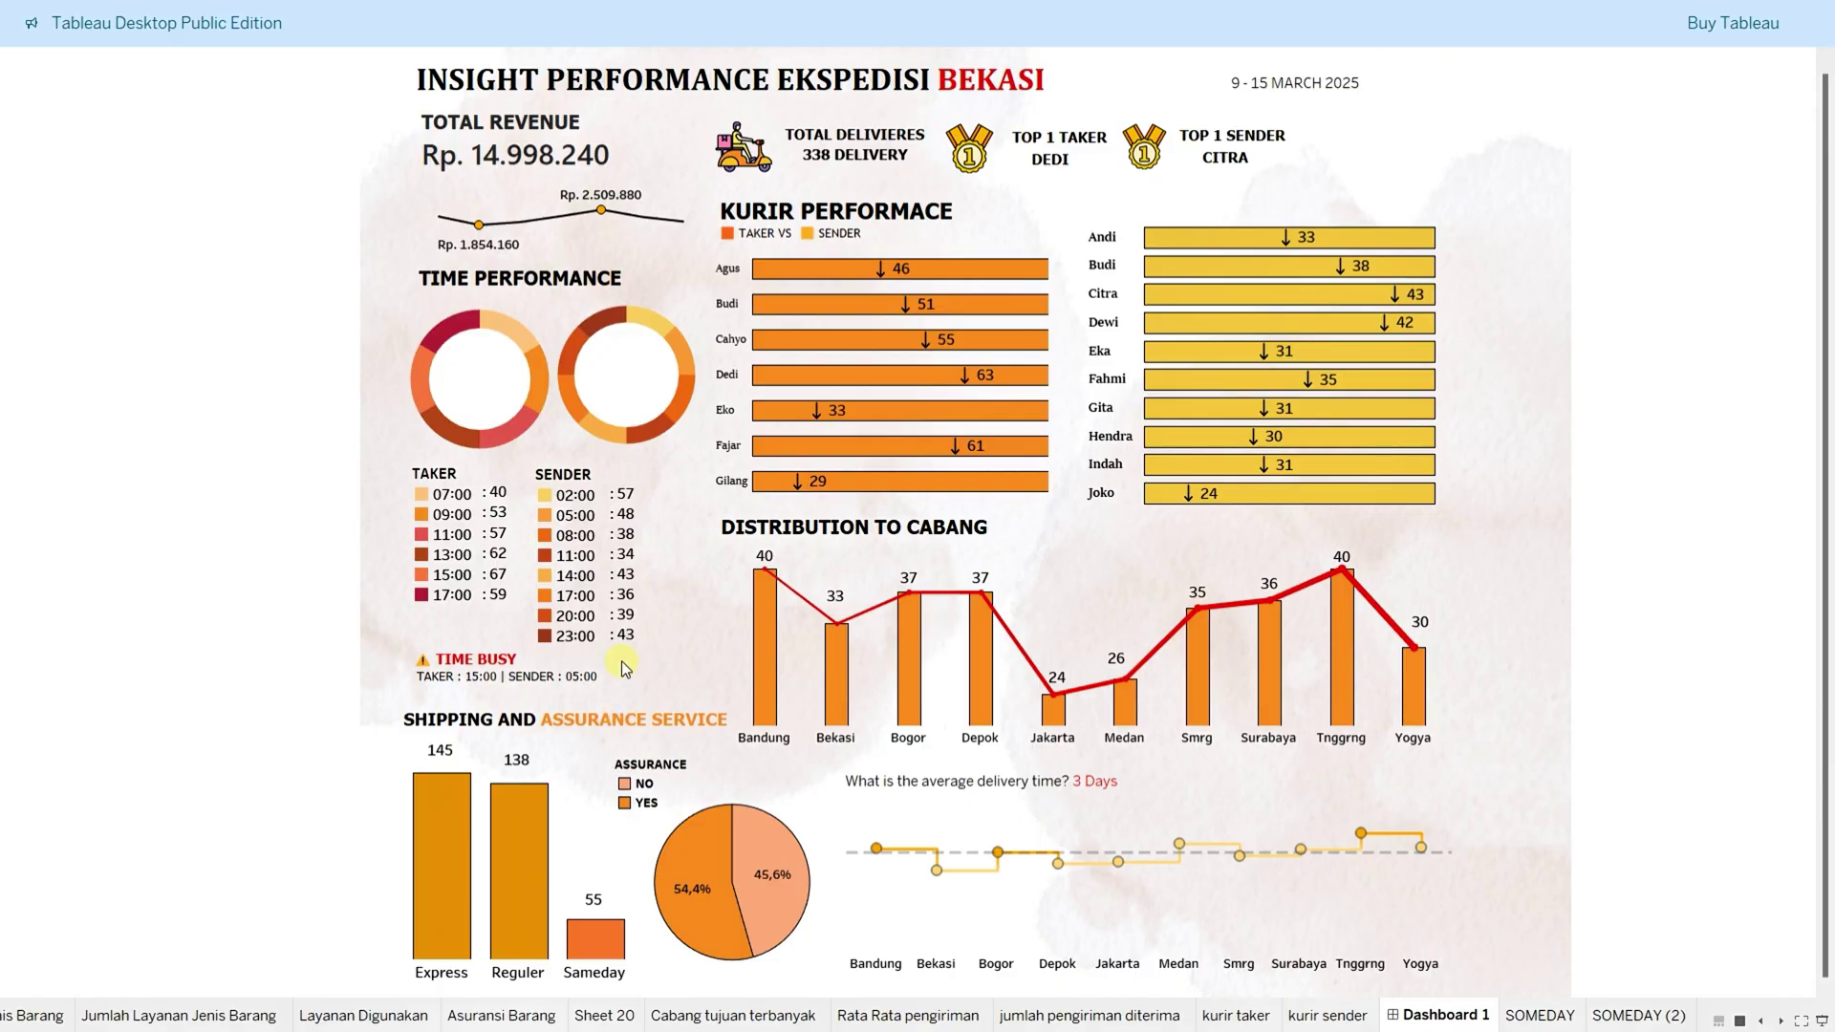
mouse_move(471, 889)
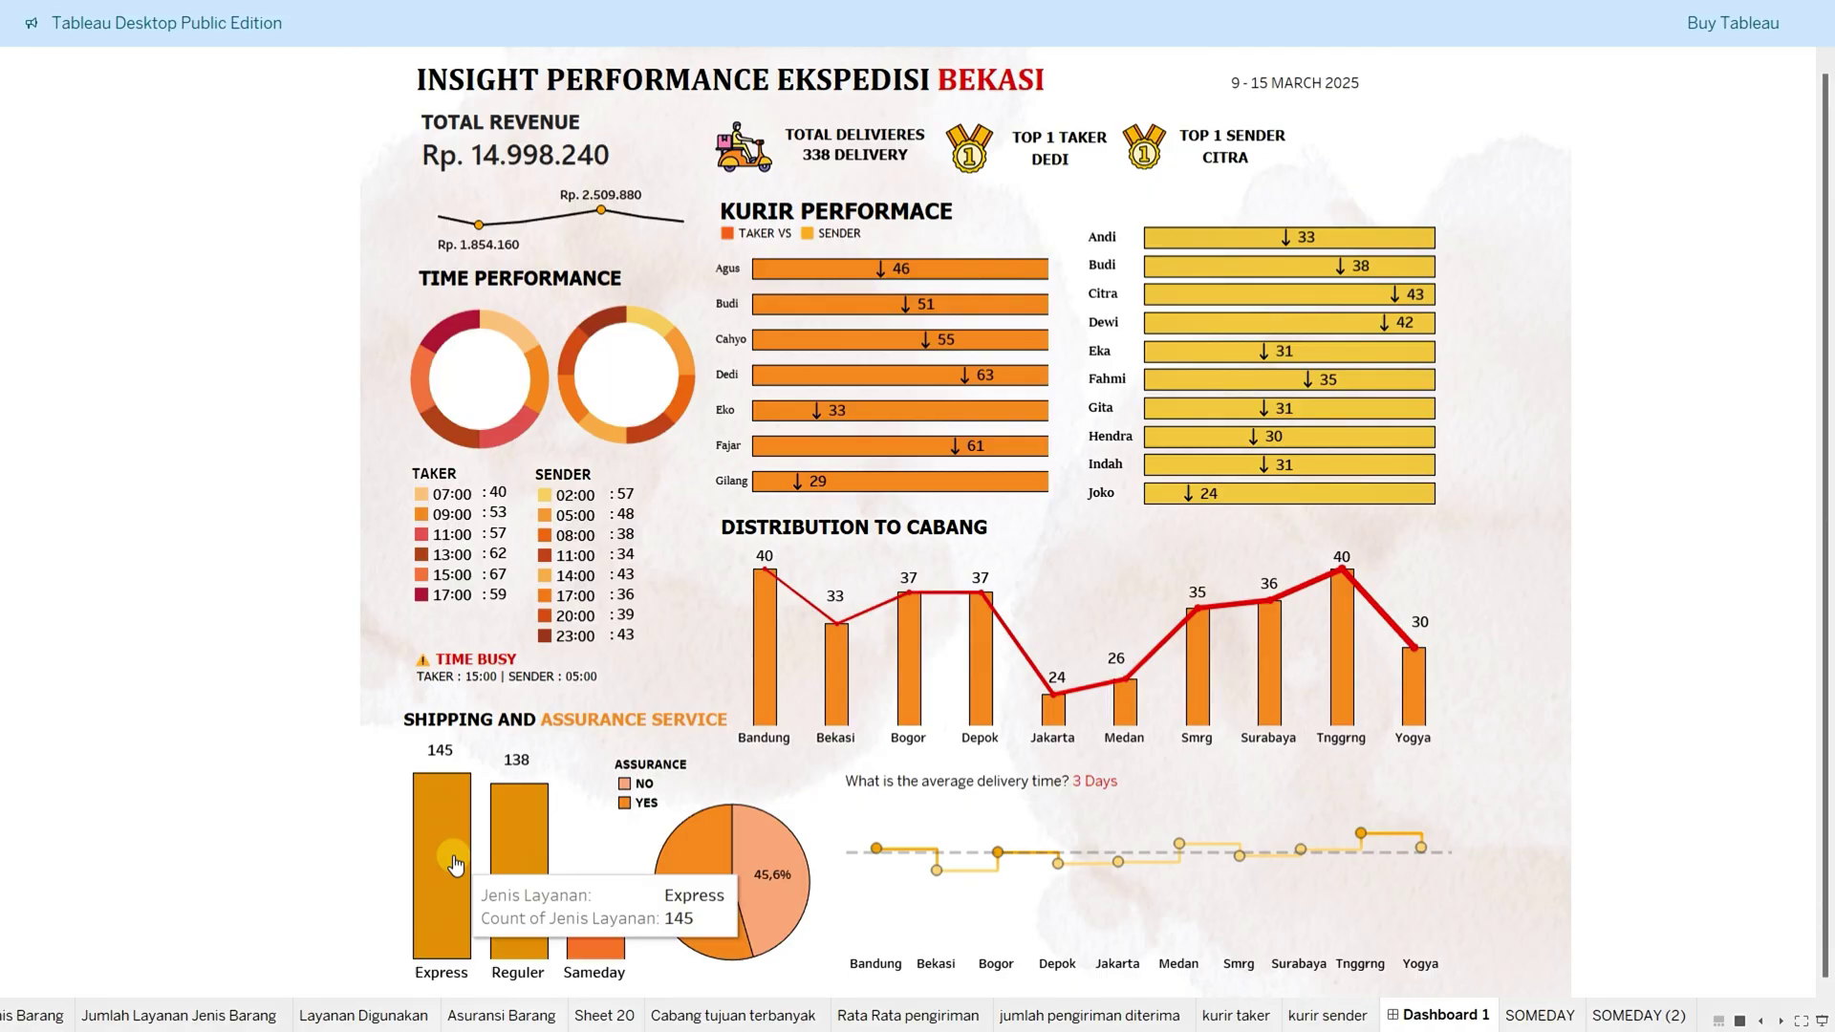
Step: Examine the assurance pie chart beside the shipping service bars on the dashboard
mouse_move(671, 900)
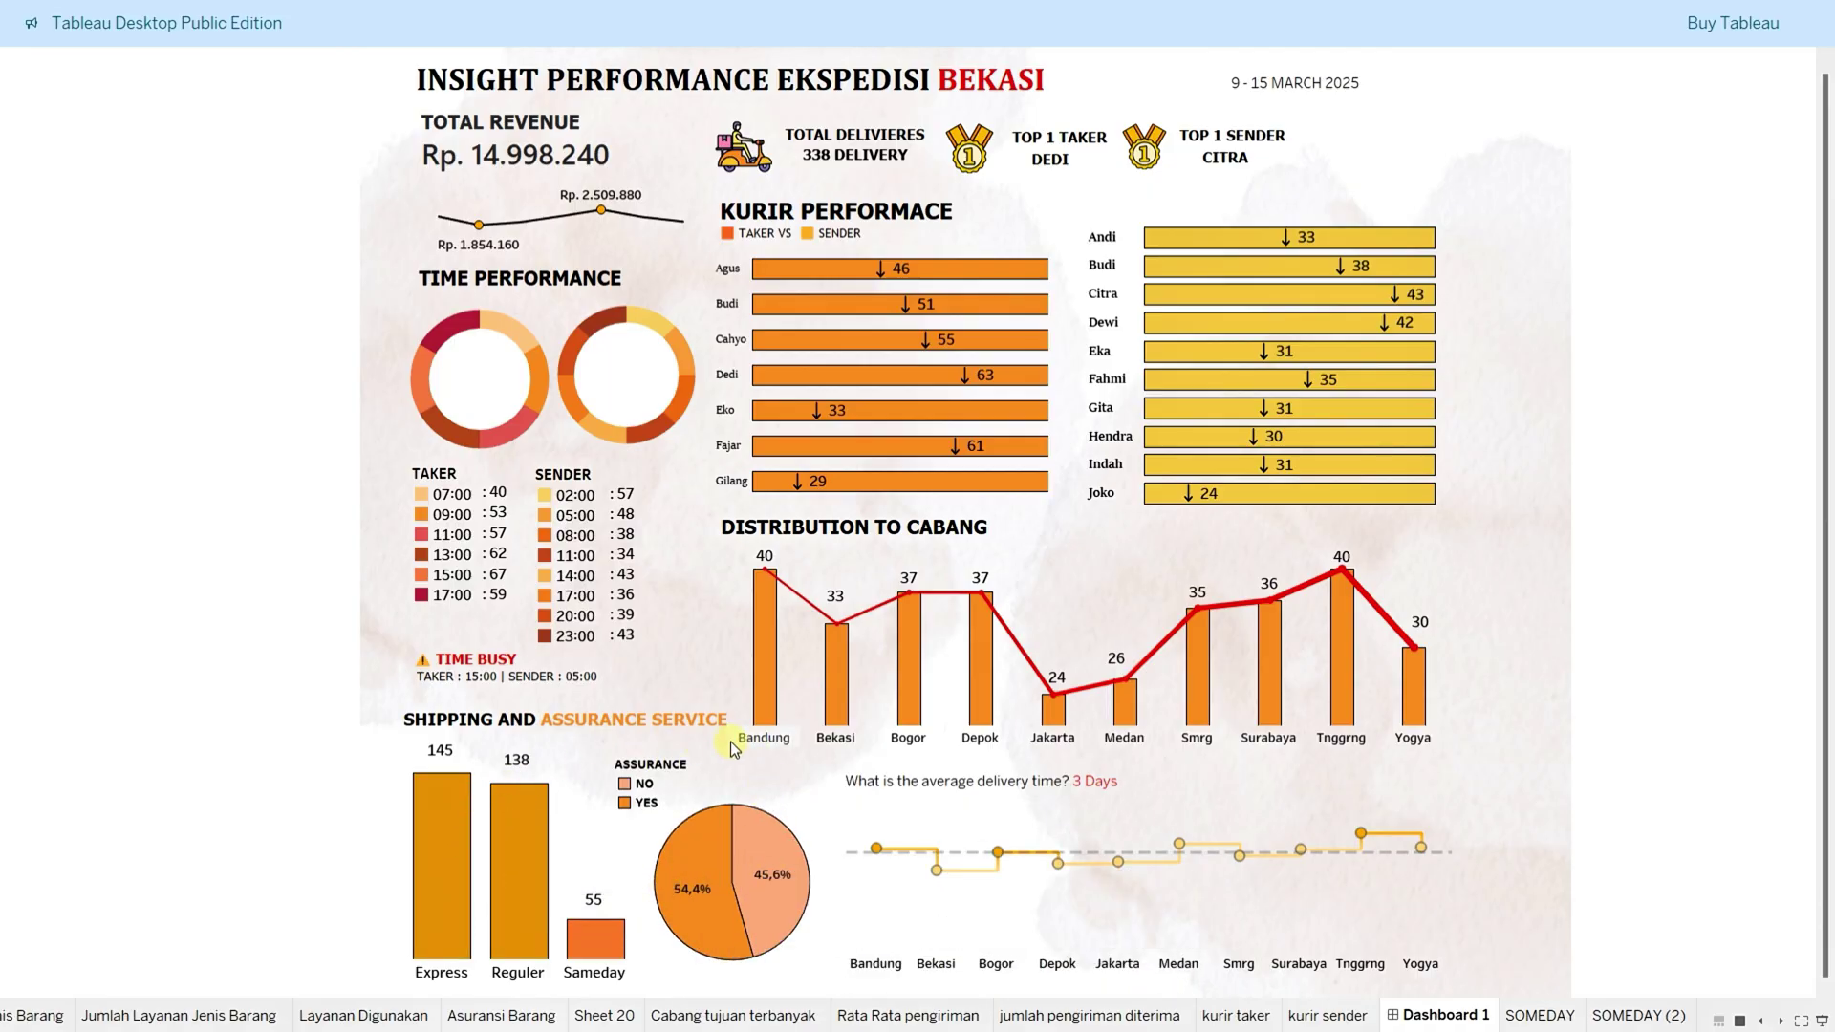
mouse_move(738, 839)
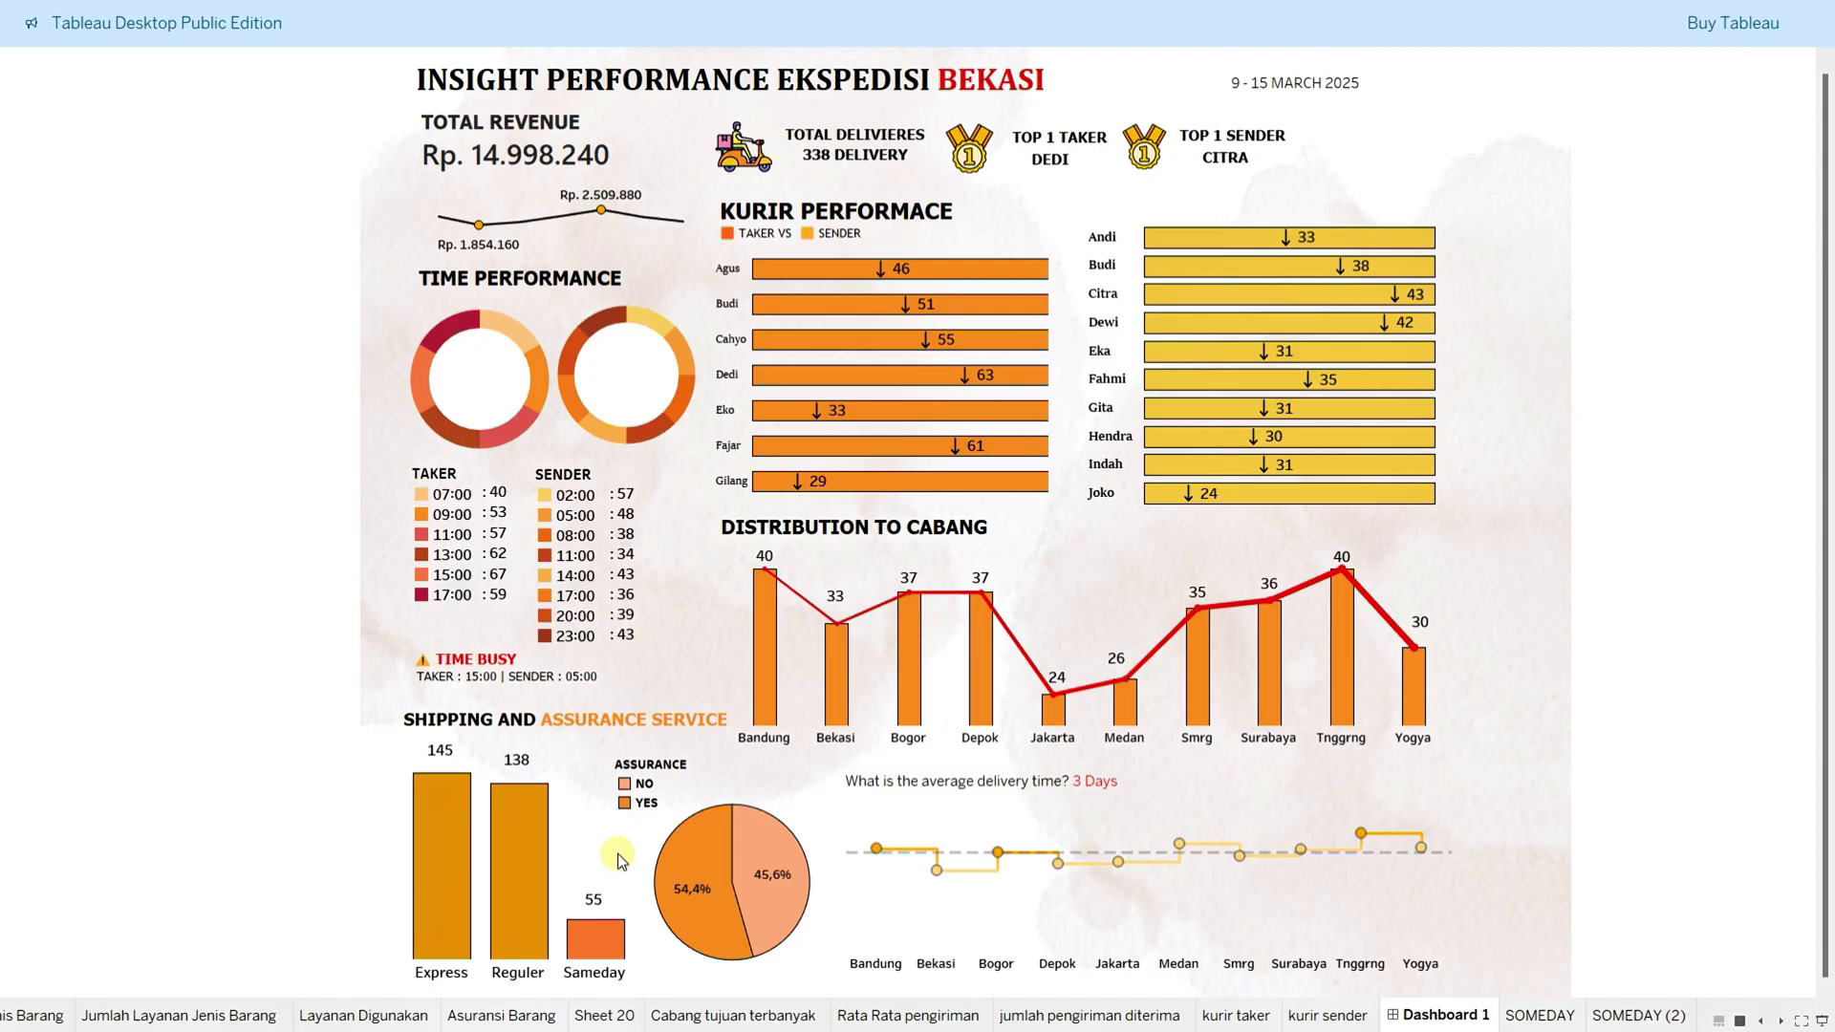
Step: Highlight the average delivery days requirement in the WordPad notes and inspect each branch's average delivery time on the Tableau dashboard
key("alt+Tab")
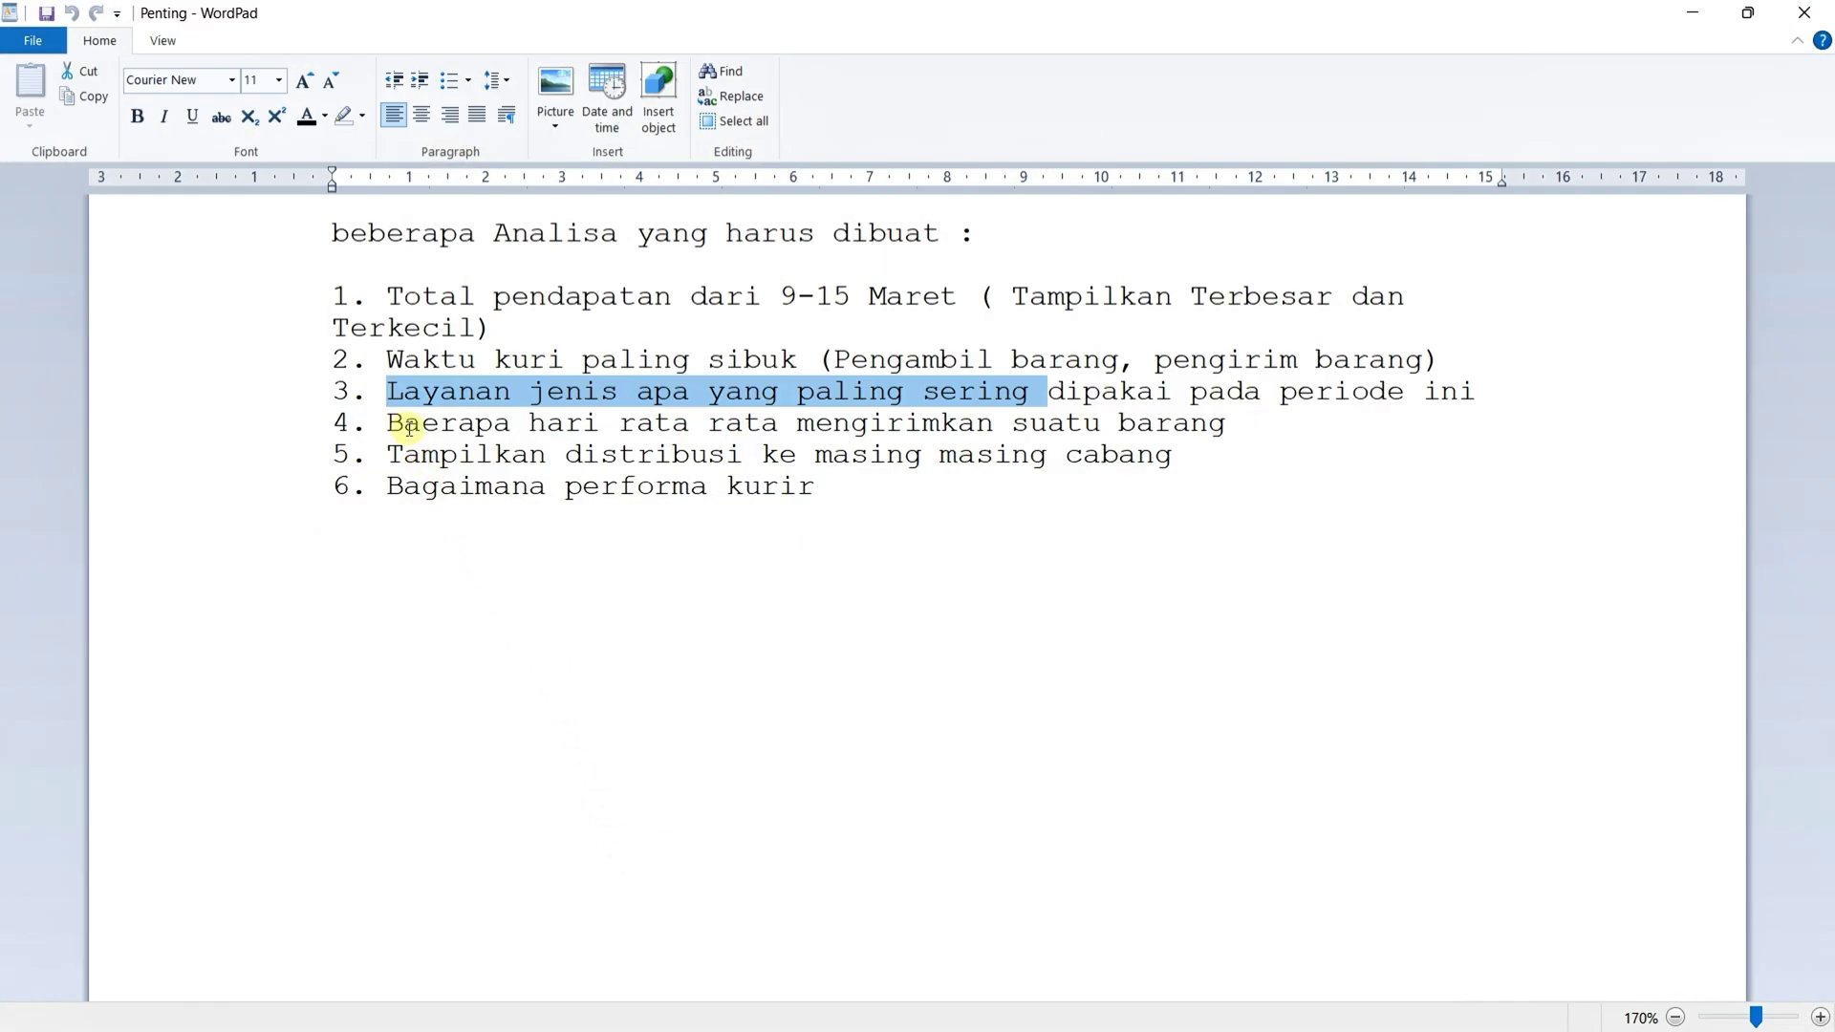
left_click_drag(392, 423, 933, 427)
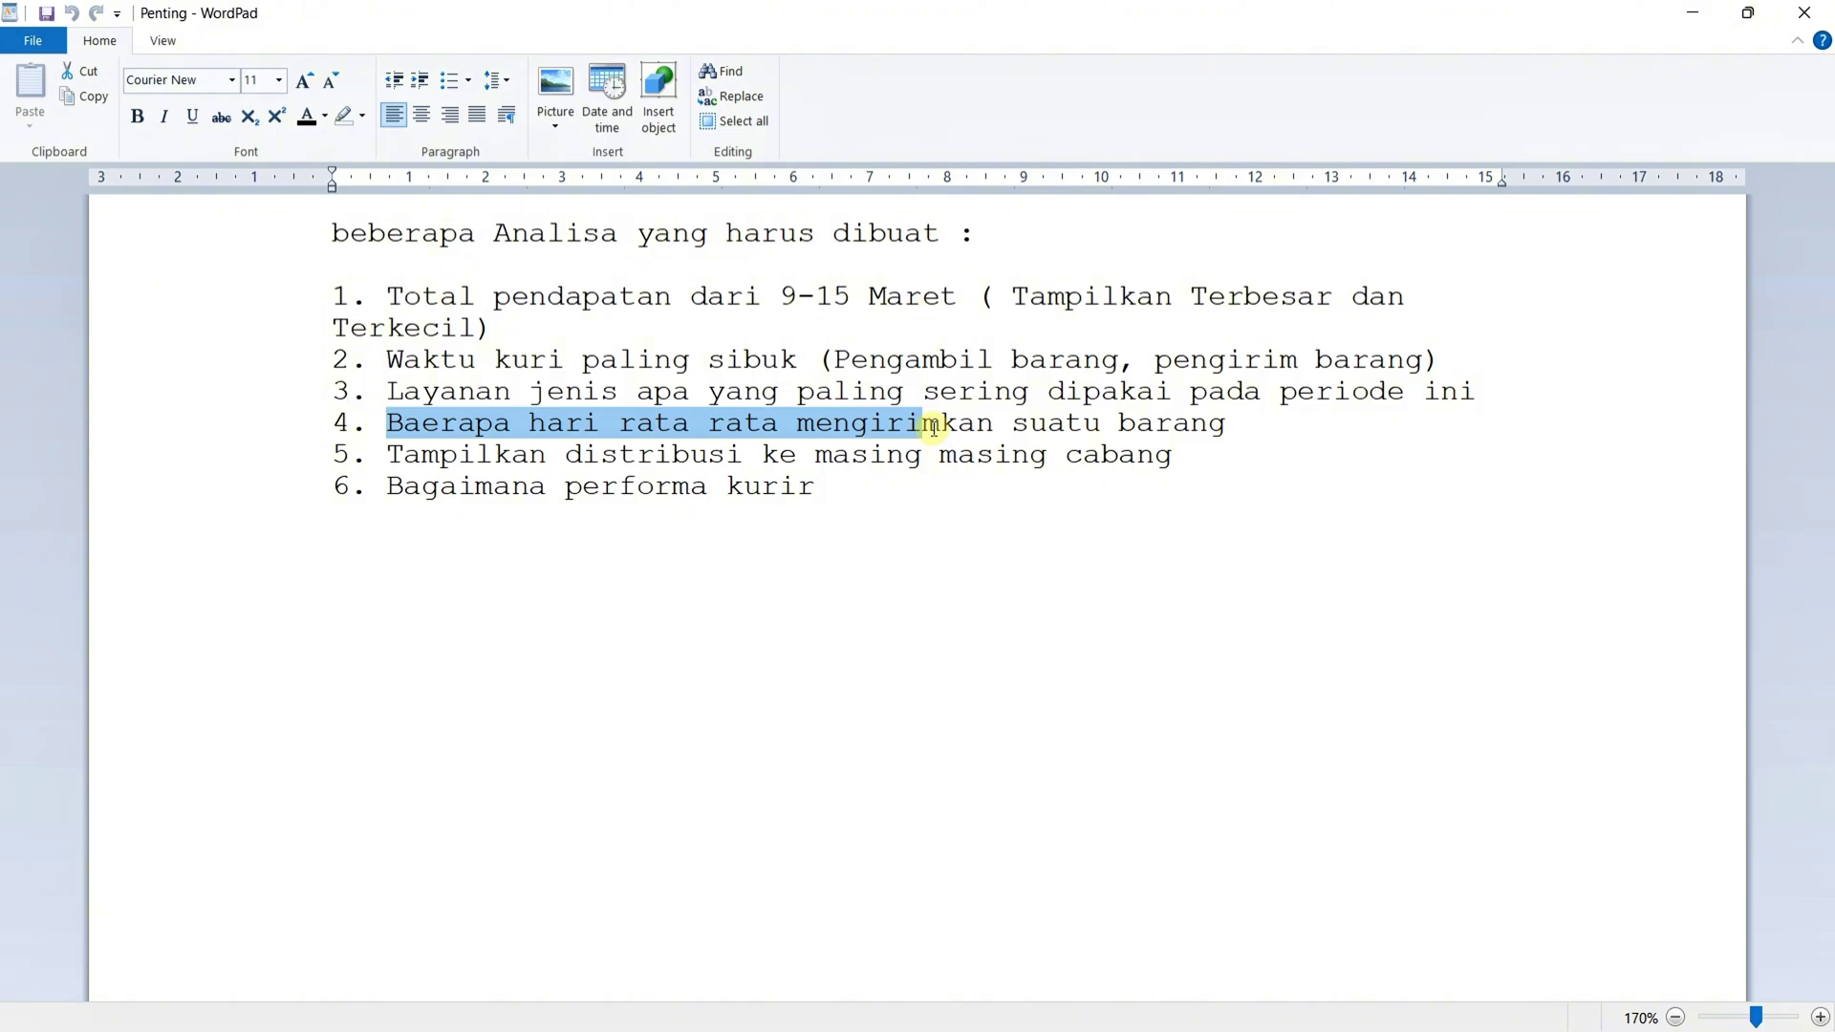
left_click(949, 484)
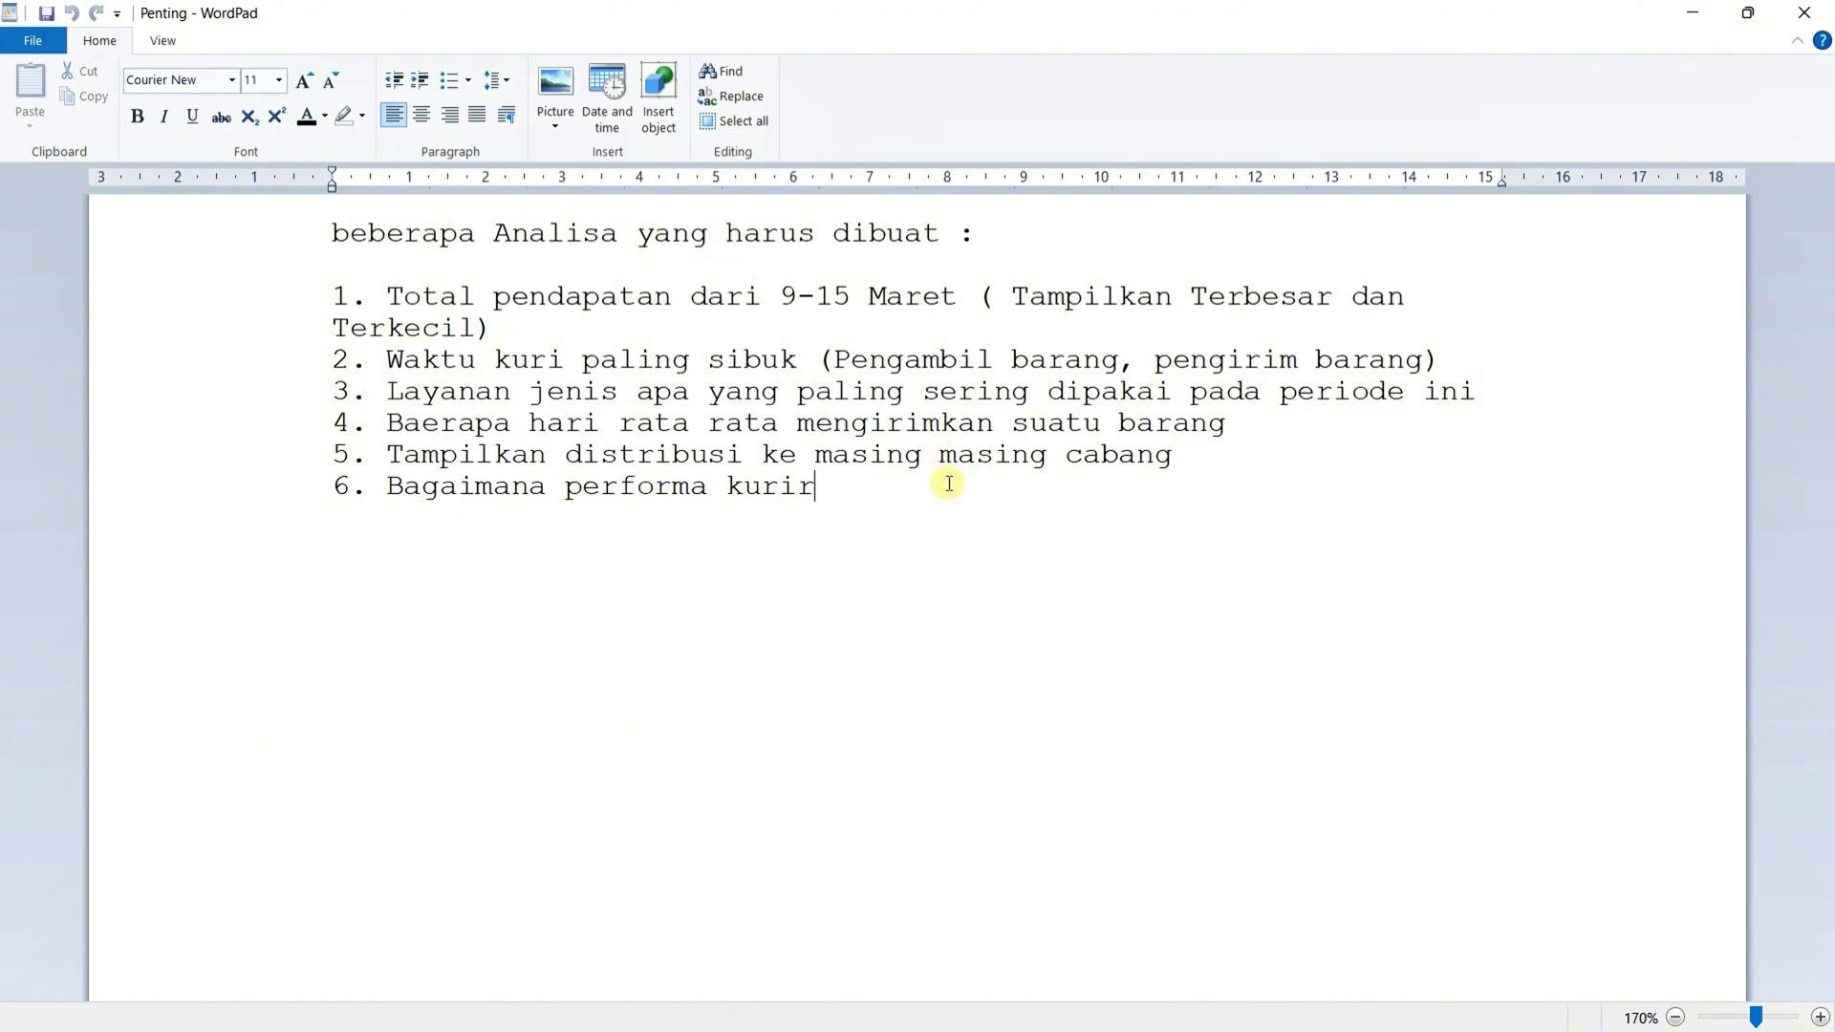
key("alt+Tab")
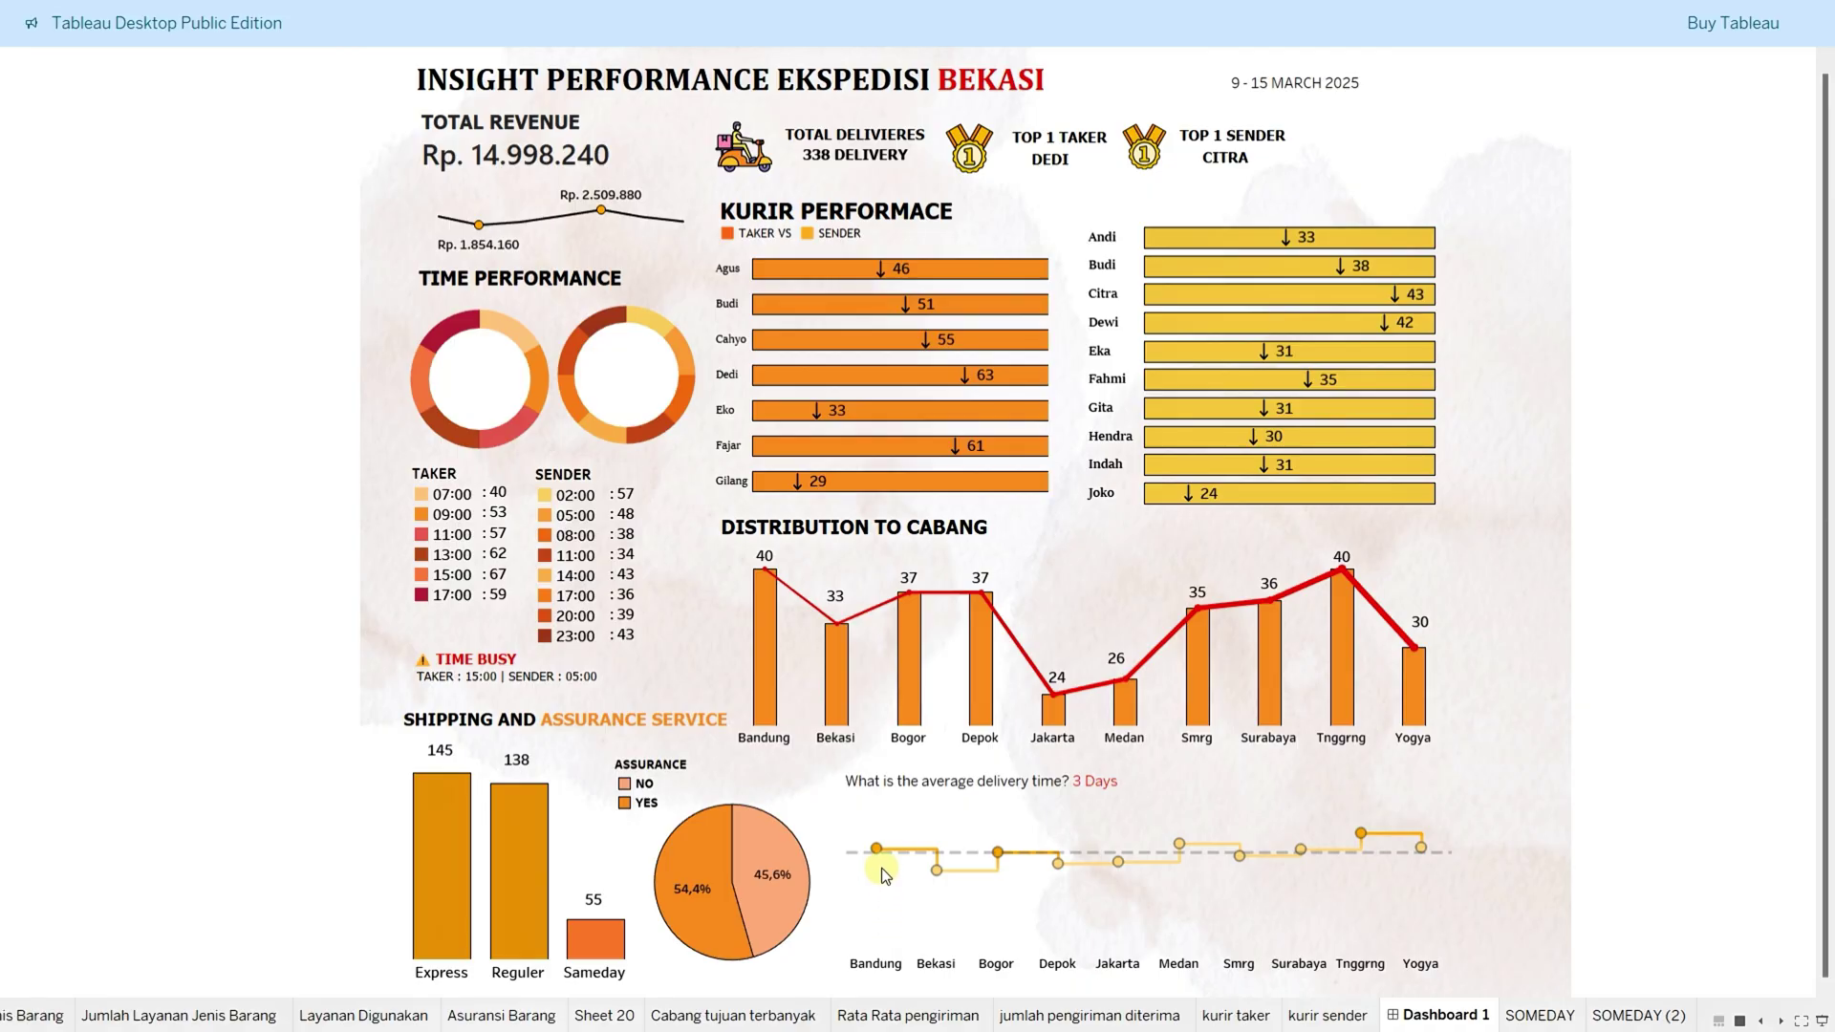
mouse_move(876, 858)
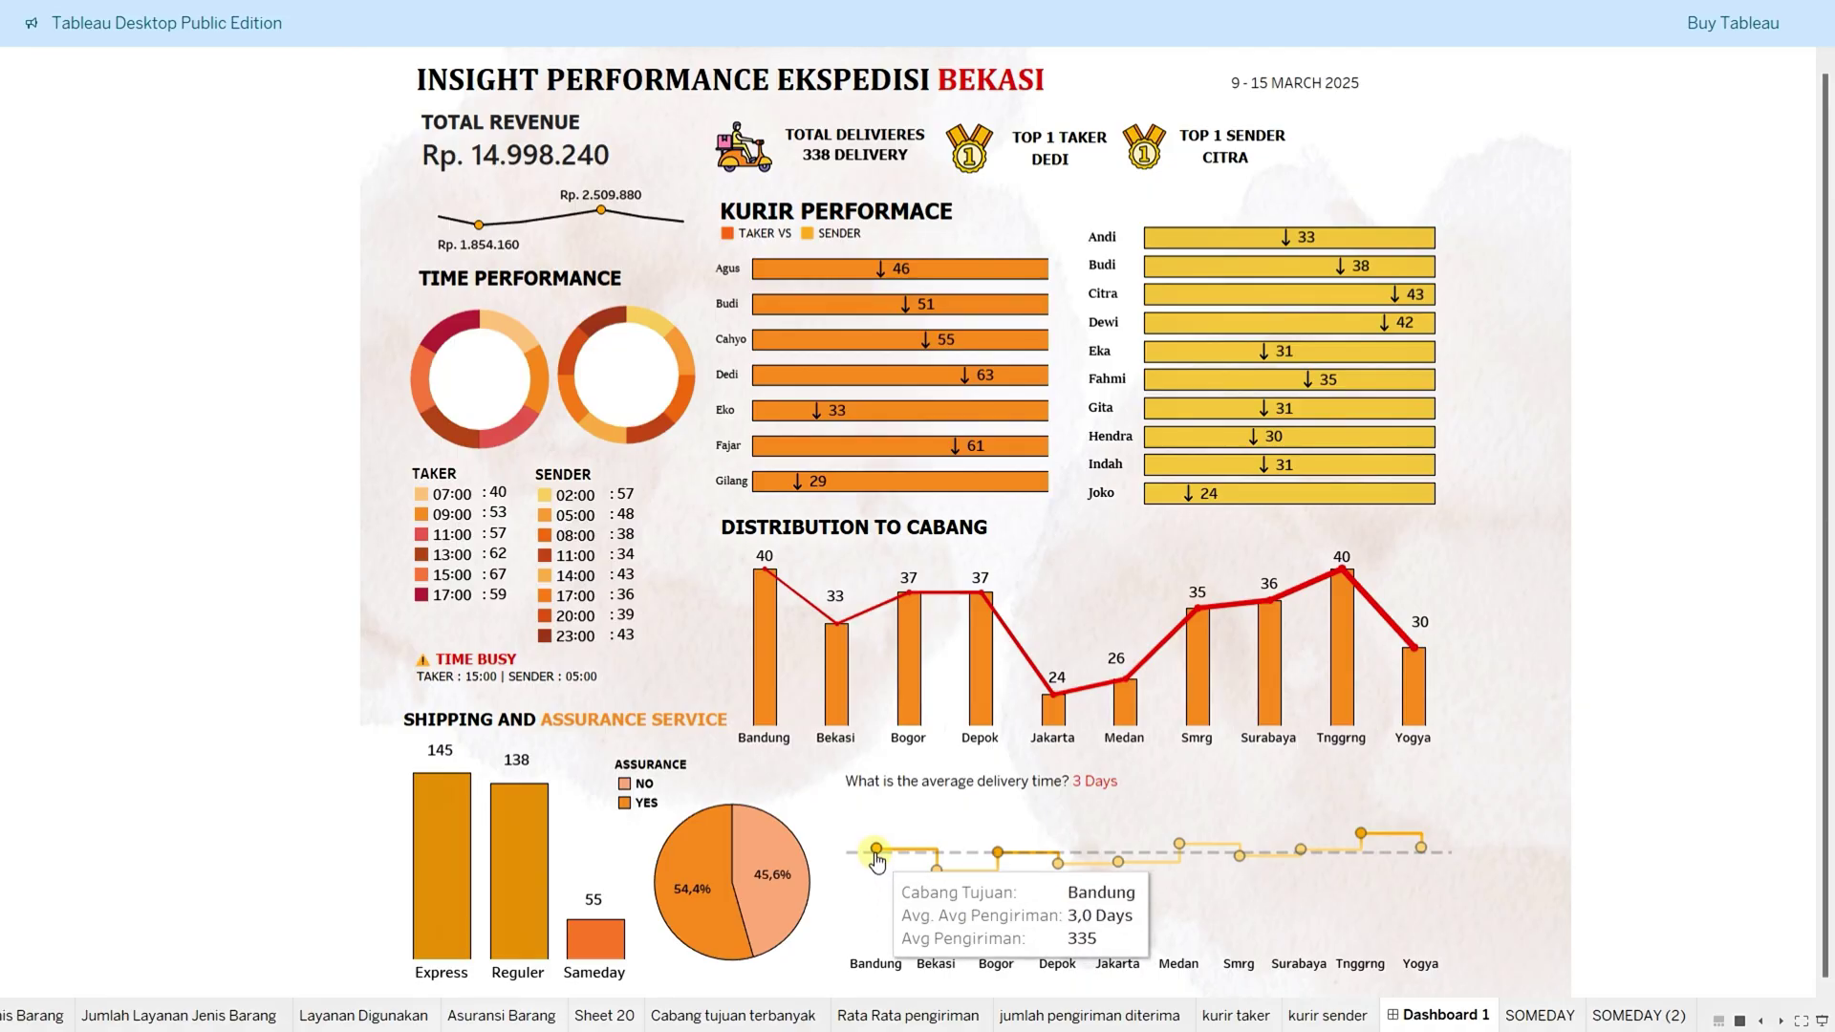
mouse_move(937, 874)
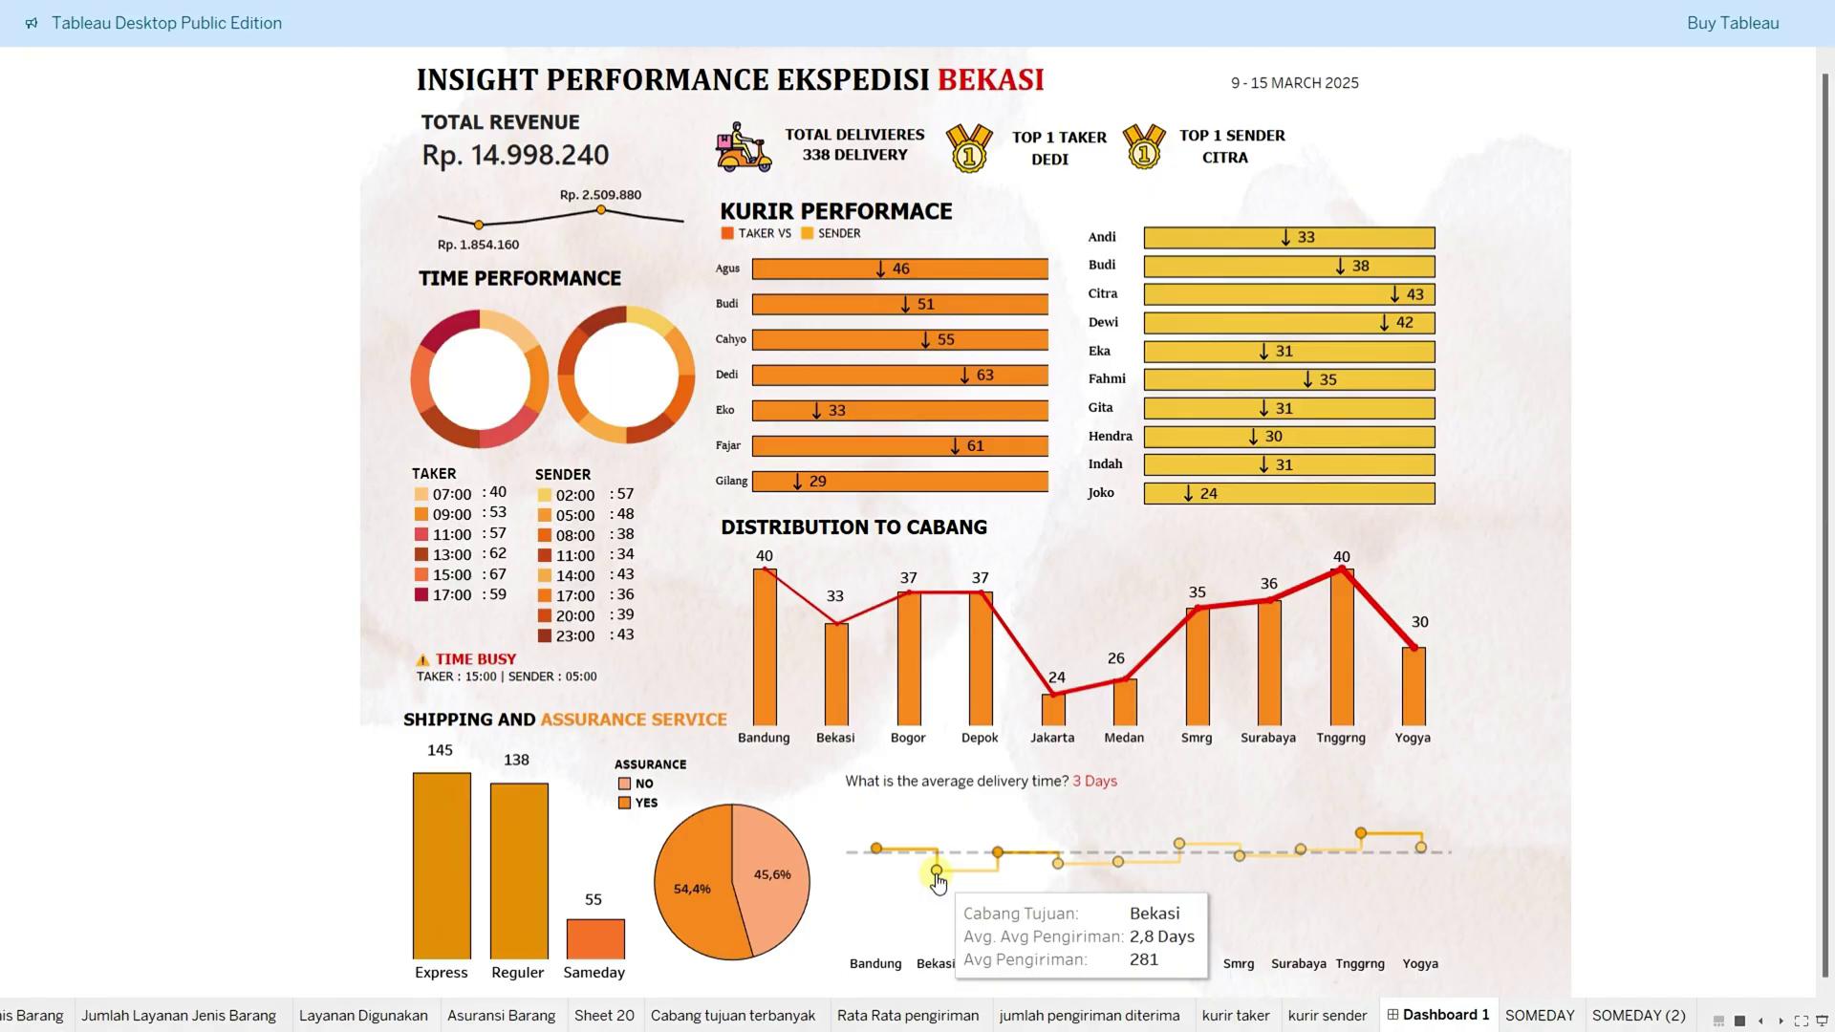
mouse_move(1002, 855)
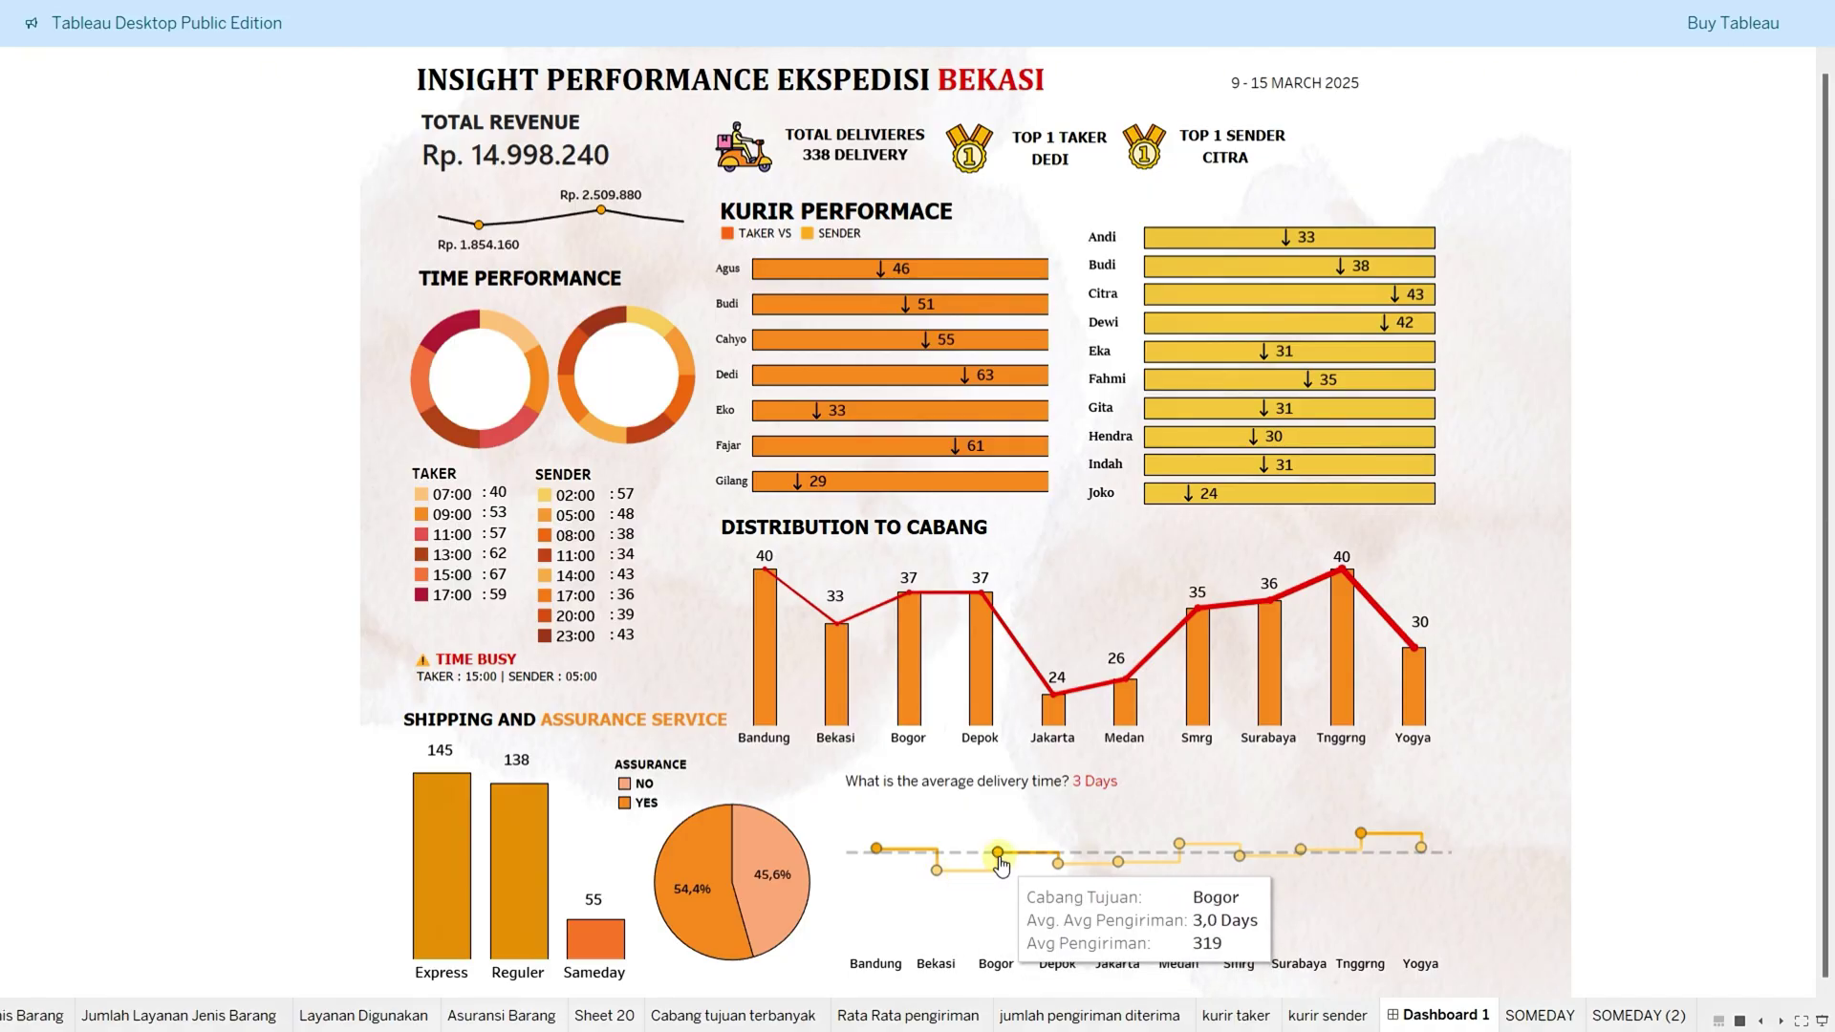
mouse_move(1058, 871)
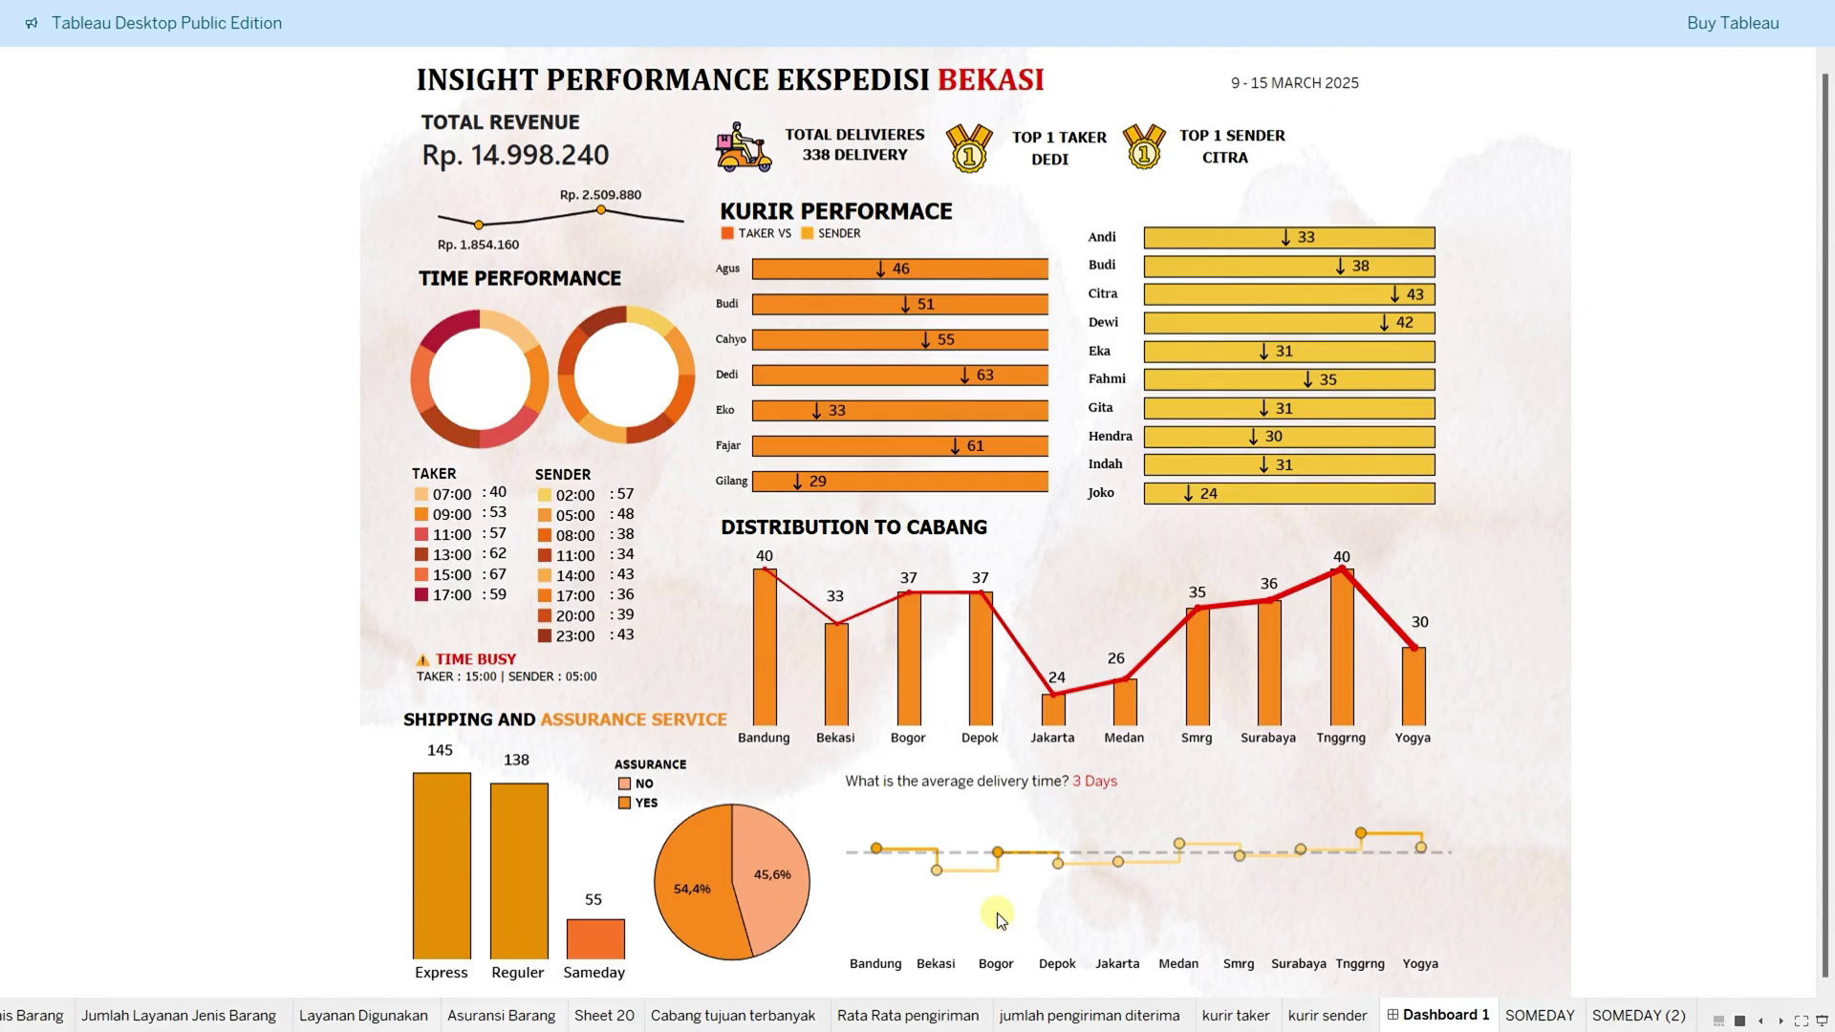
mouse_move(933, 884)
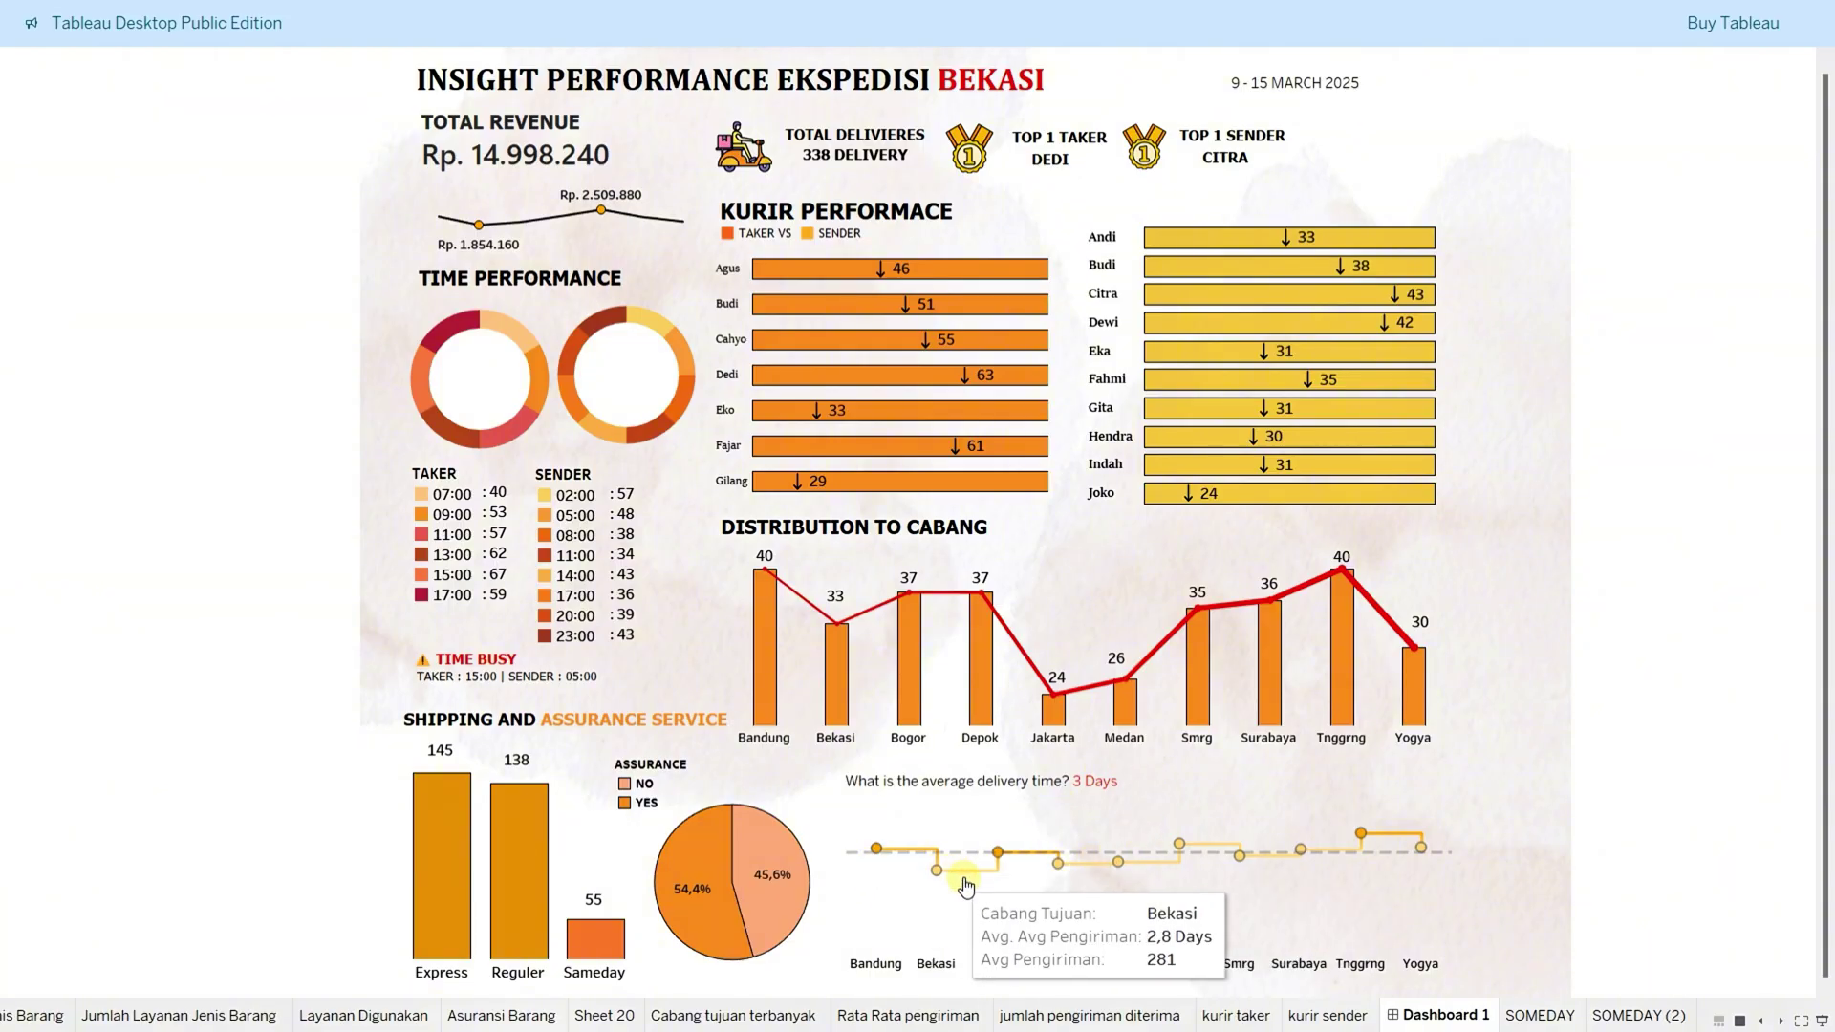
mouse_move(1370, 837)
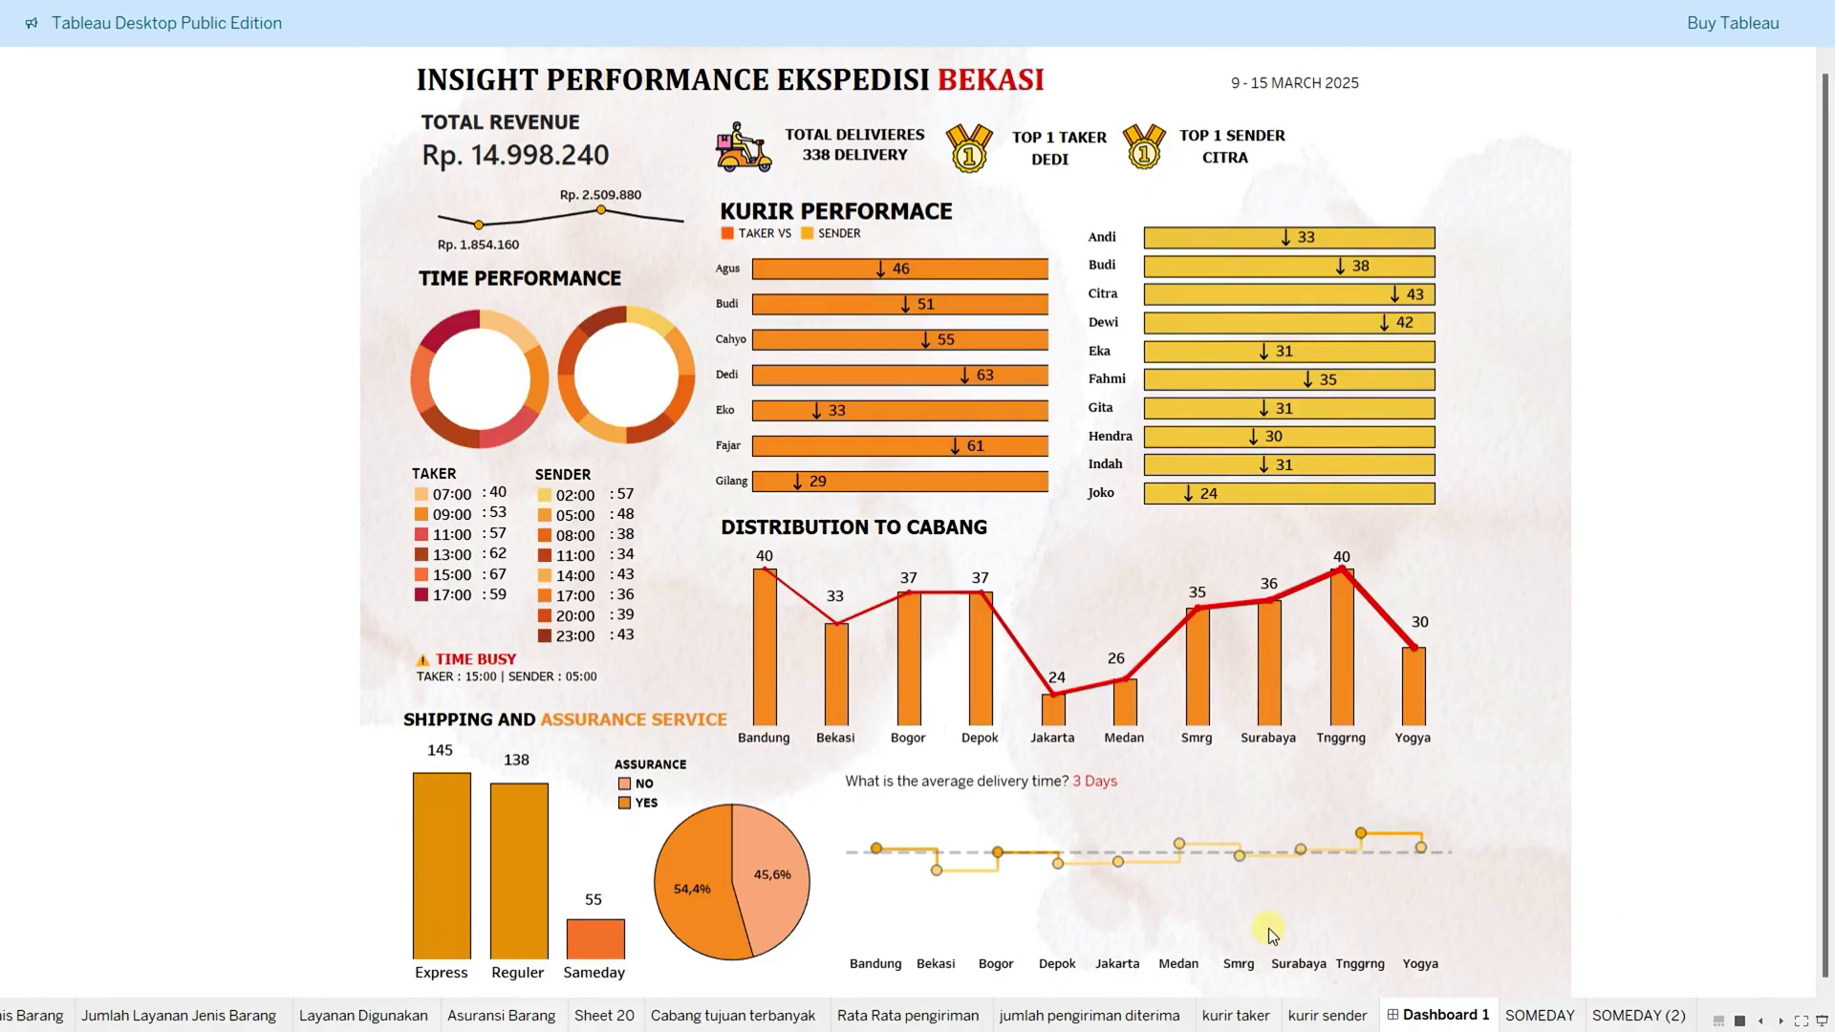
Step: Highlight the branch distribution requirement in the WordPad notes and inspect the Distribution to Cabang bars on the Tableau dashboard
key("alt+Tab")
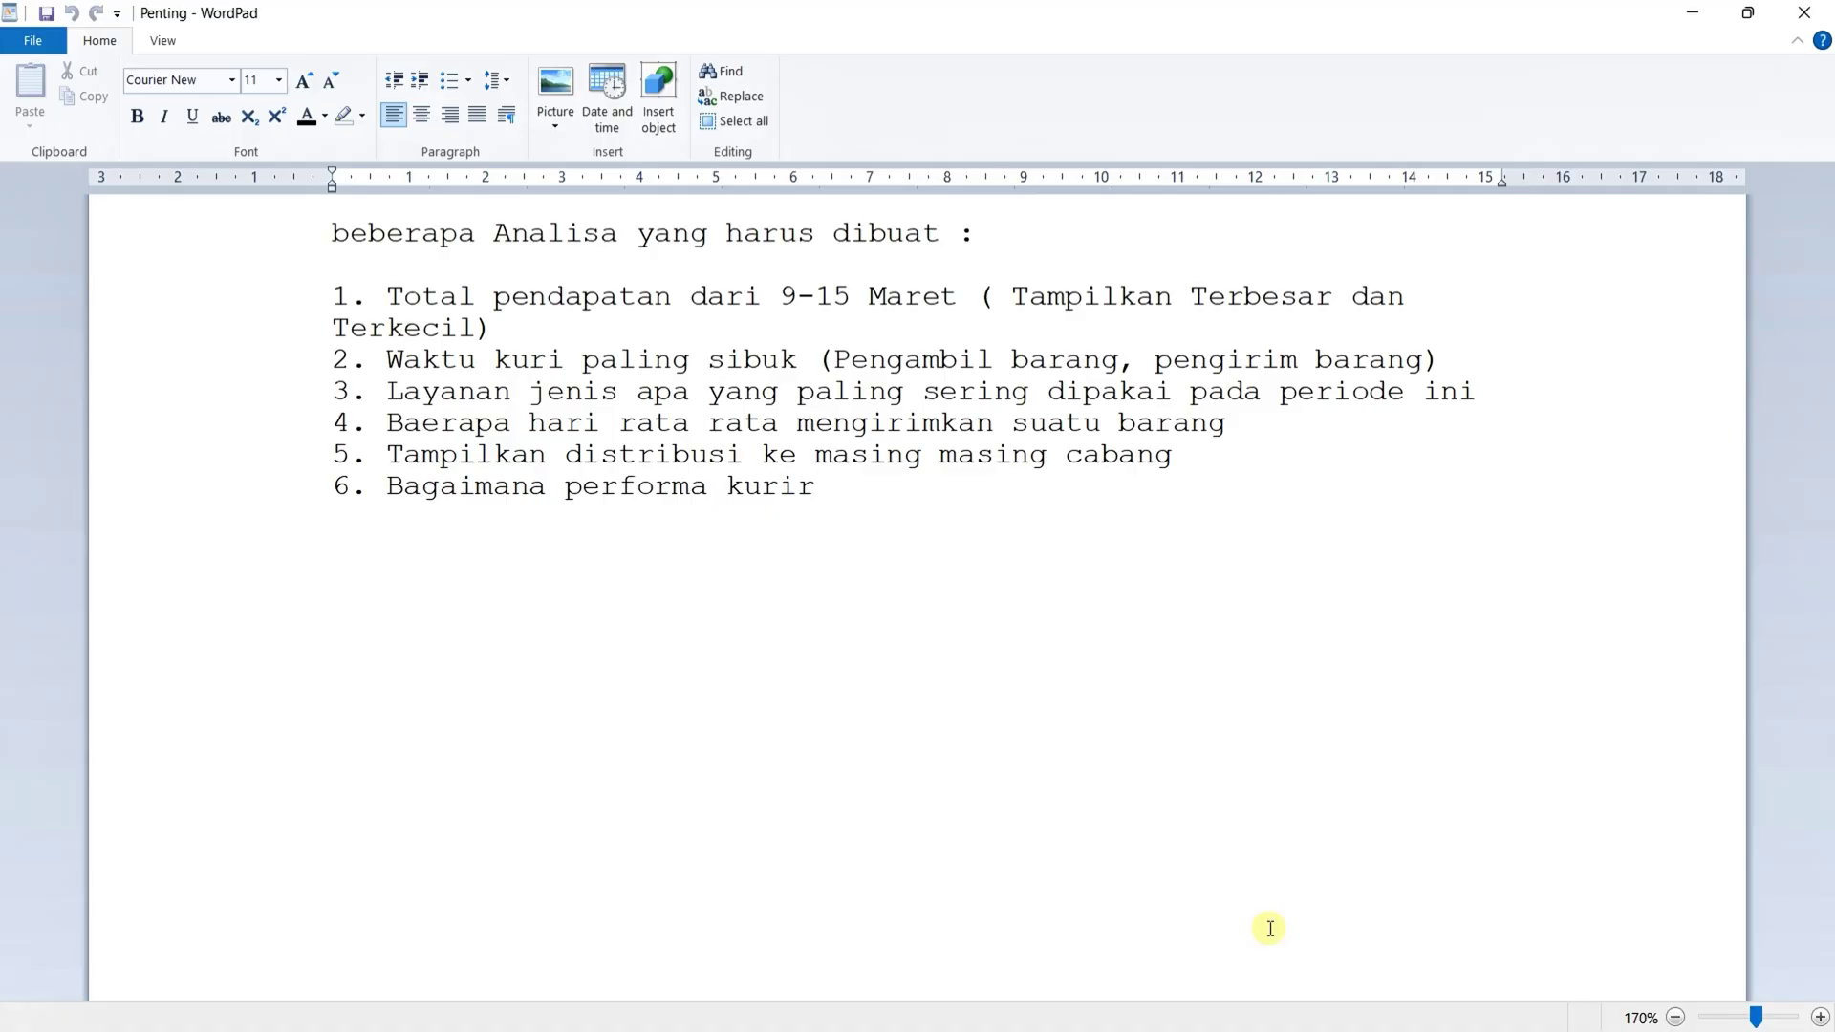
left_click(387, 455)
left_click_drag(387, 455, 1183, 450)
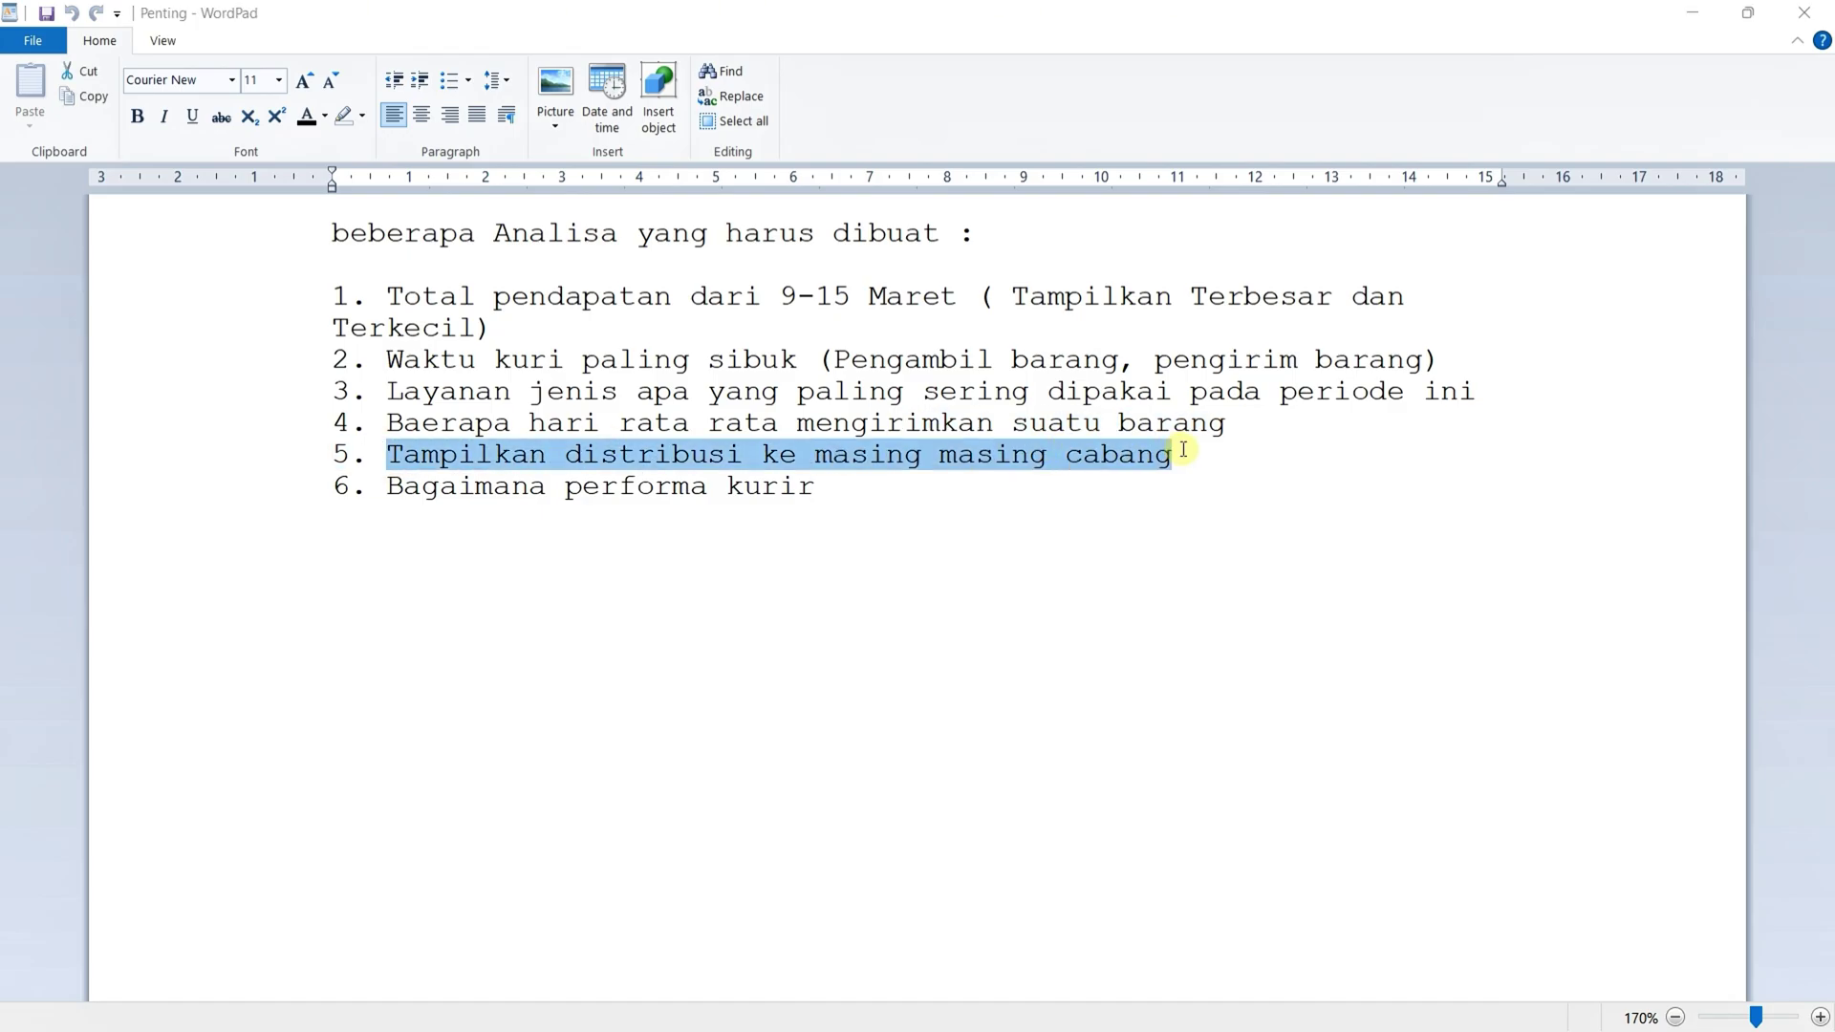
key("alt+Tab")
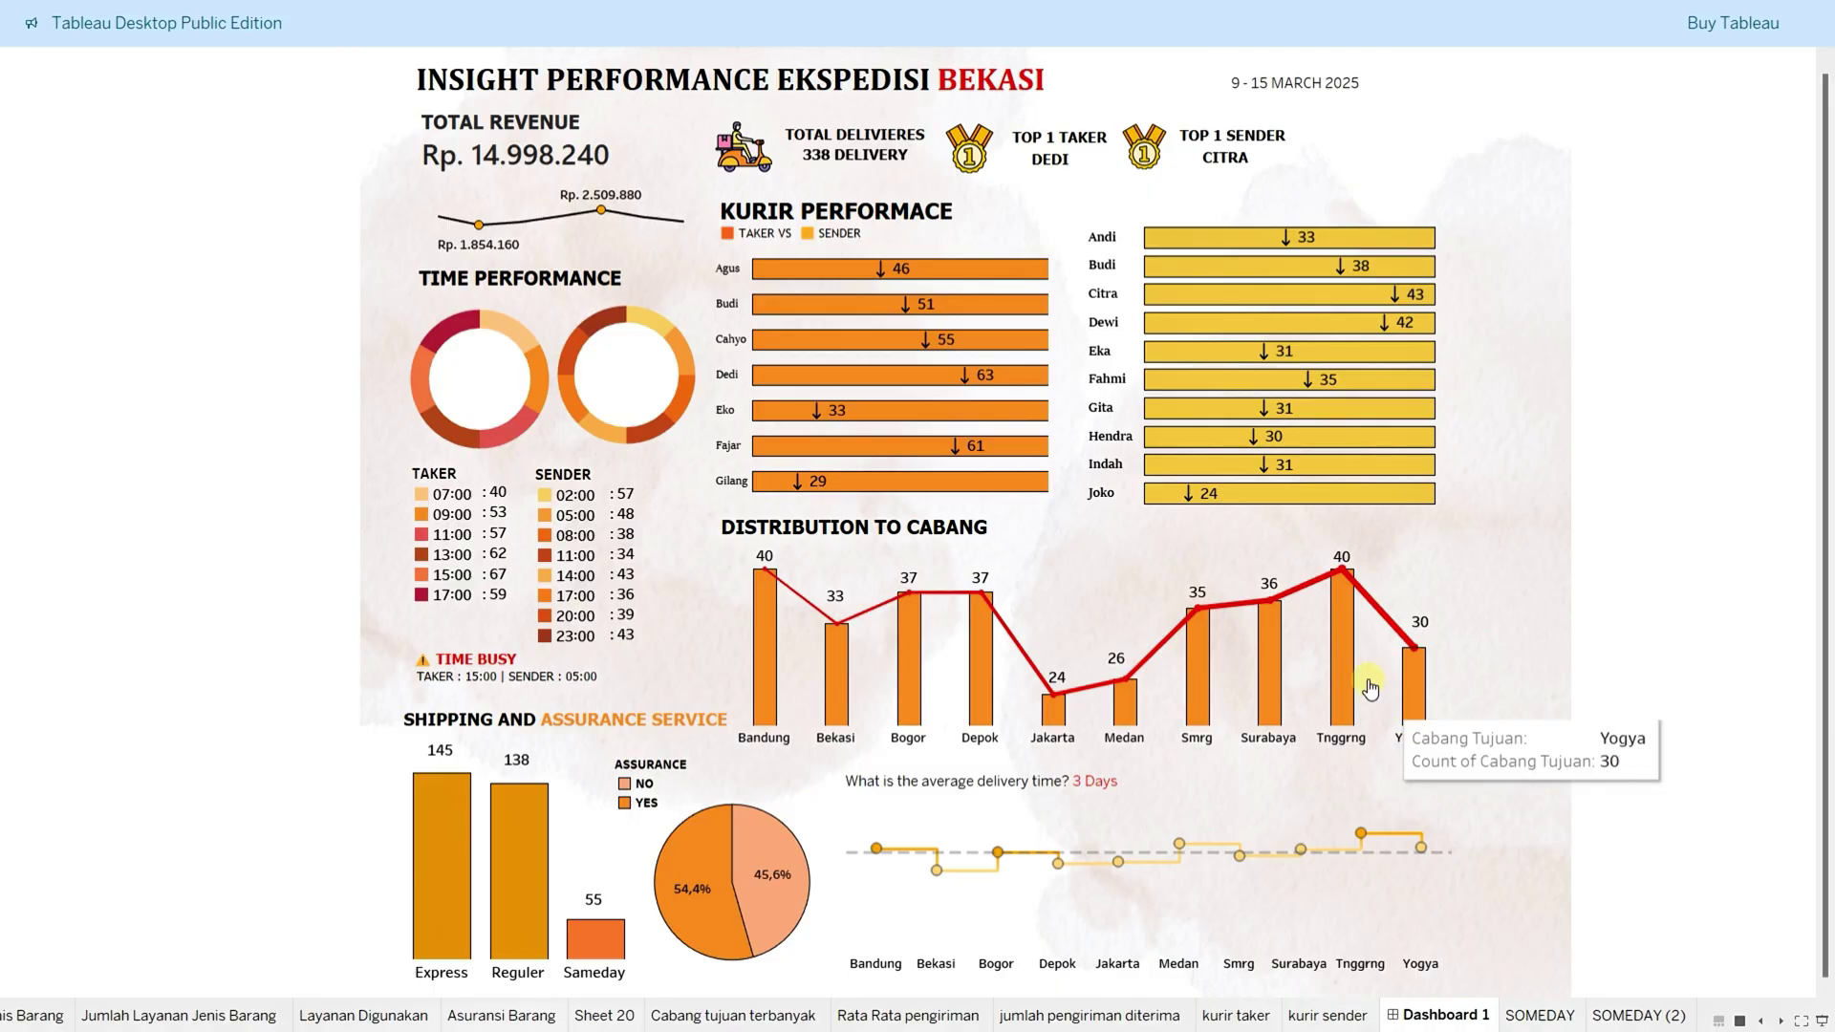
mouse_move(768, 646)
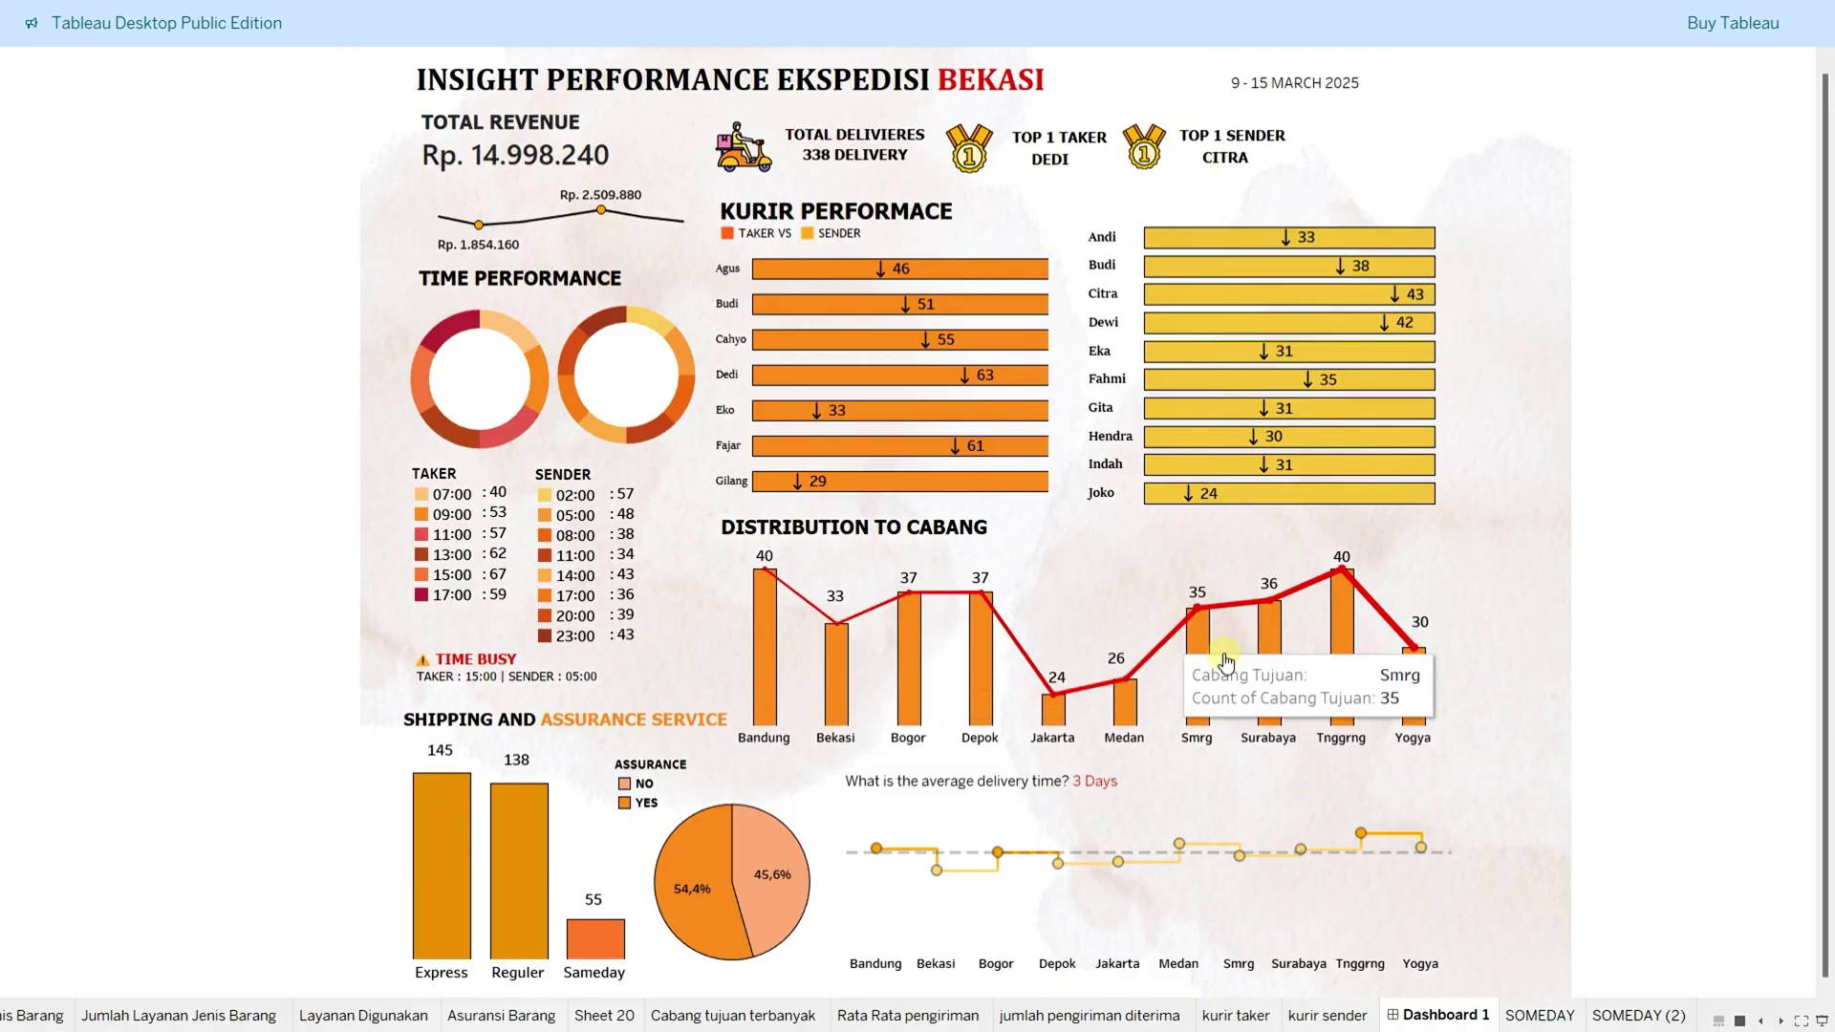
mouse_move(1345, 693)
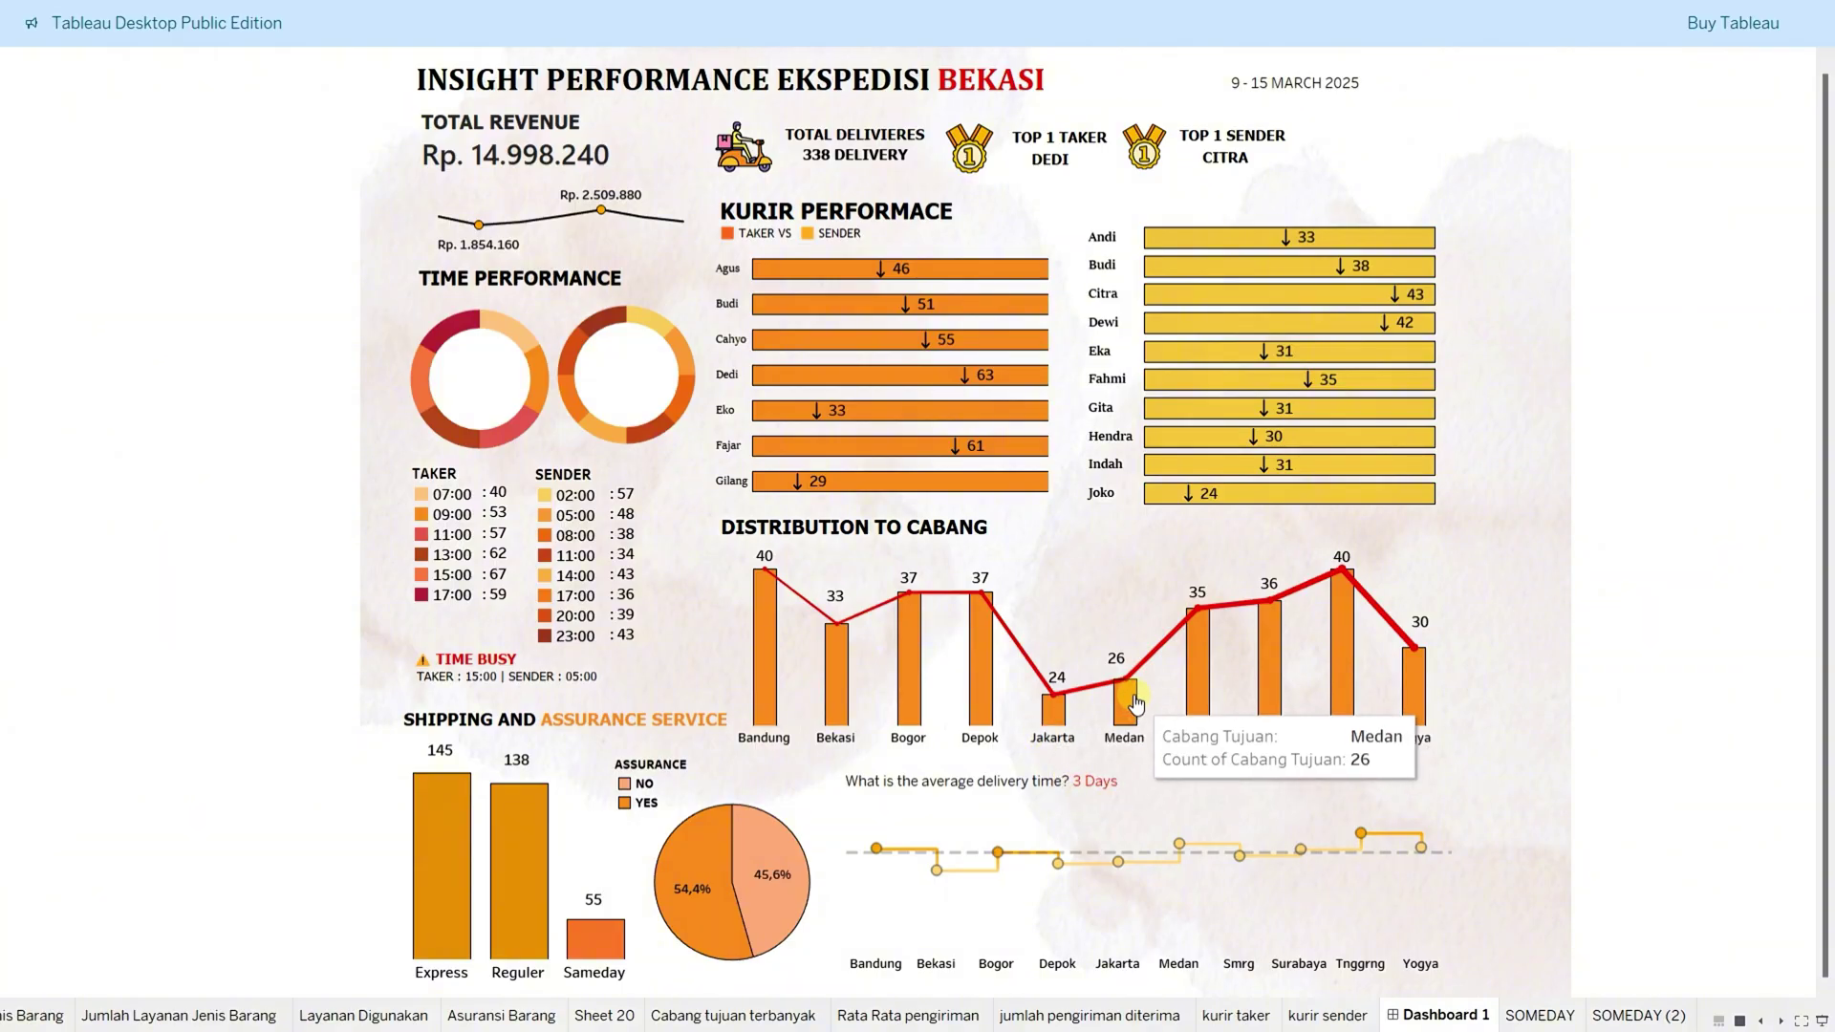
mouse_move(1044, 722)
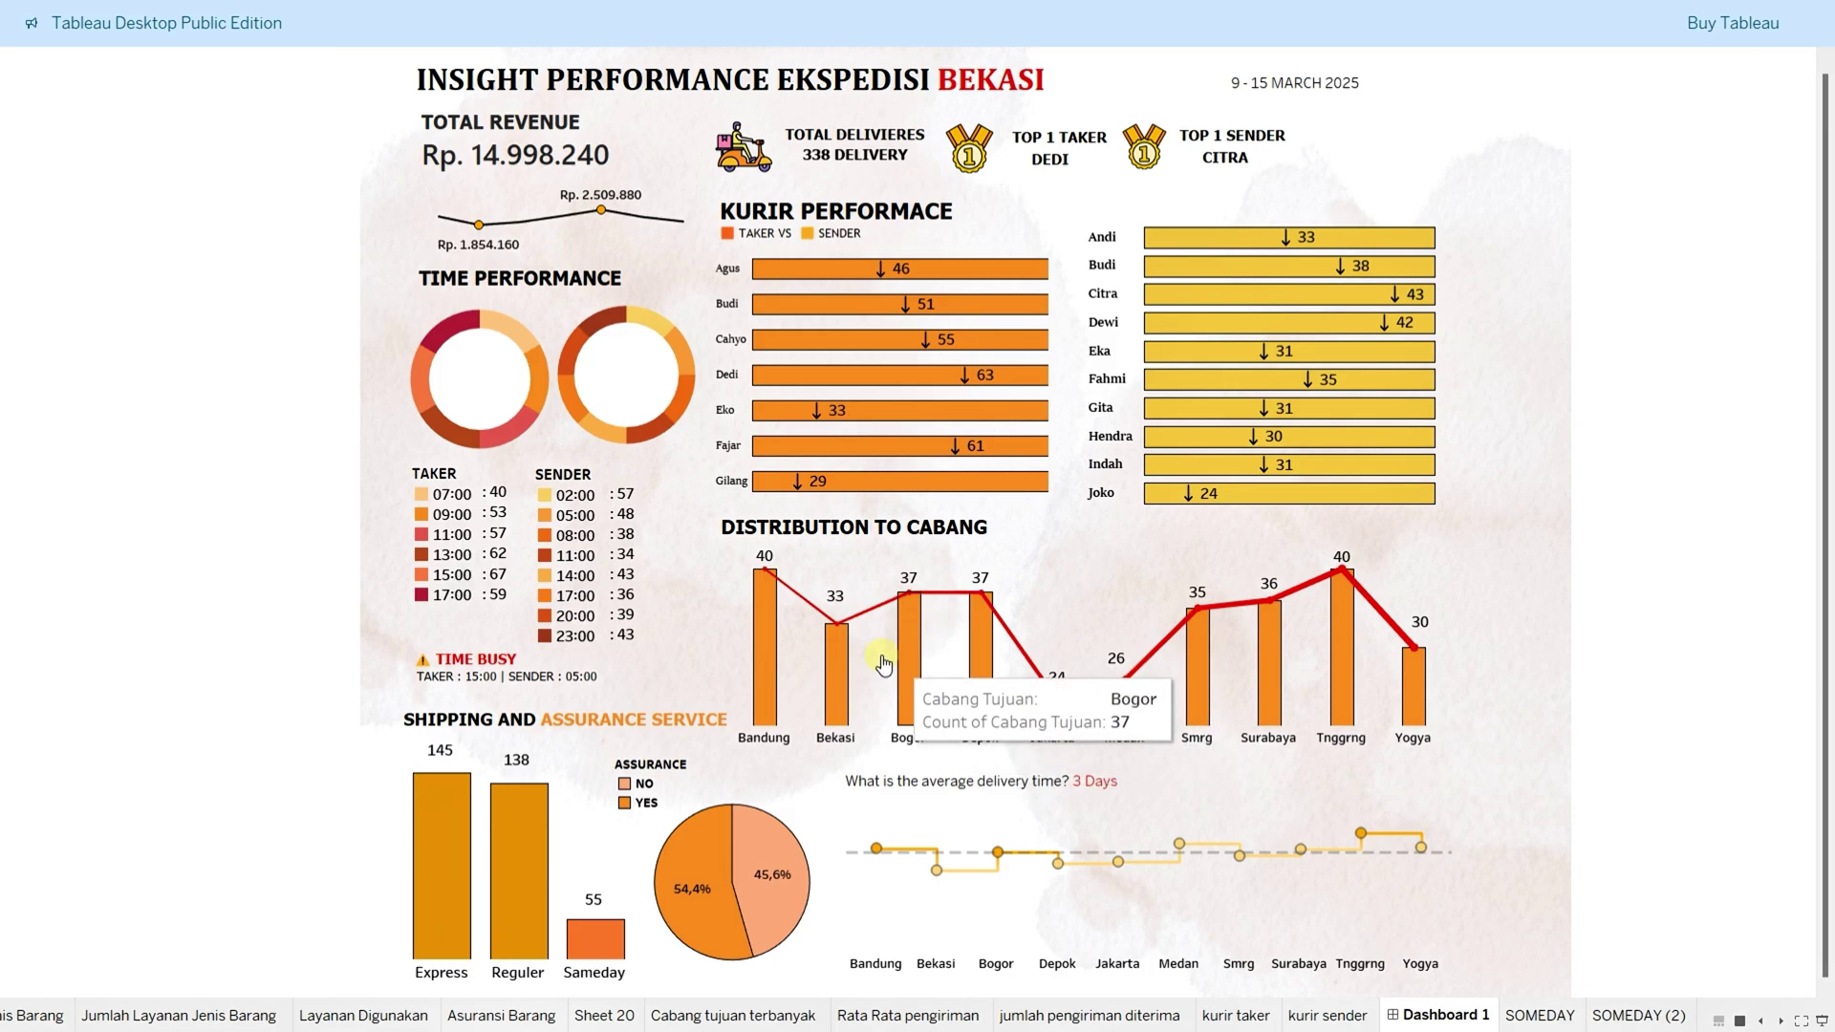
mouse_move(807, 674)
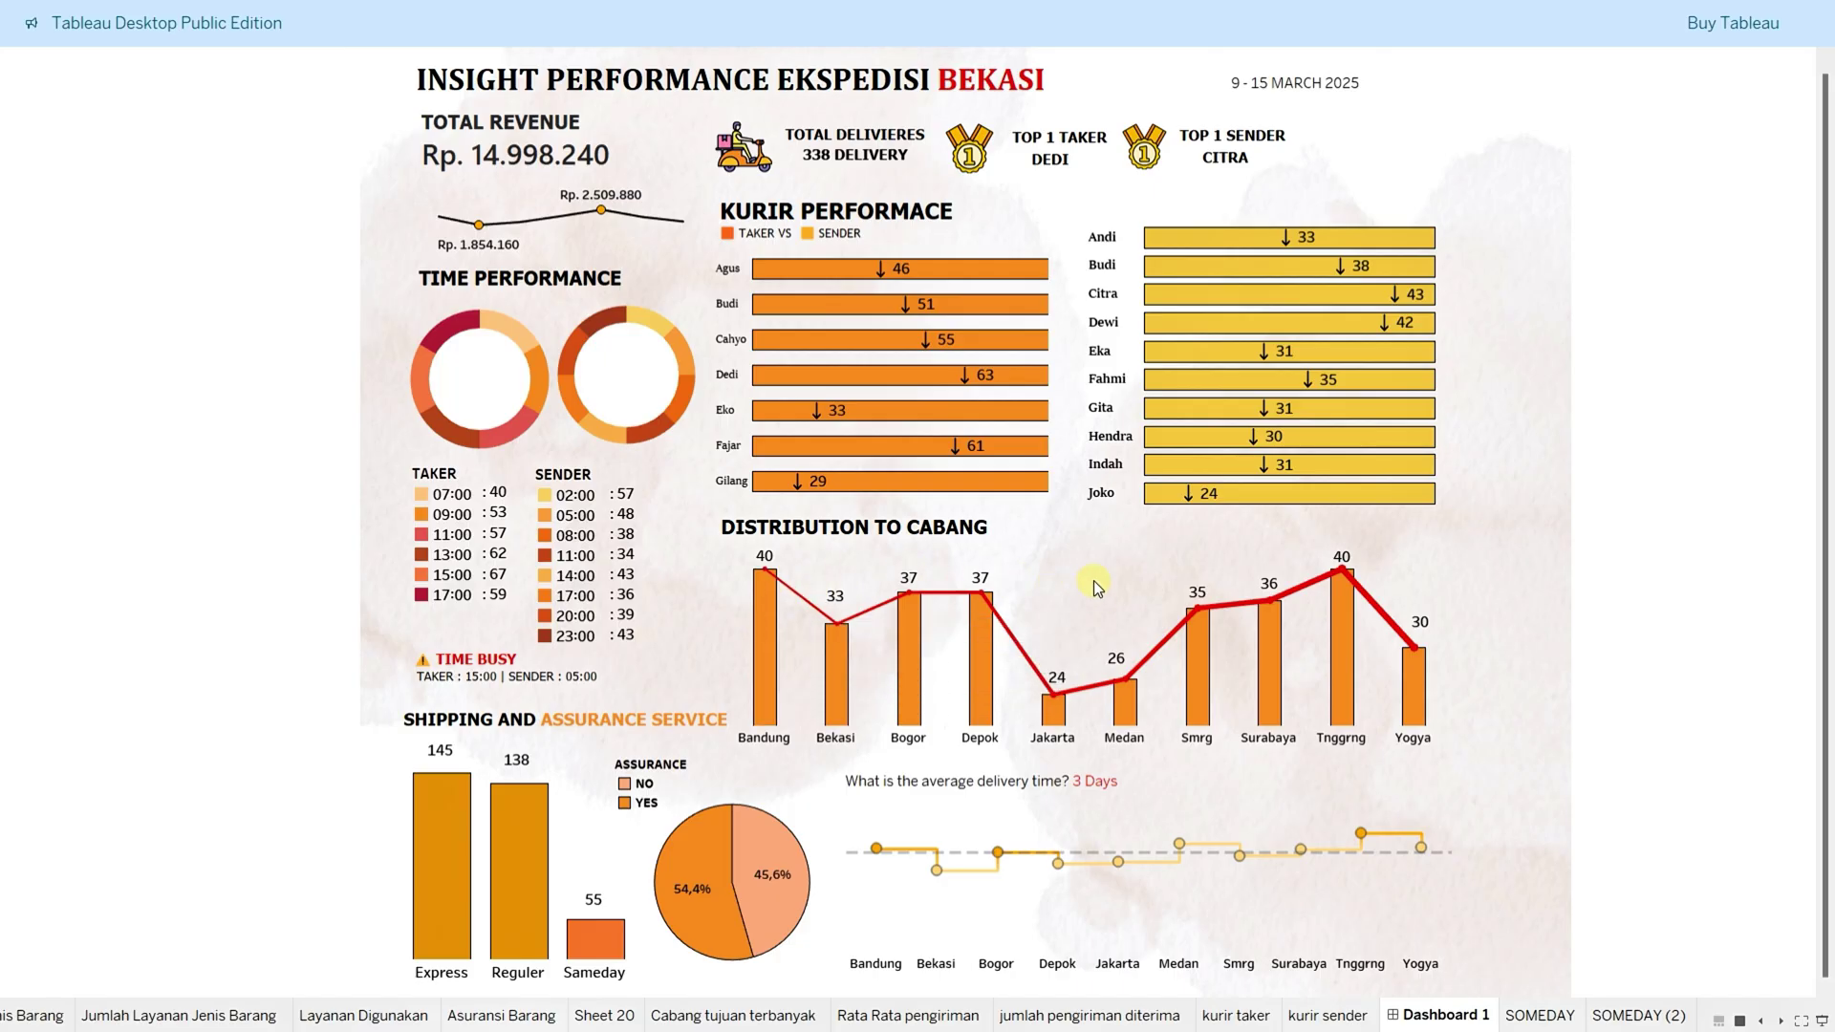
Step: Highlight the courier performance requirement in the WordPad notes and inspect the taker and sender bars on the Tableau dashboard
key("alt+Tab")
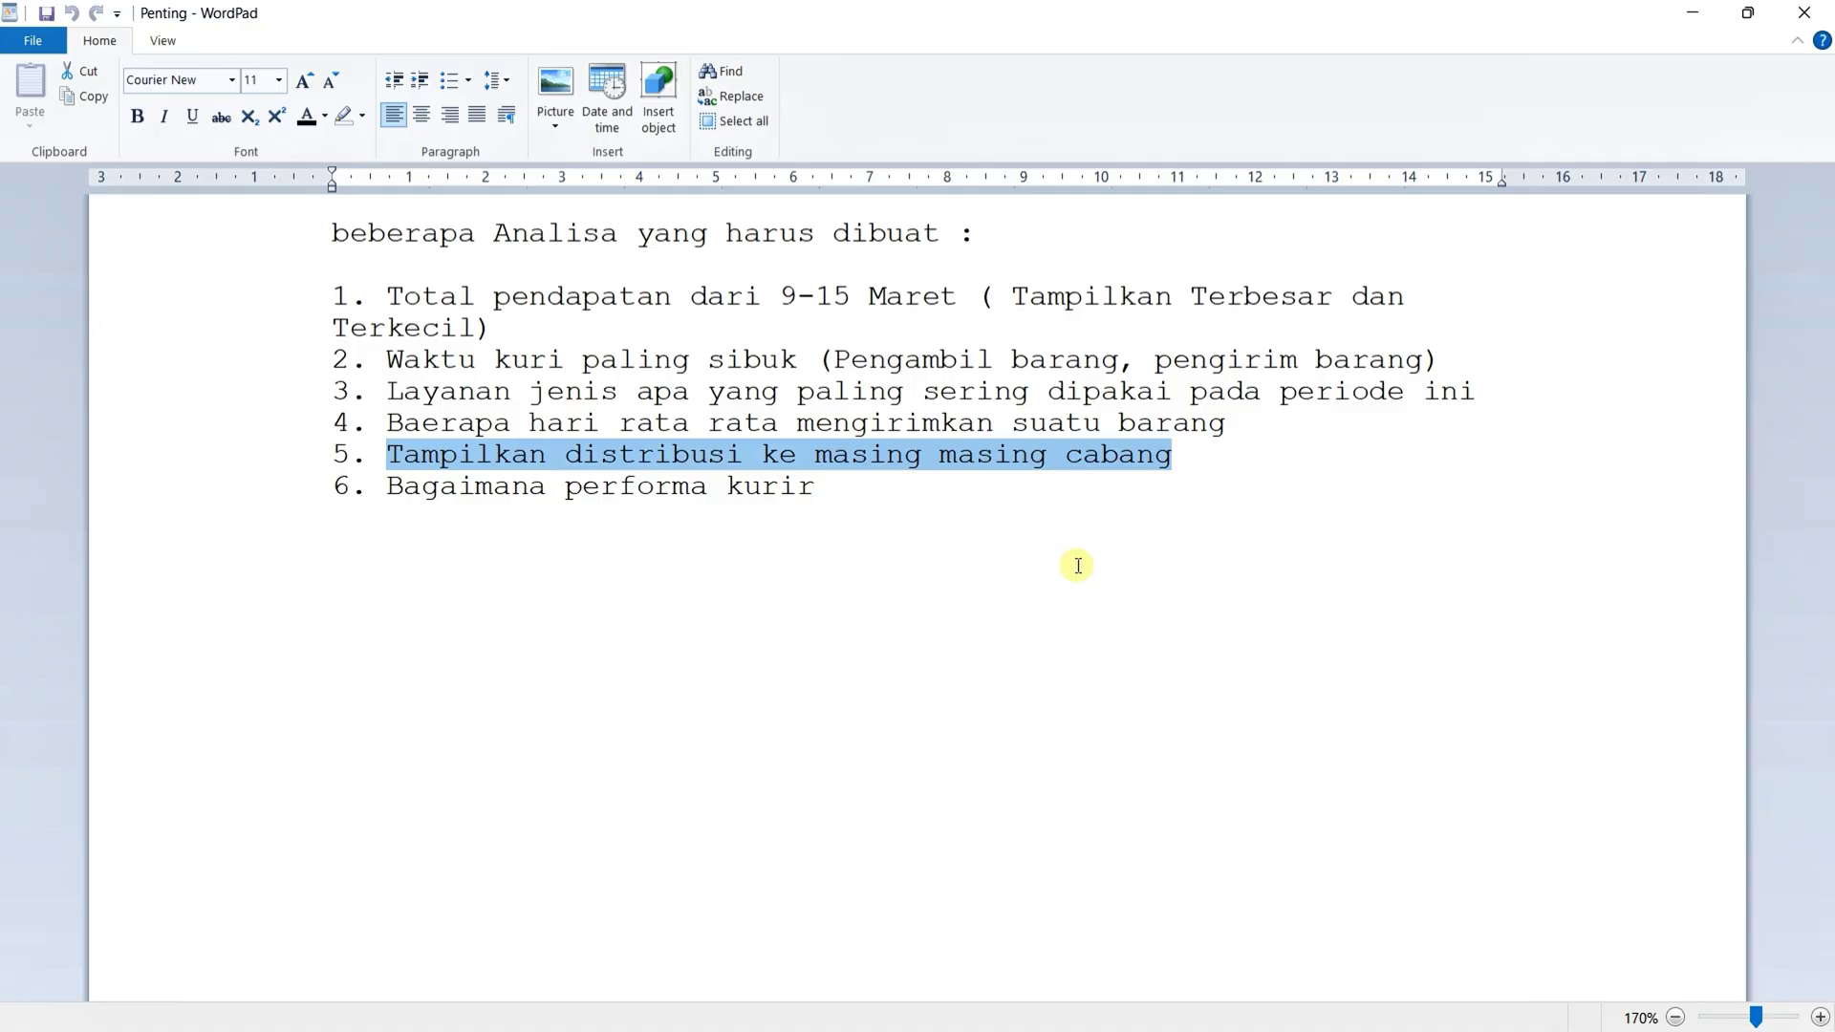
left_click_drag(829, 485, 447, 485)
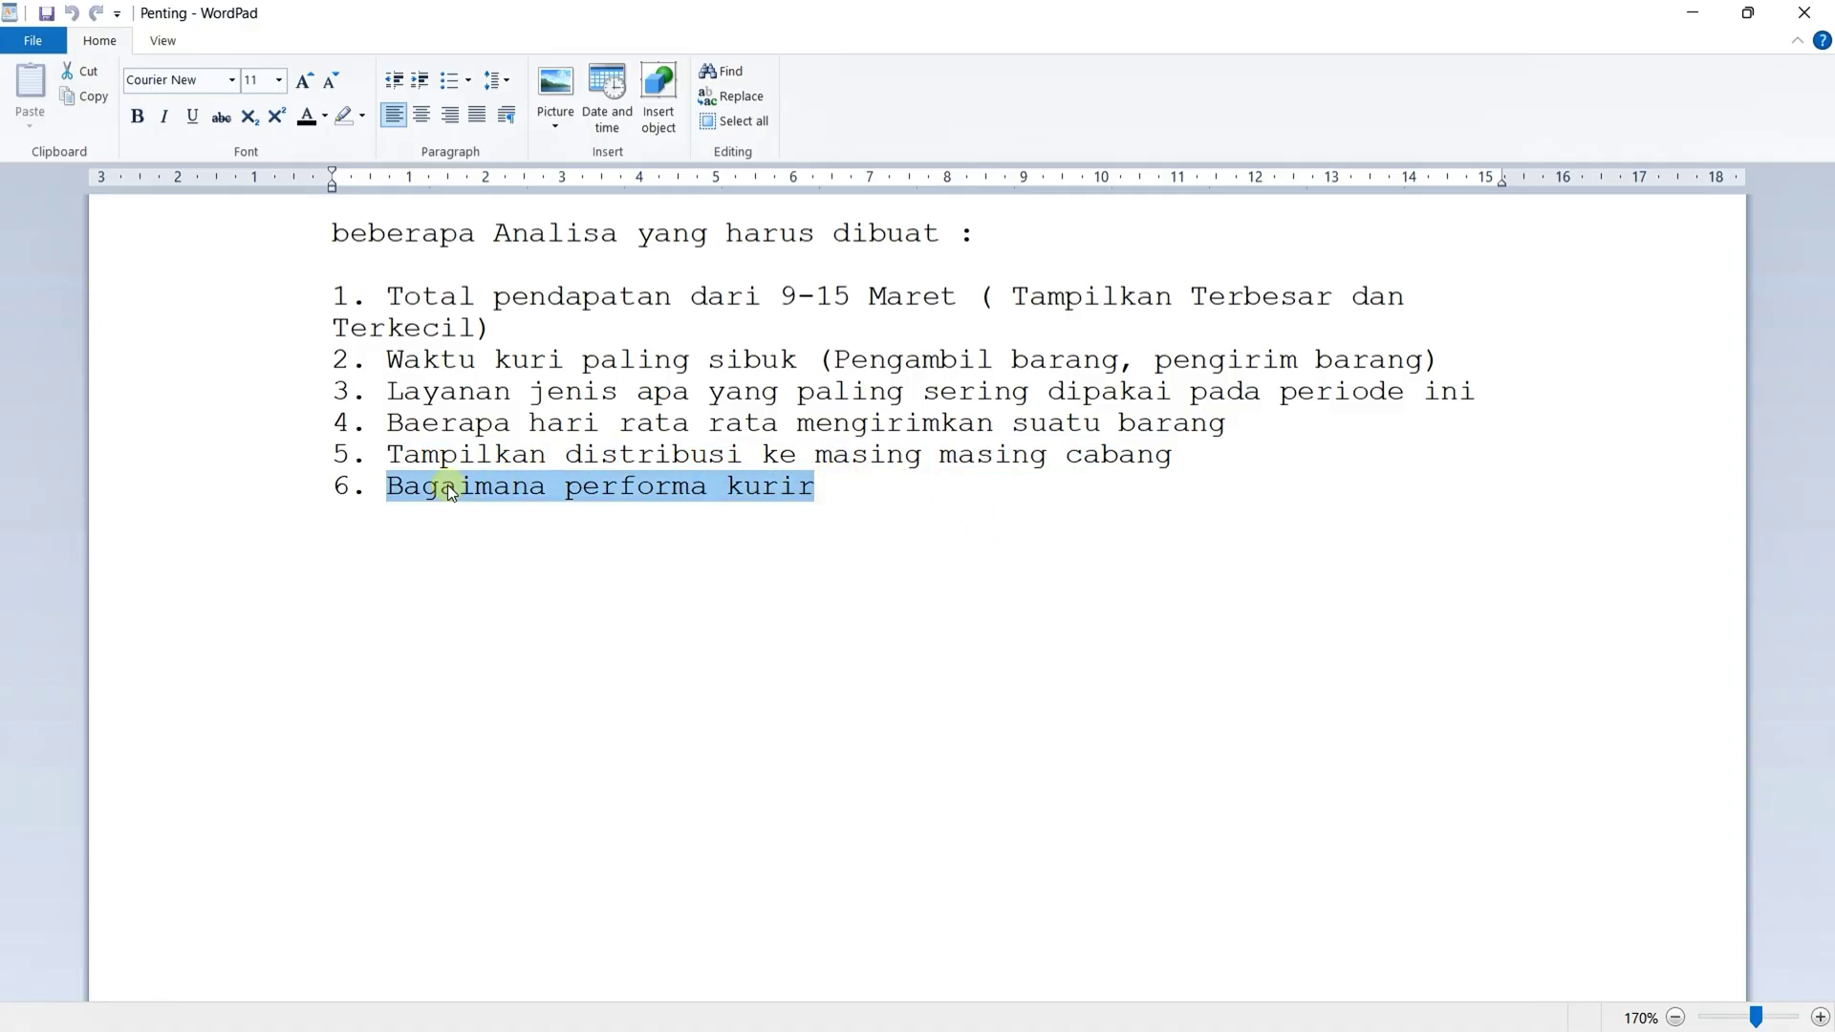
key("alt+Tab")
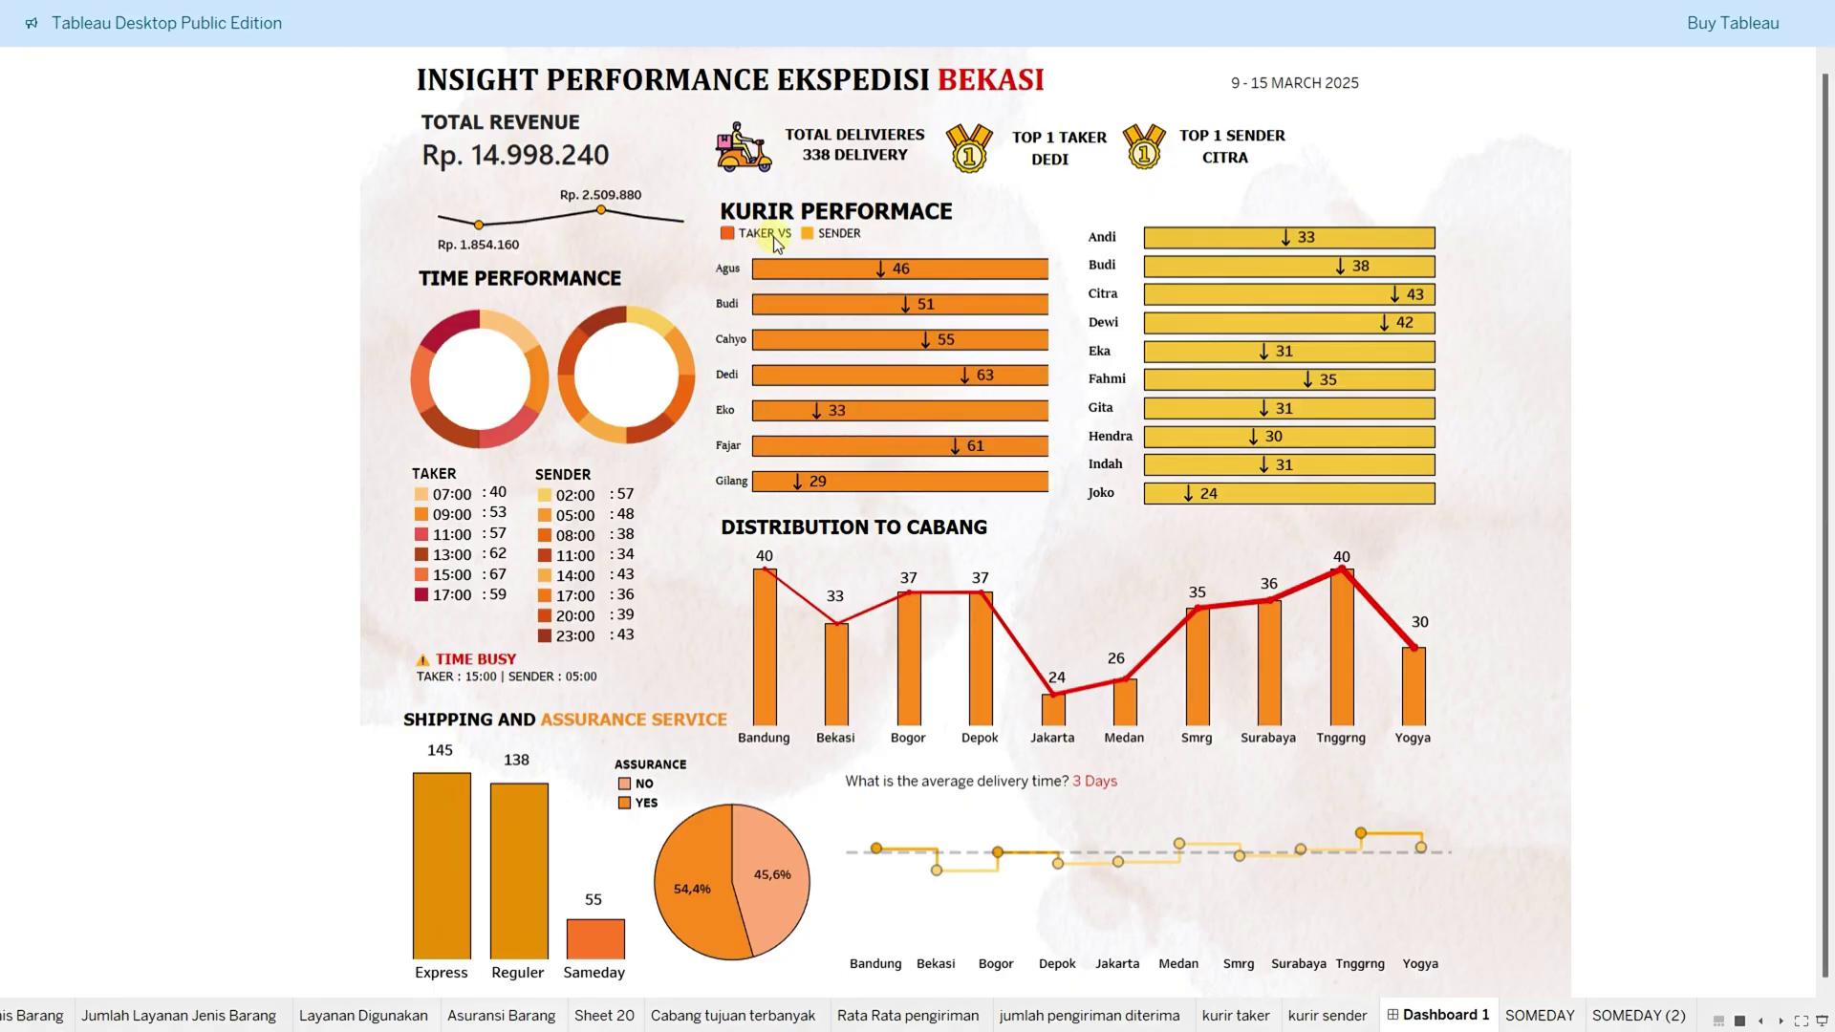
mouse_move(813, 417)
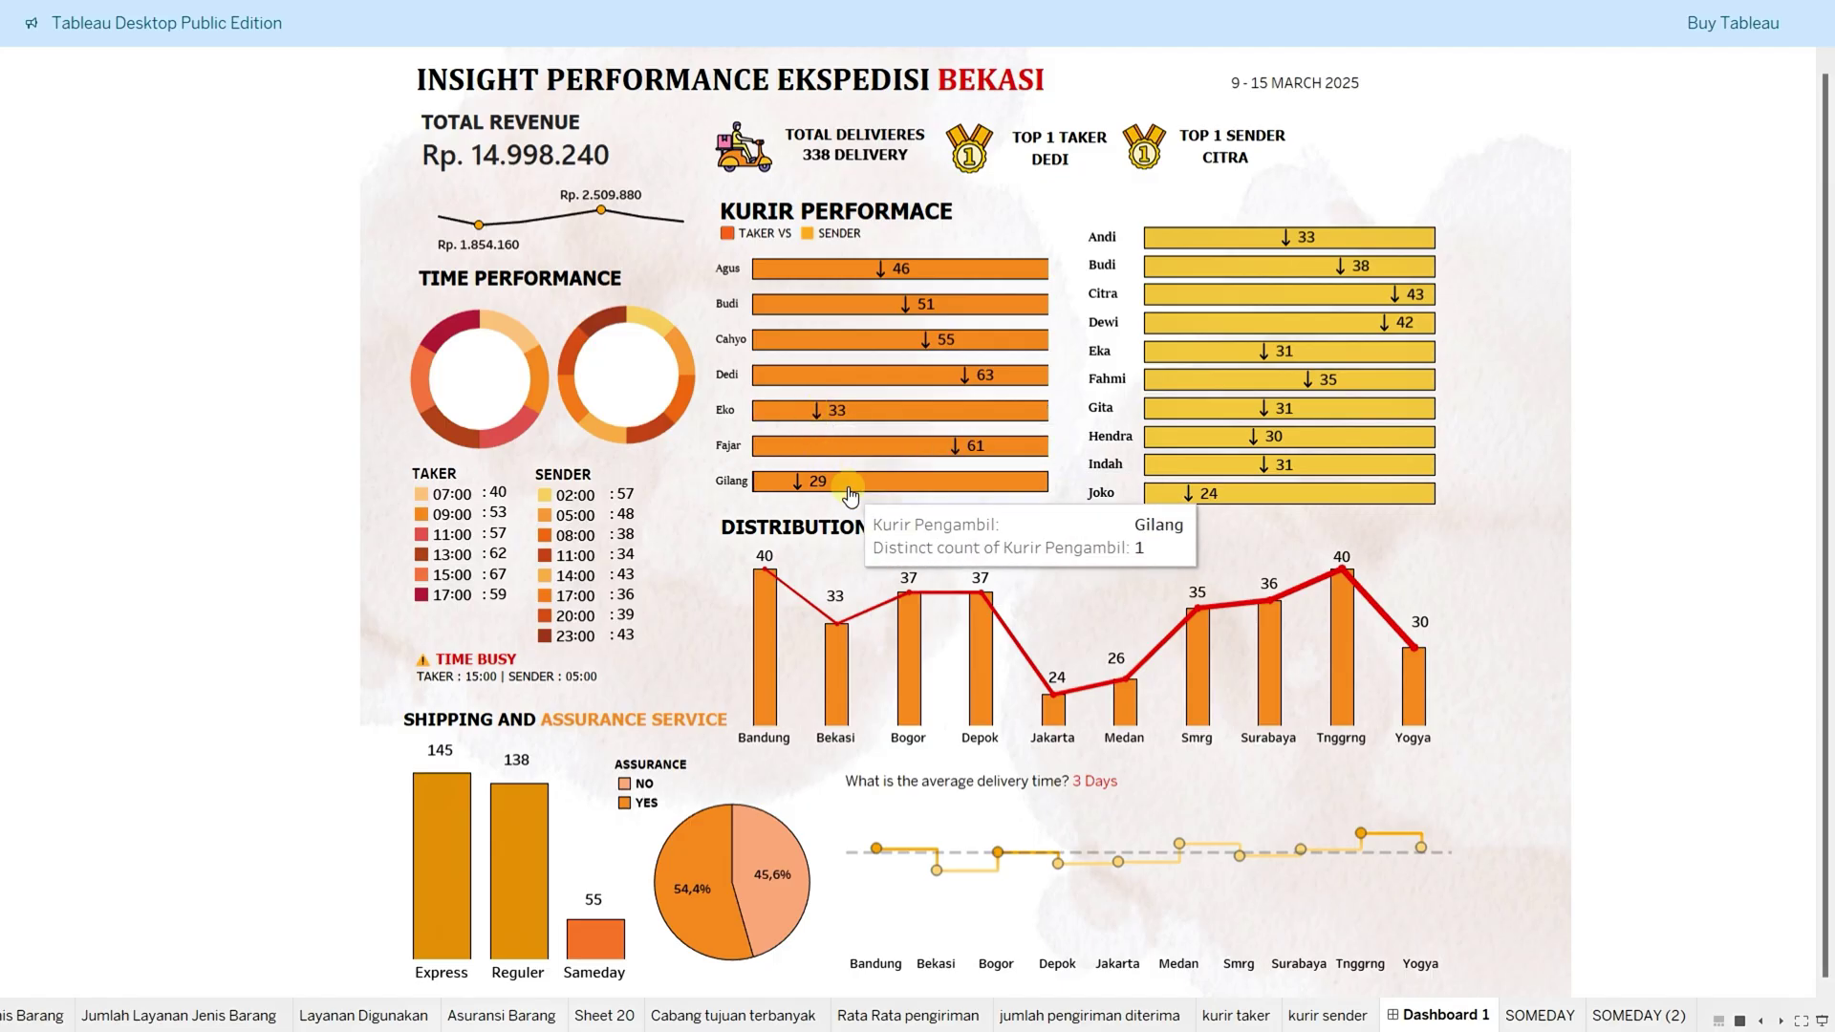
mouse_move(839, 281)
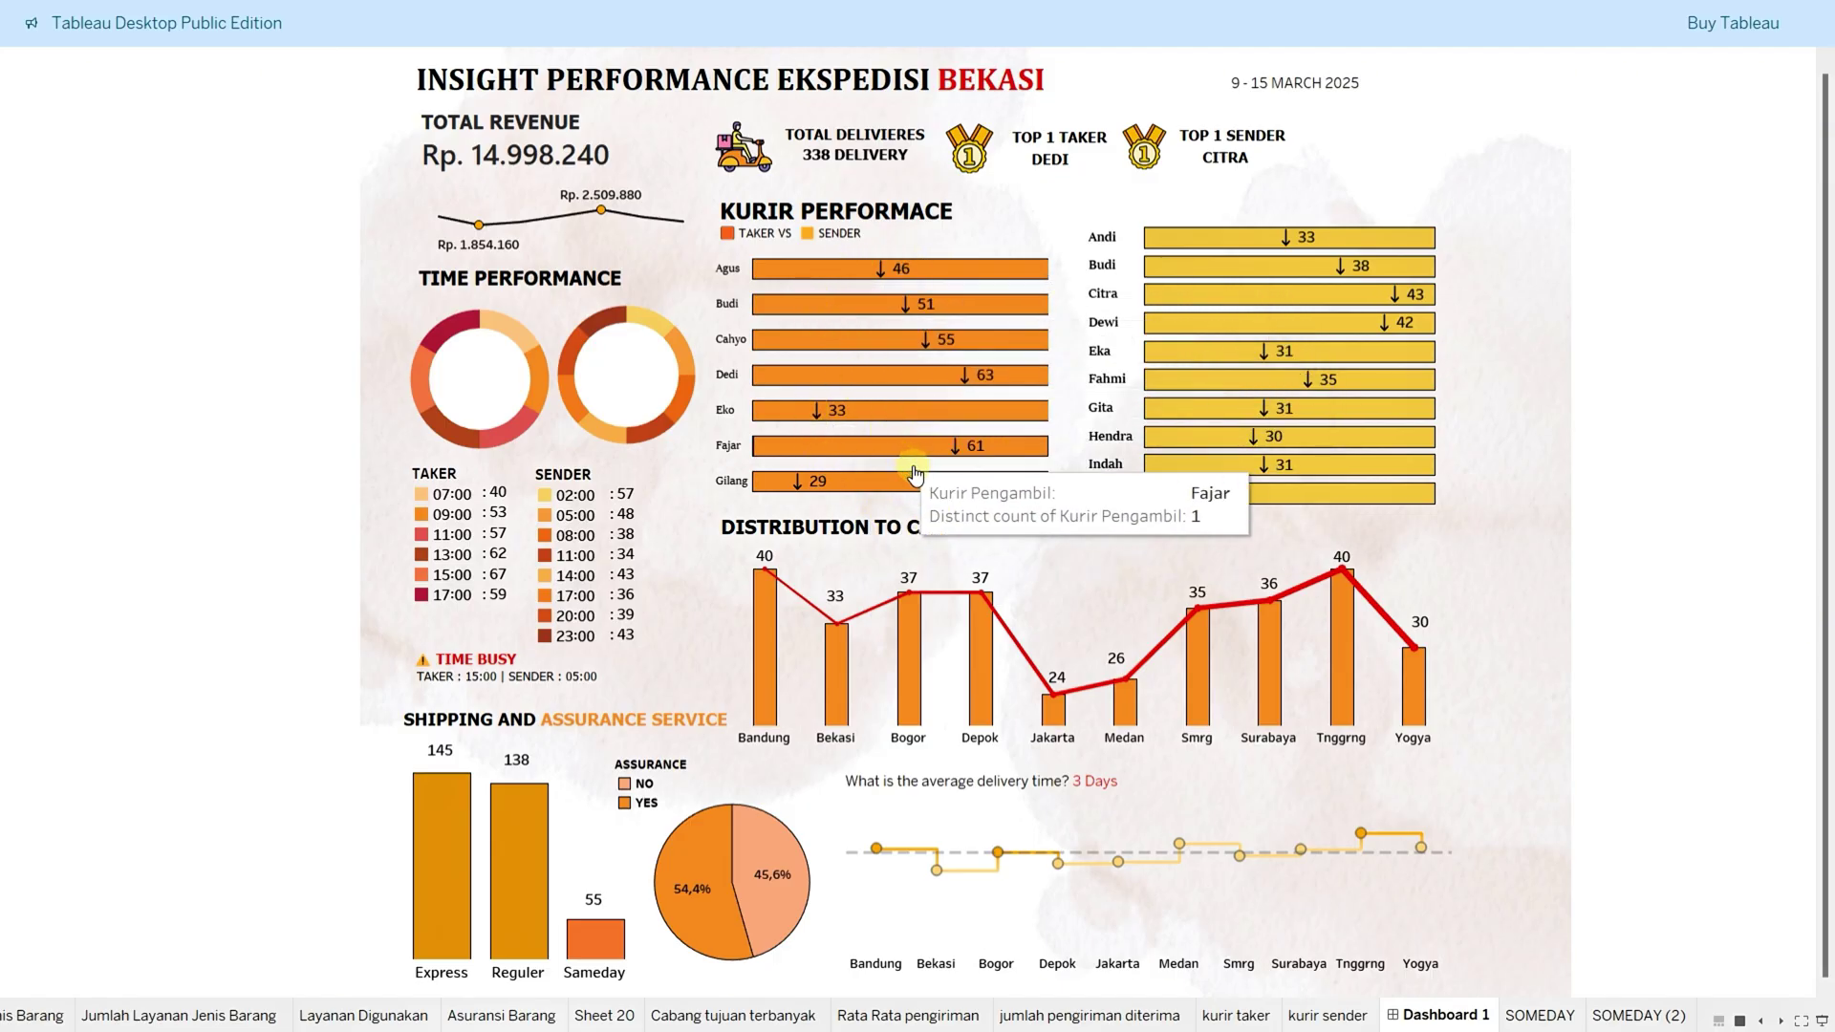
mouse_move(980, 377)
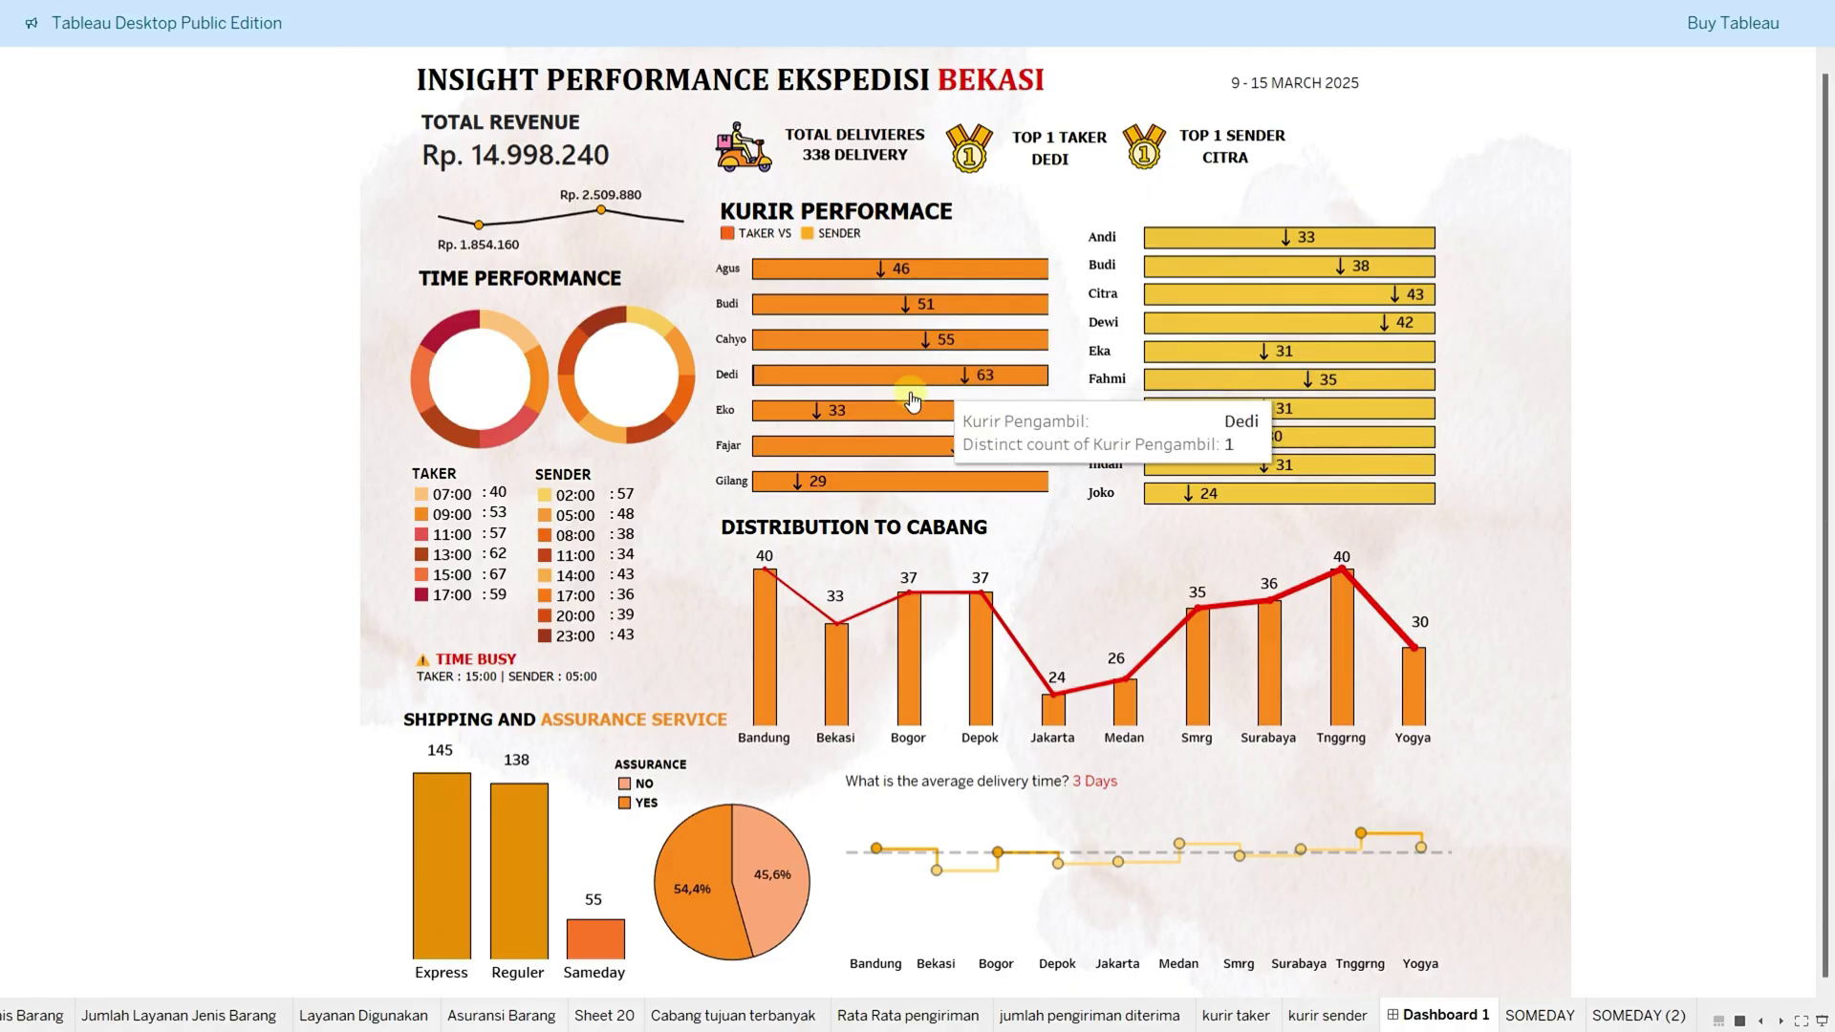
mouse_move(811, 486)
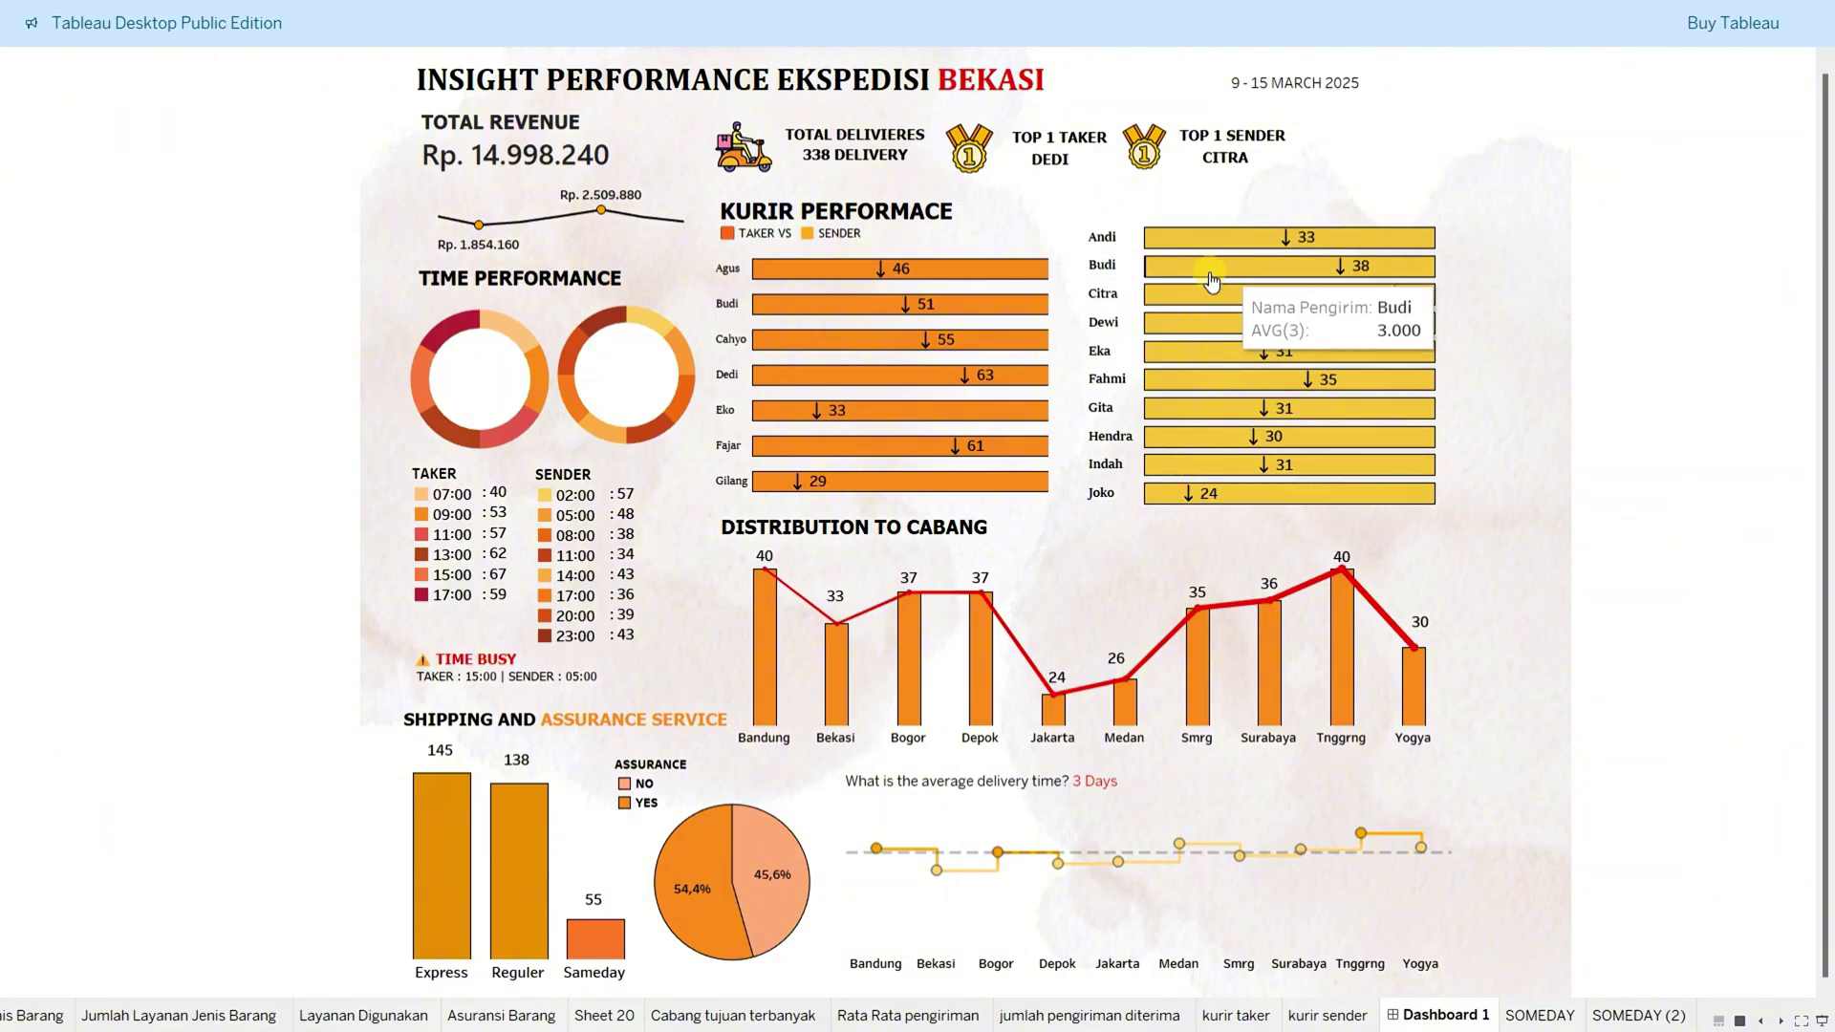
mouse_move(1242, 331)
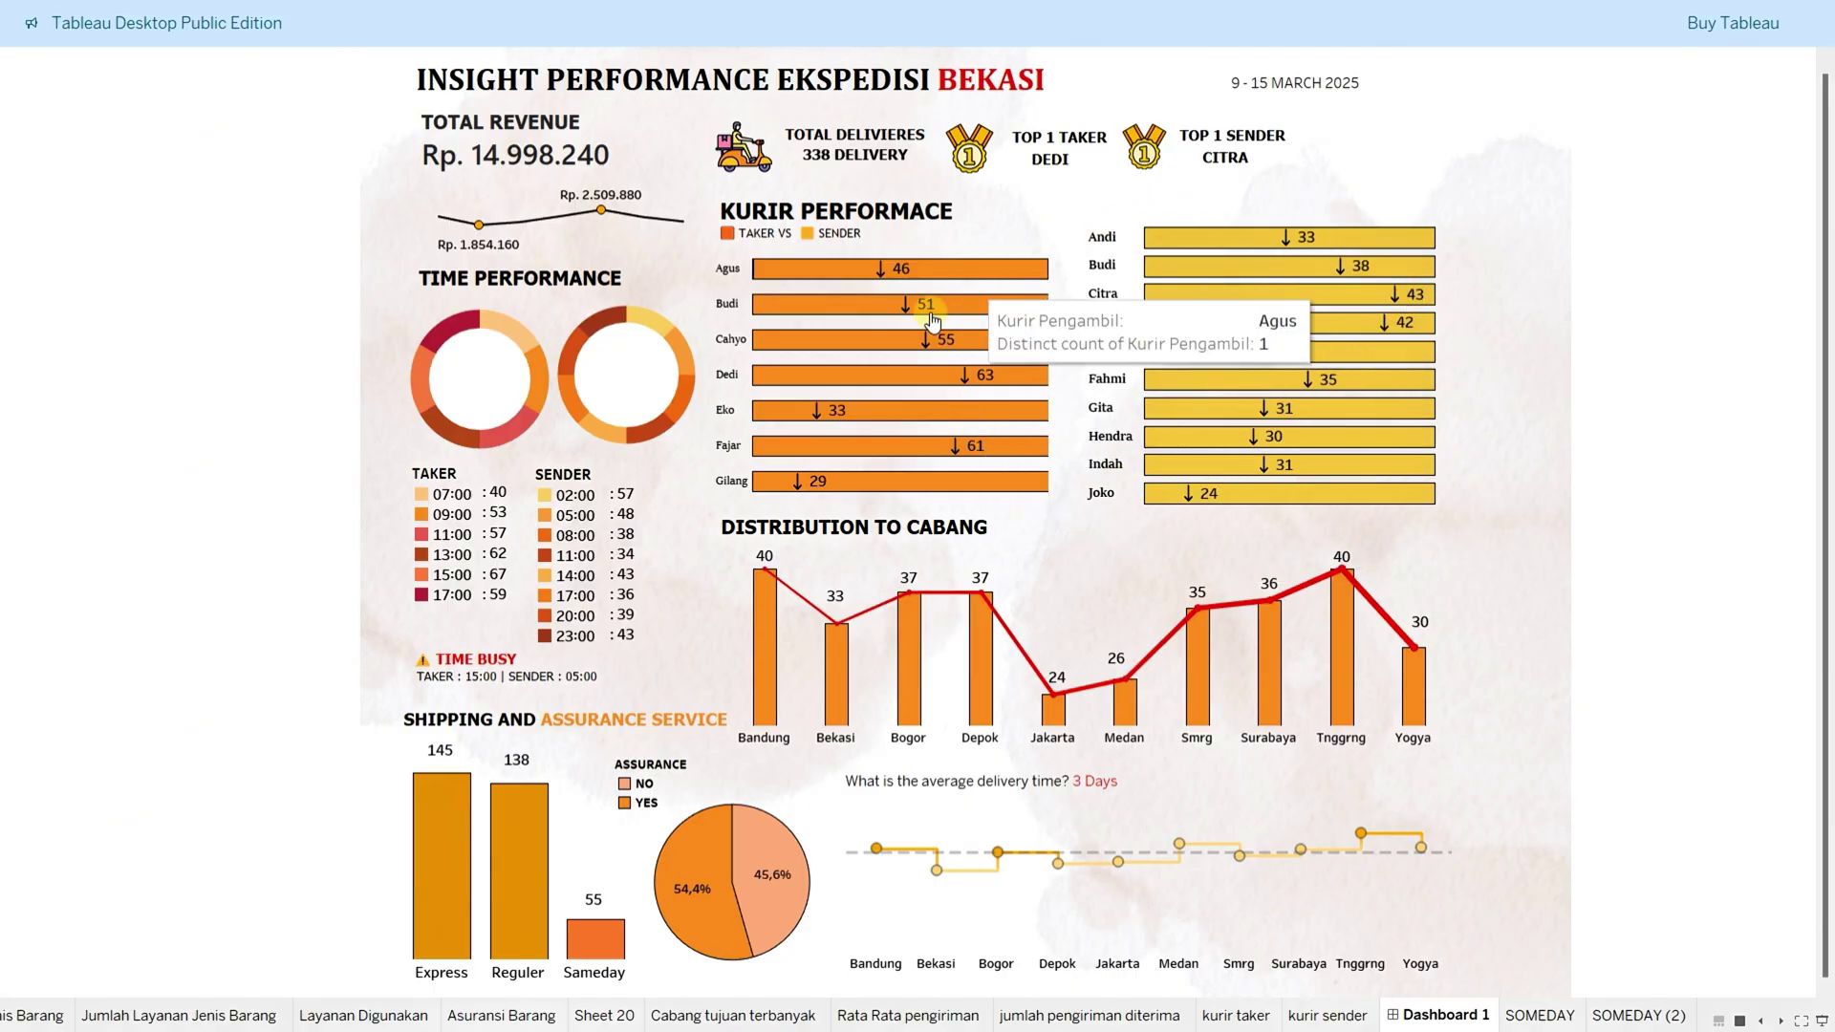
Step: Recheck the requirements list in WordPad and review the date range and delivery summary heading the Tableau dashboard
key("alt+Tab")
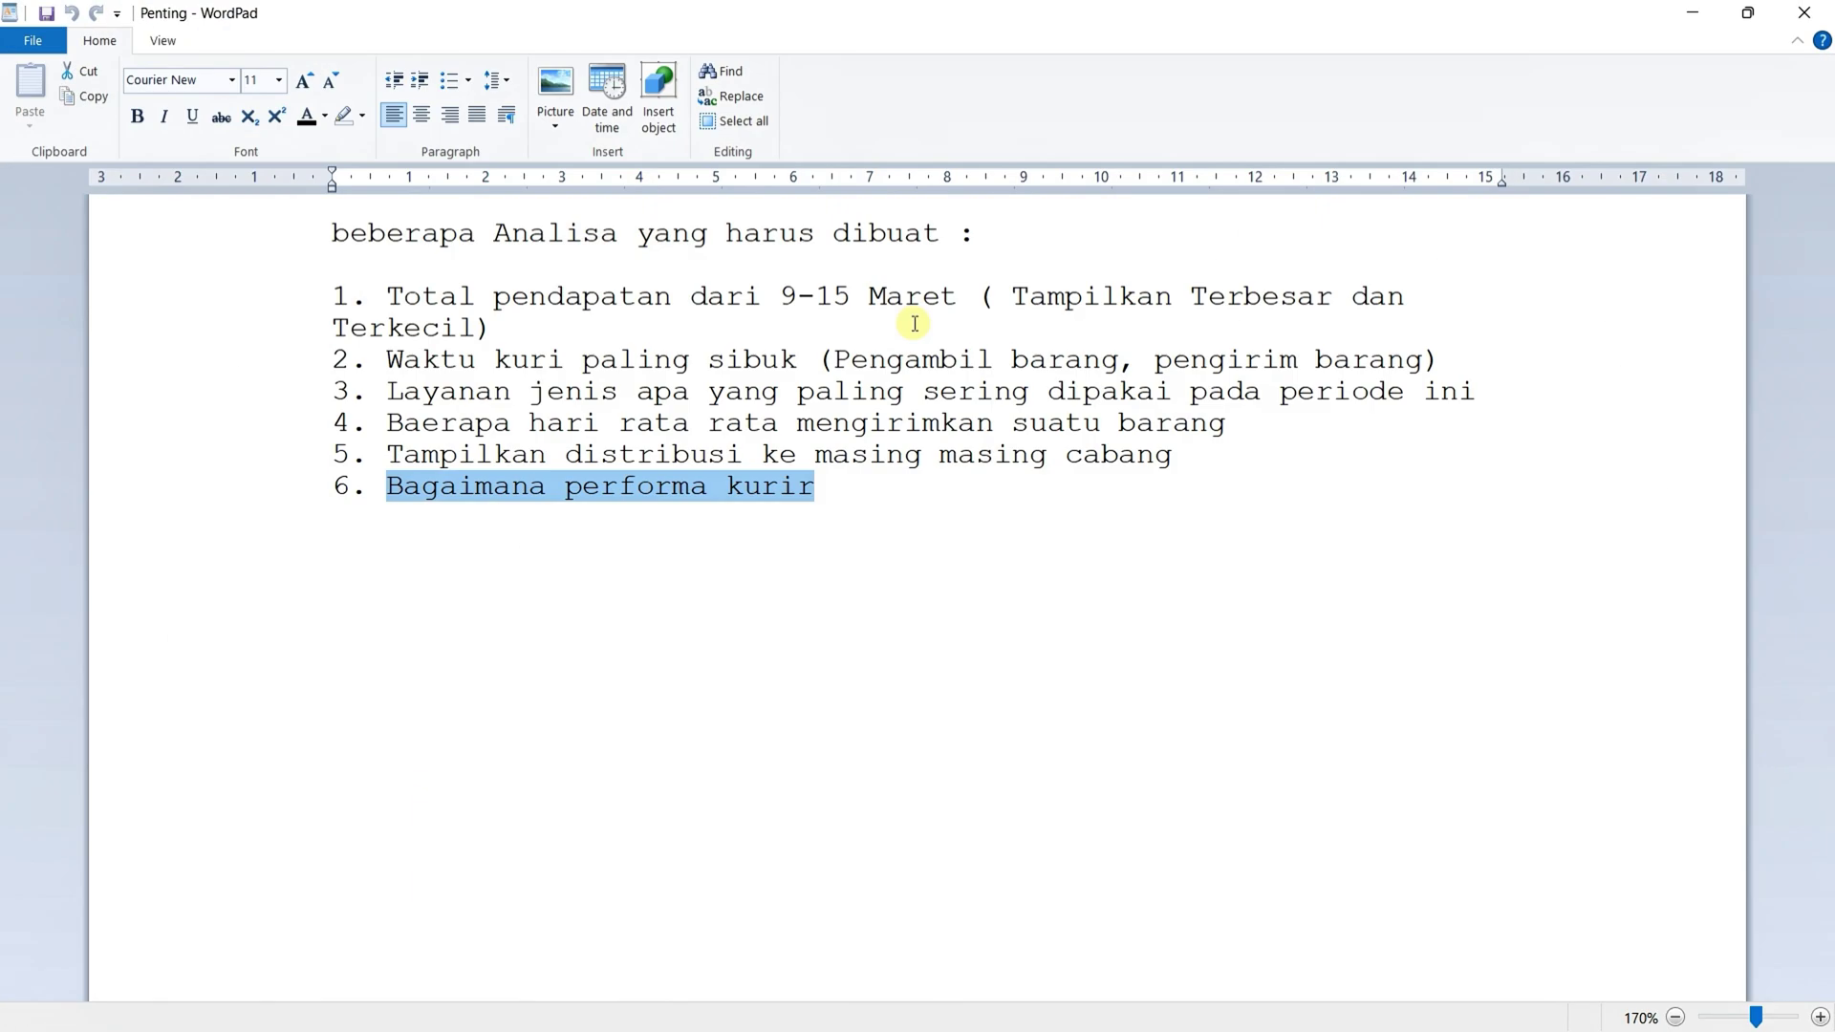
key("alt+Tab")
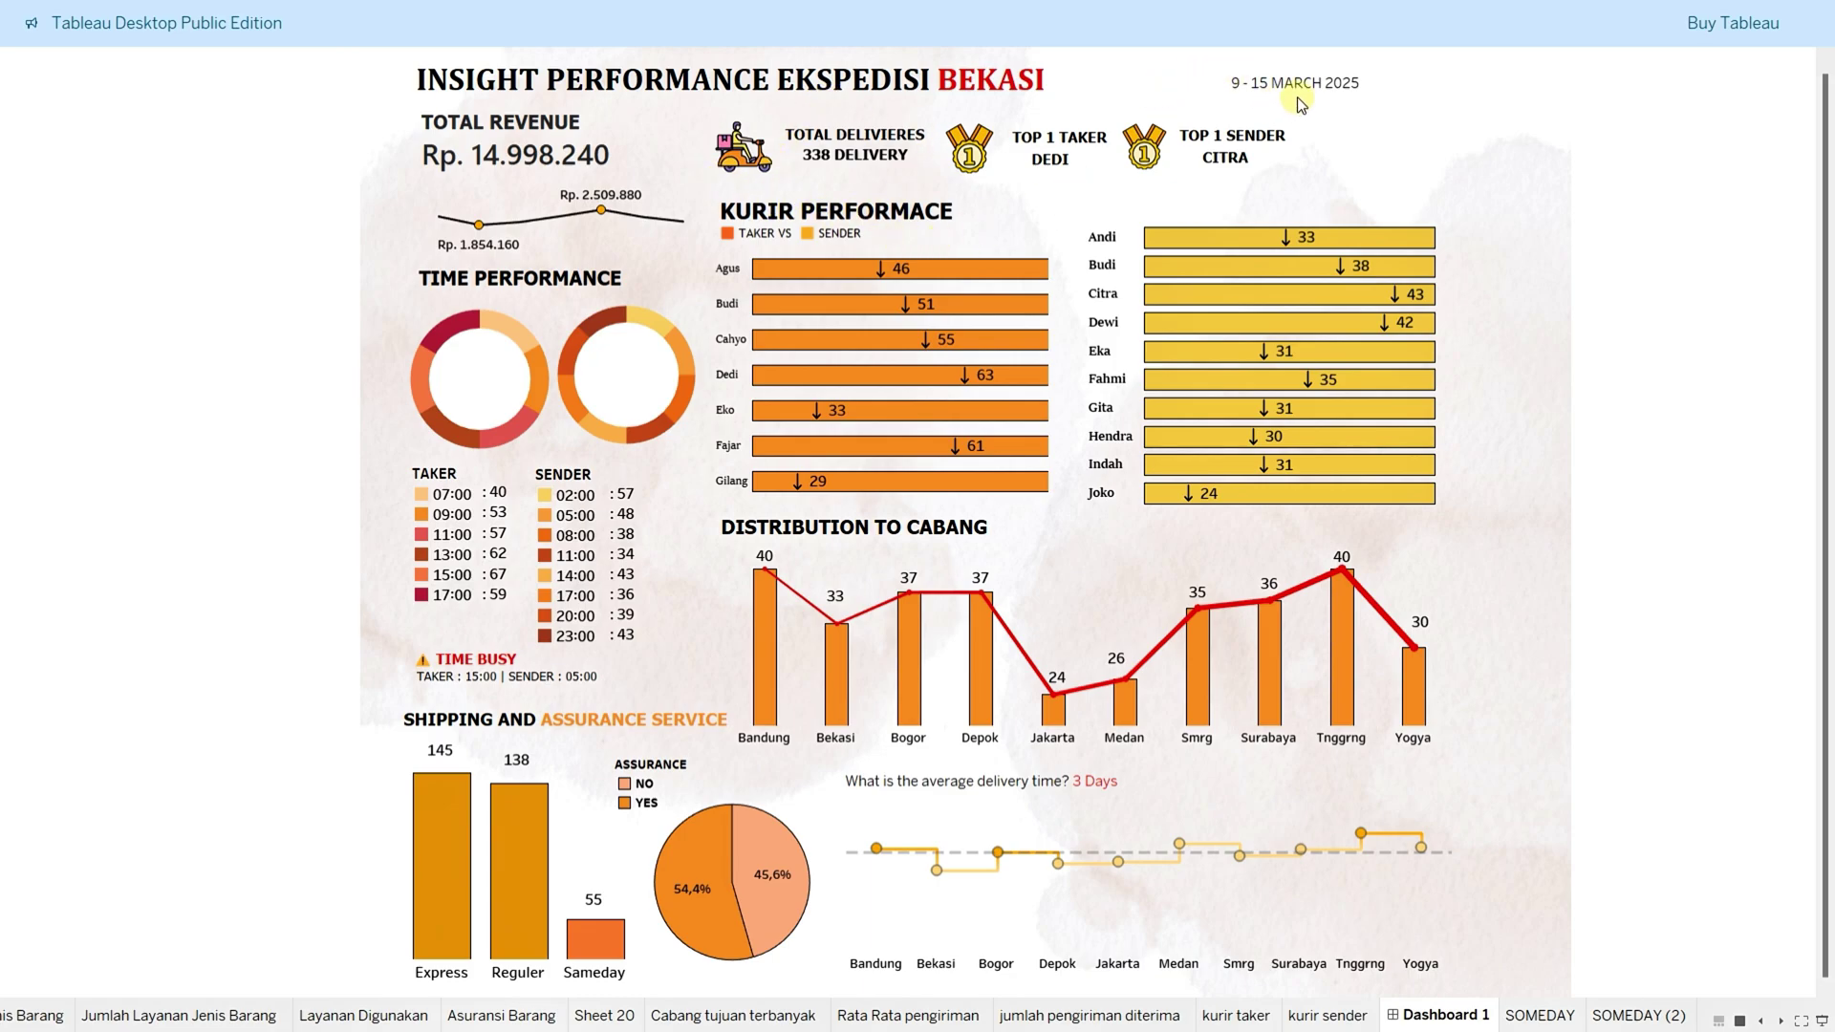
mouse_move(858, 164)
Step: Switch to the dataset_ekspedisi_bekasi_enhanced workbook in Excel, look through its rows and columns, and return to the Tableau dashboard
key("alt+Tab")
key("Tab")
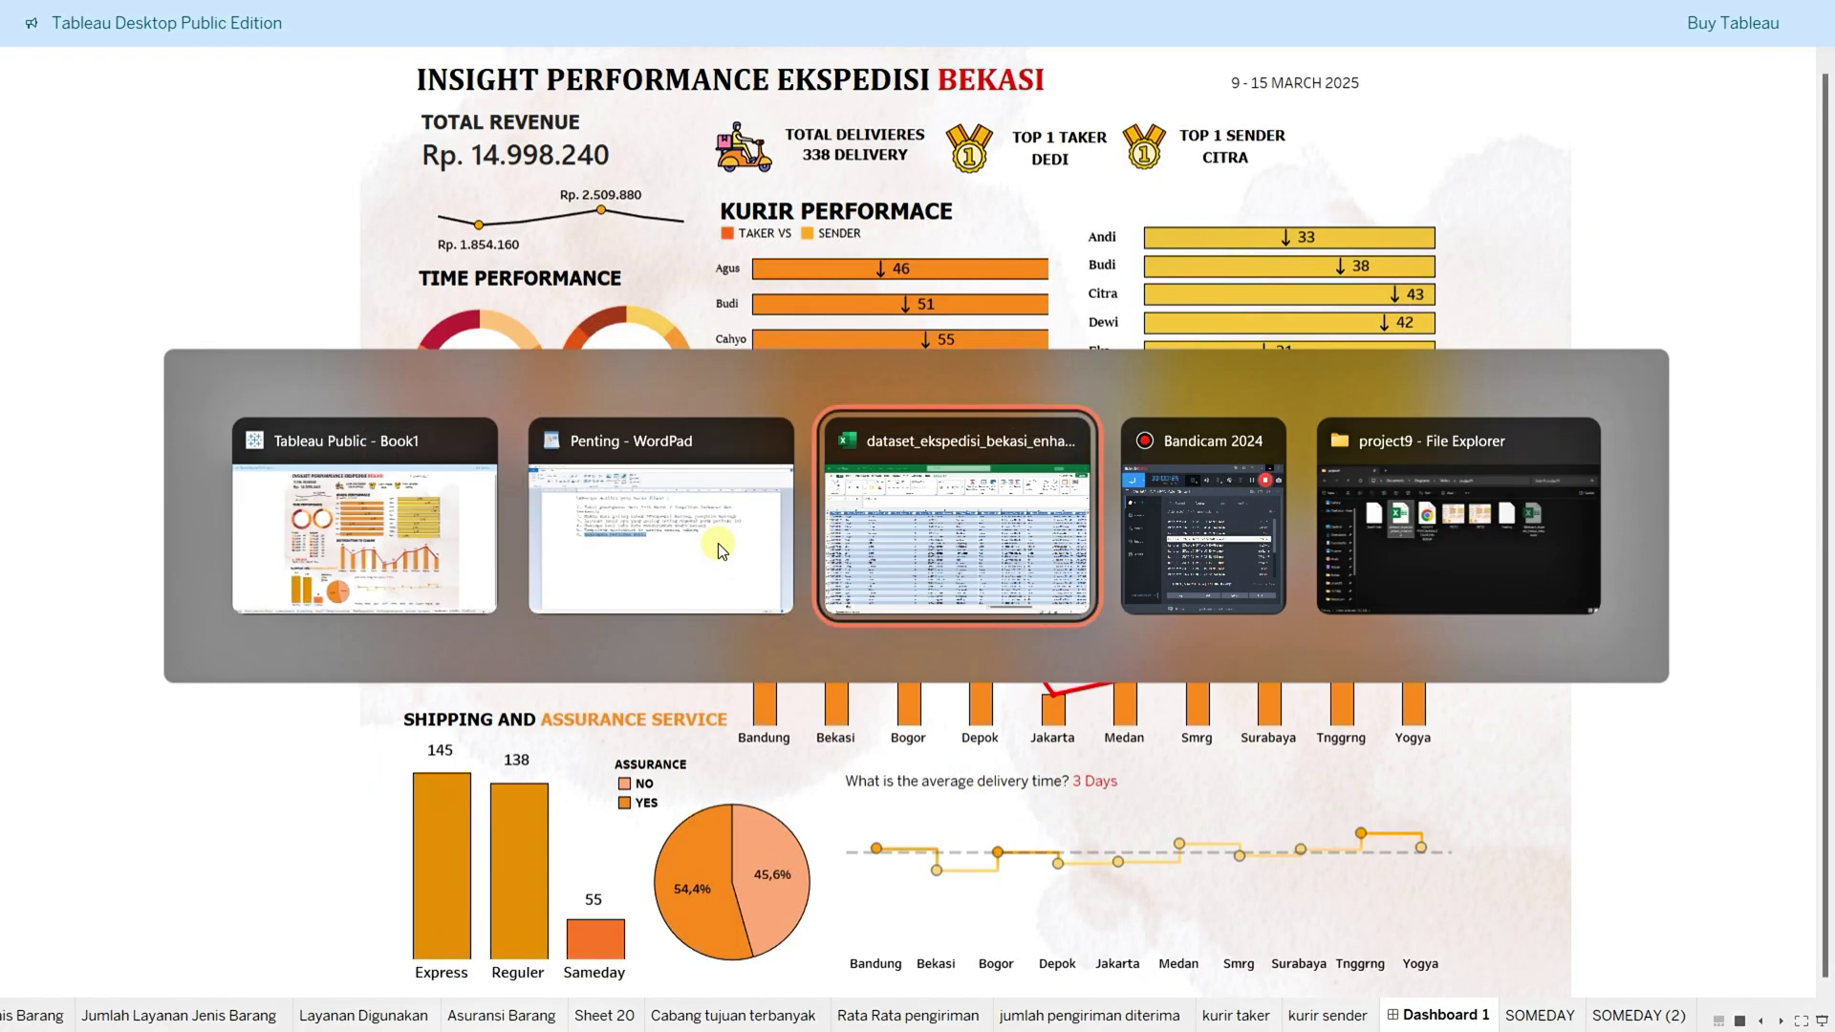
scroll(716, 535, "down", 9)
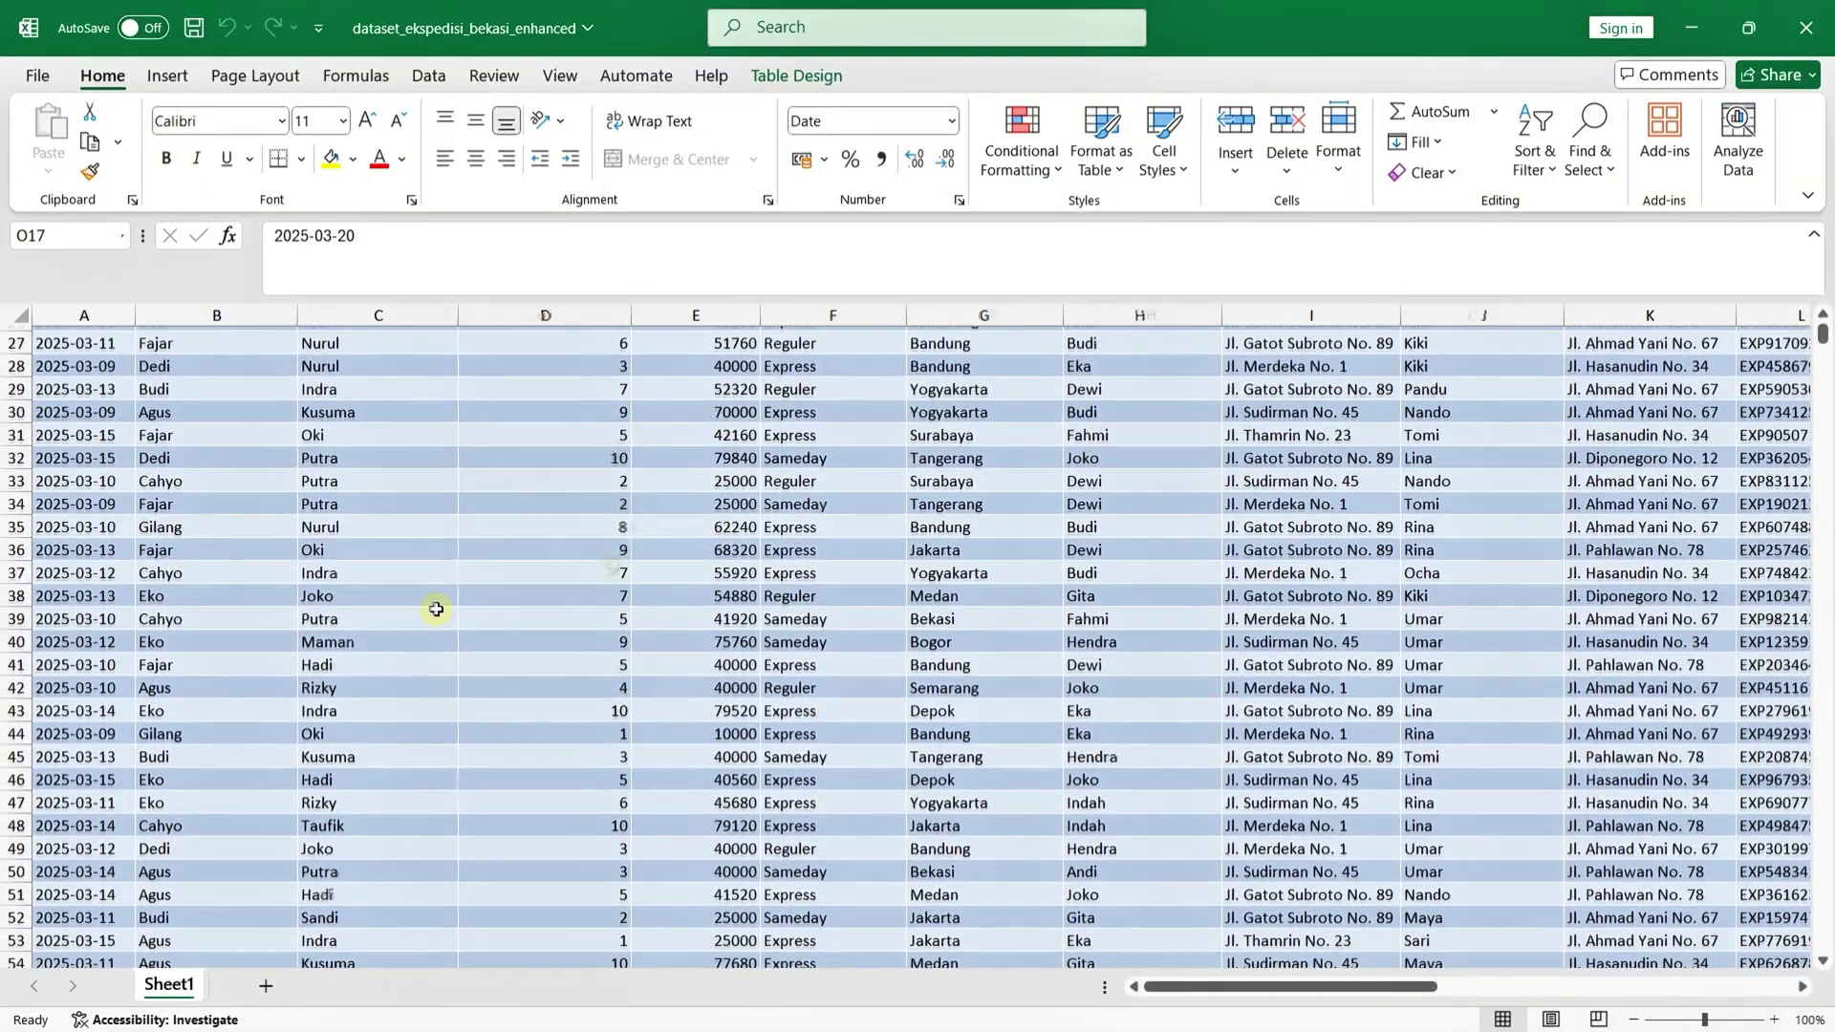
scroll(436, 609, "up", 3)
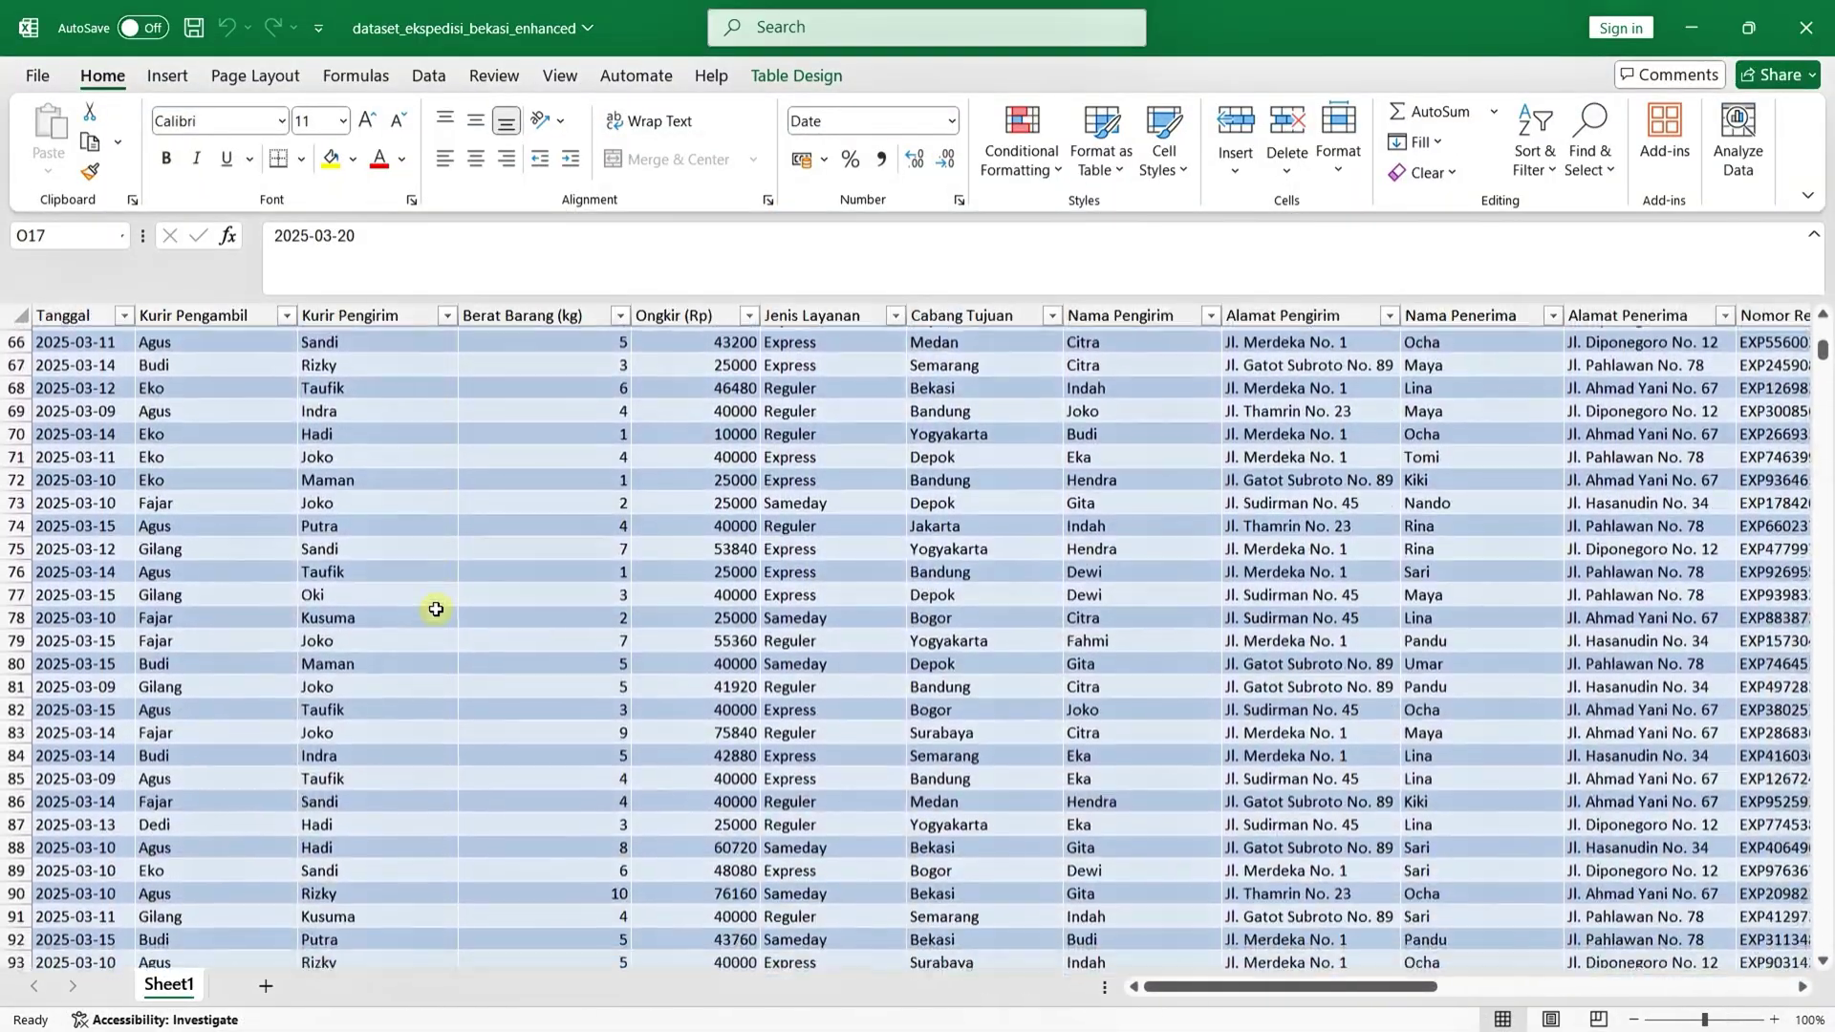
scroll(436, 608, "up", 6)
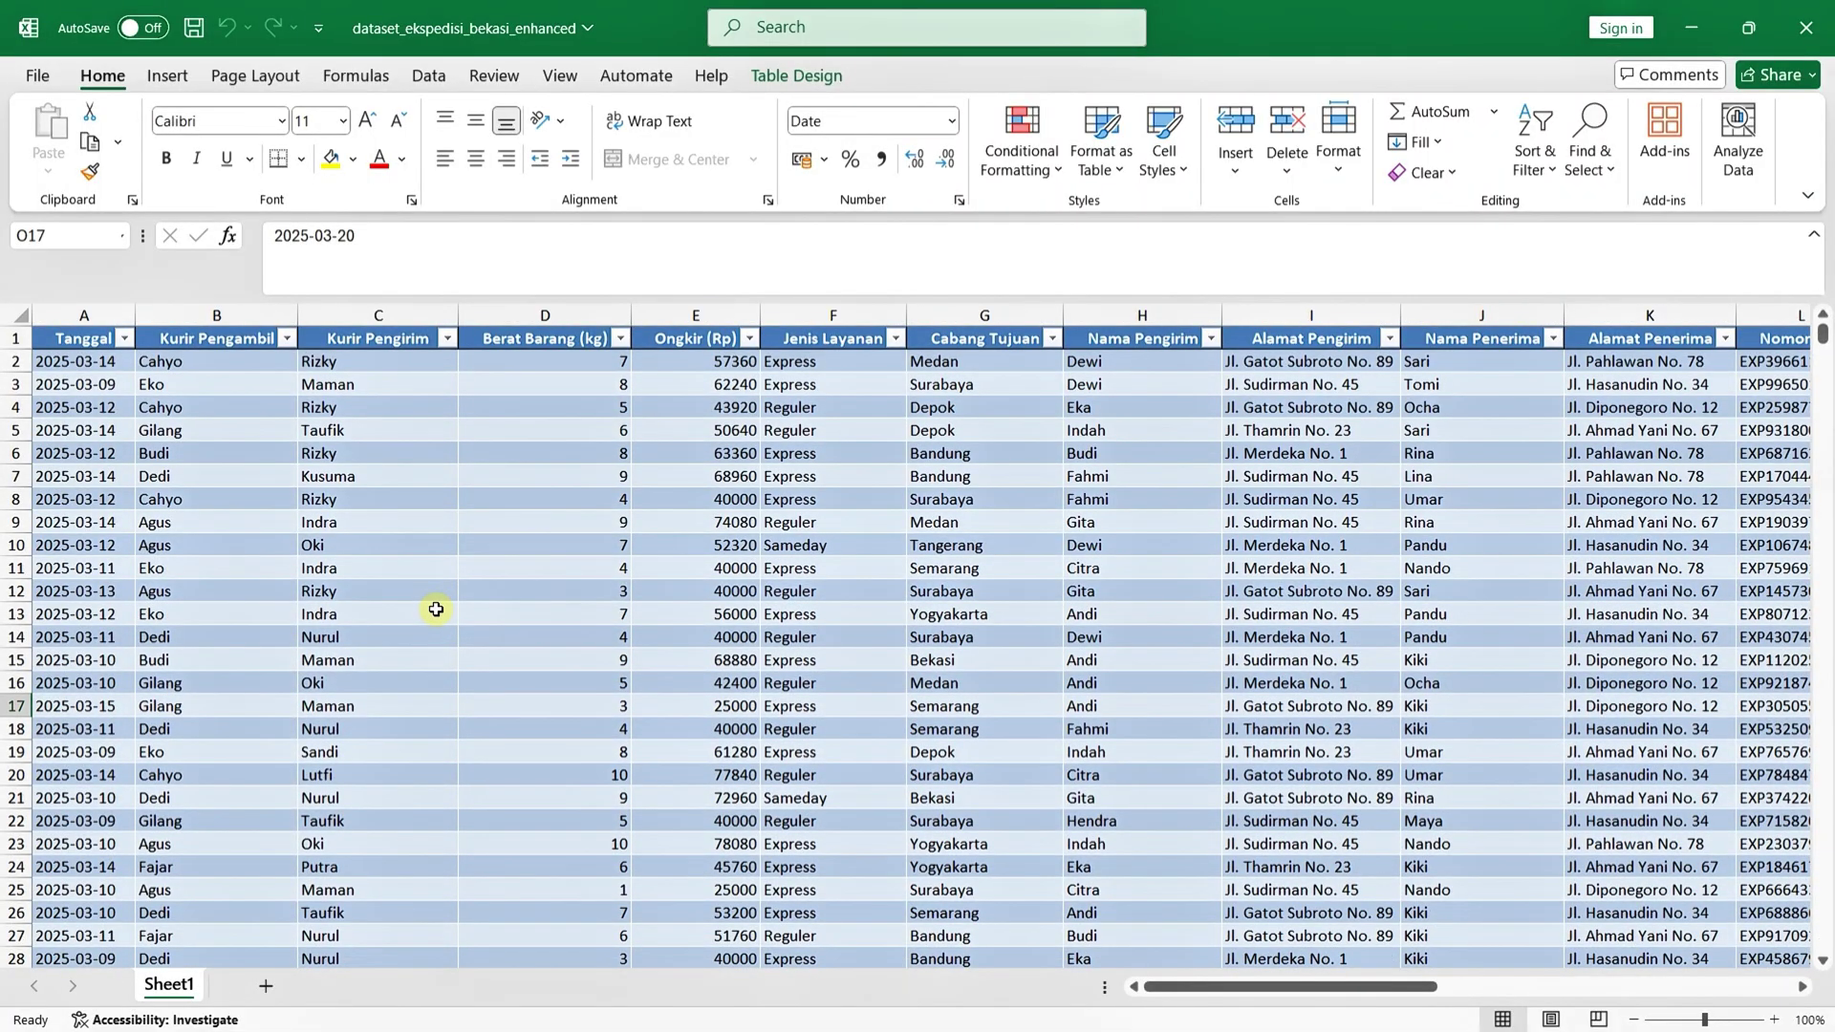
scroll(436, 609, "right", 7)
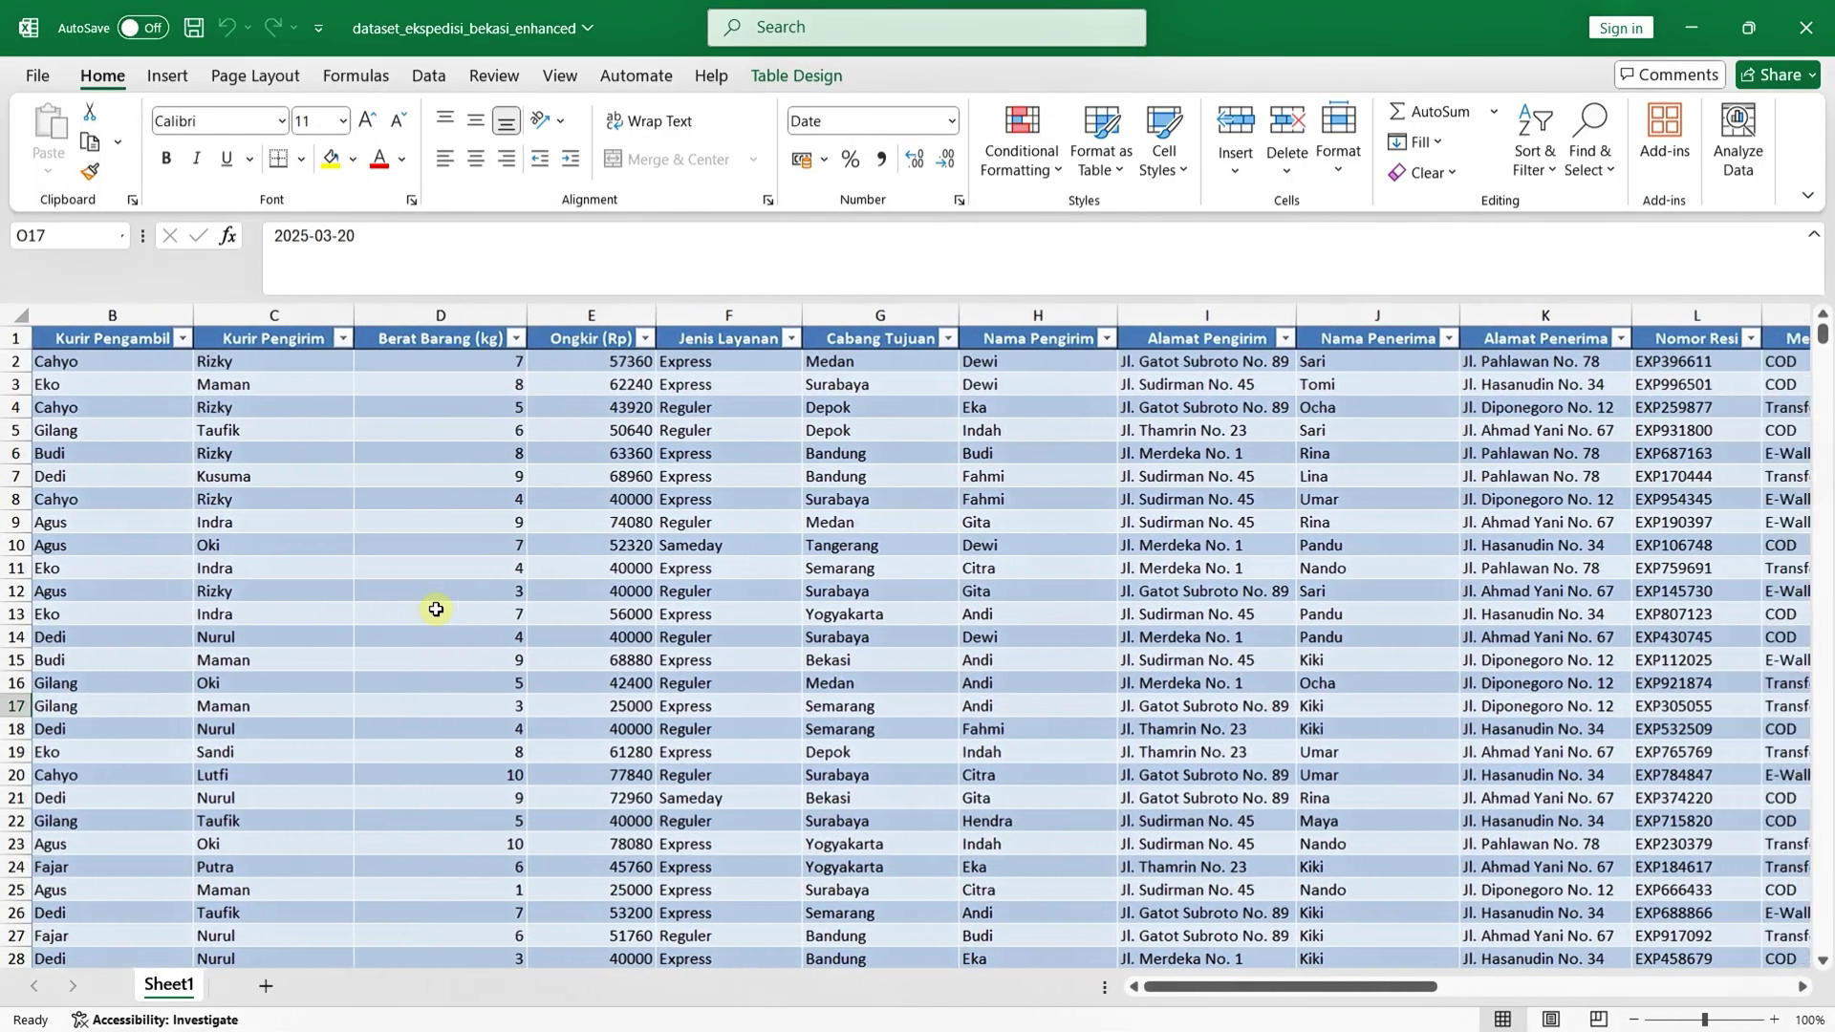
scroll(436, 609, "left", 5)
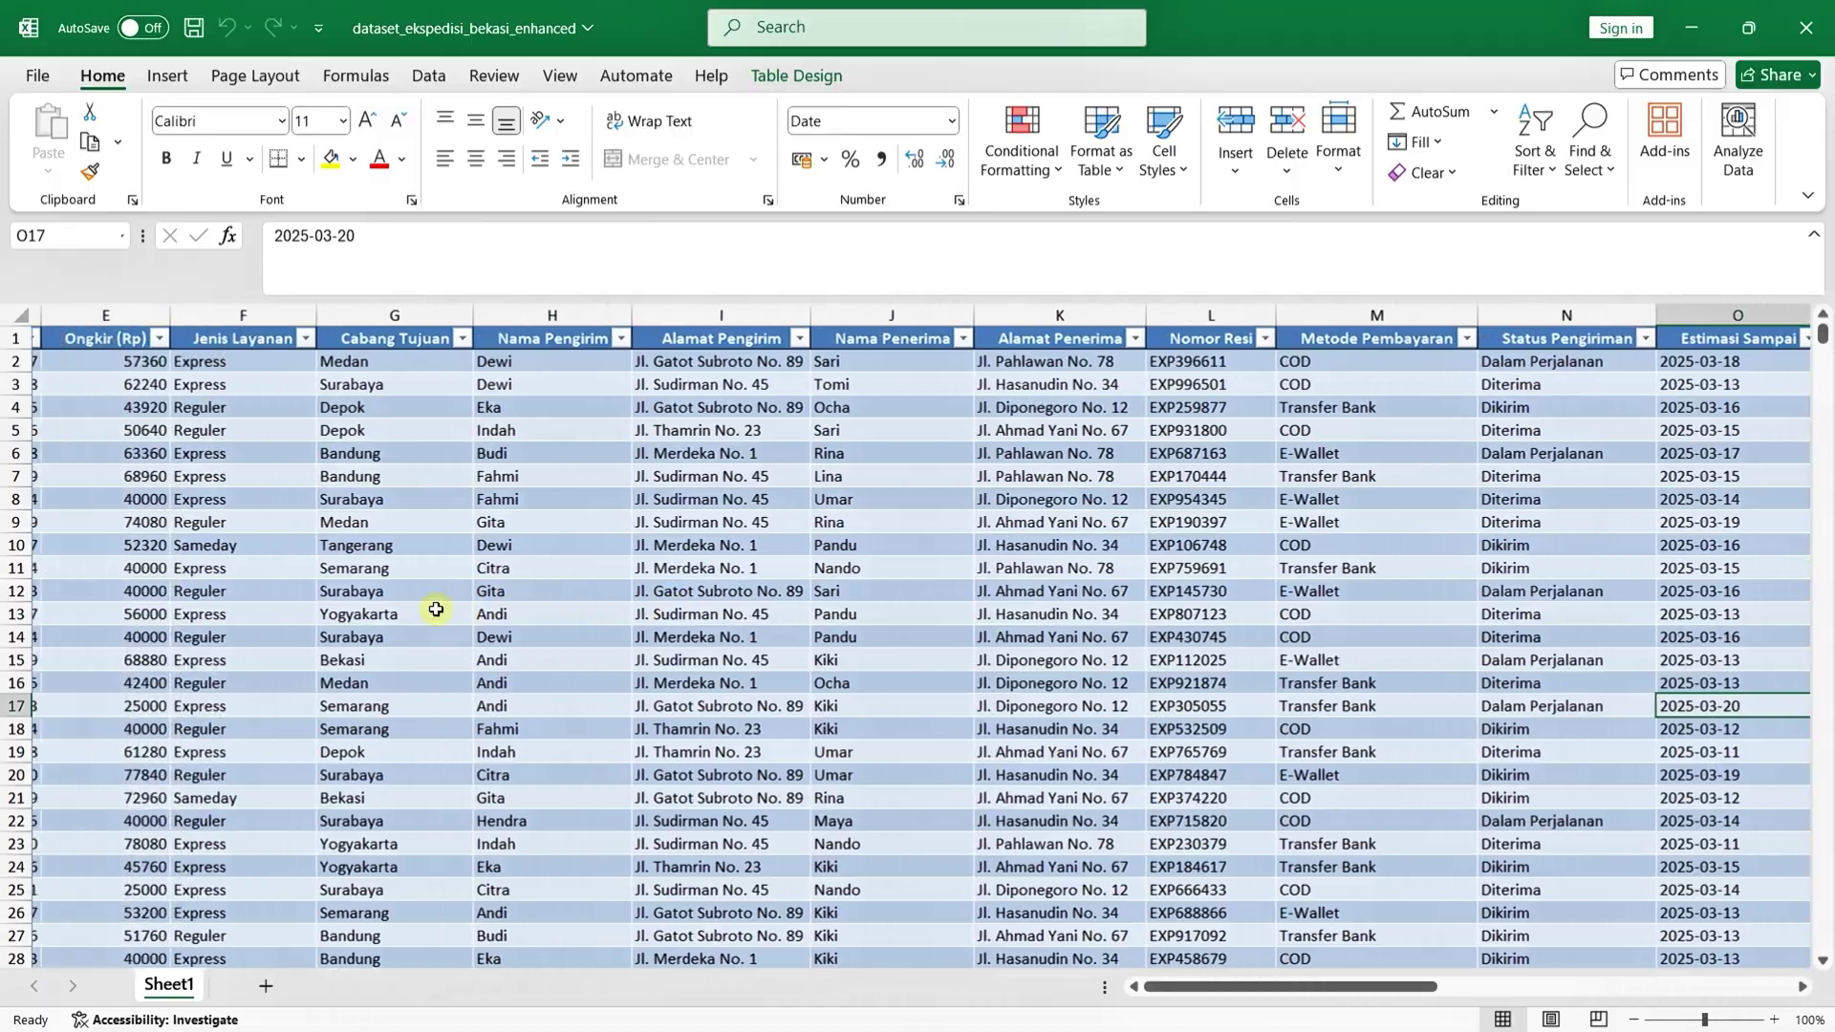
scroll(436, 609, "right", 8)
scroll(435, 609, "right", 4)
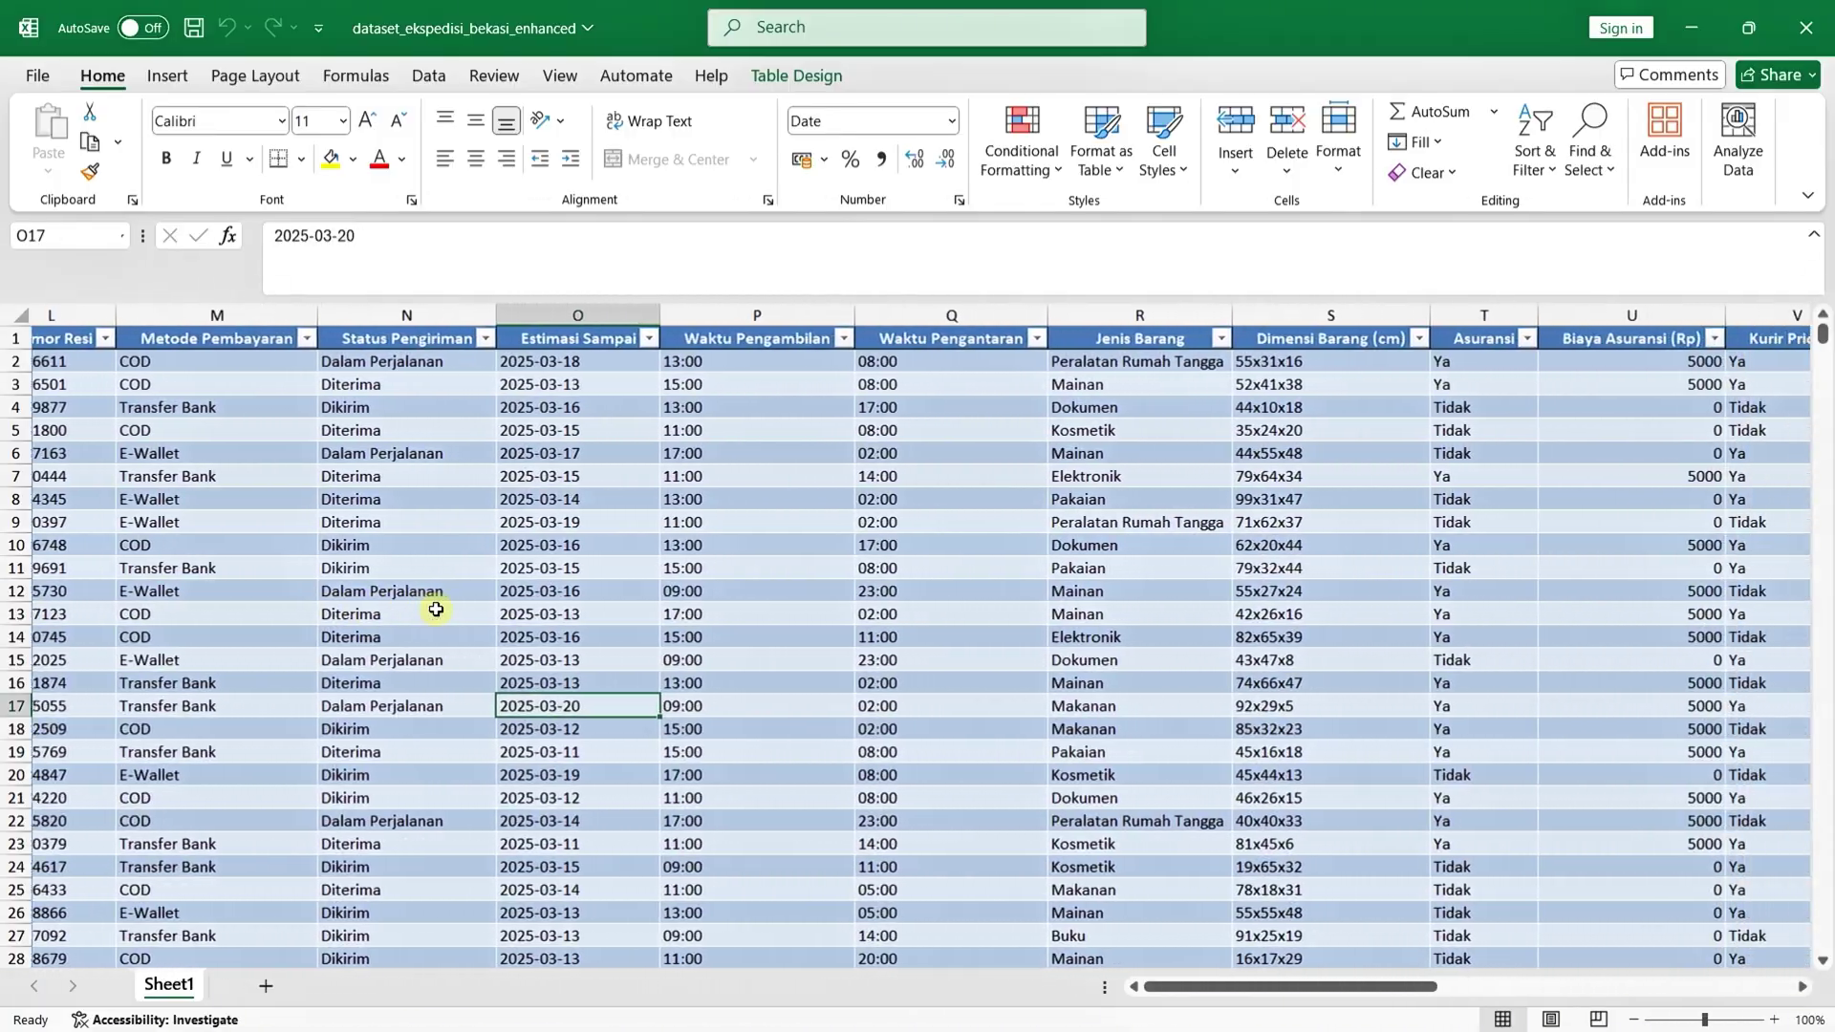
scroll(436, 608, "left", 10)
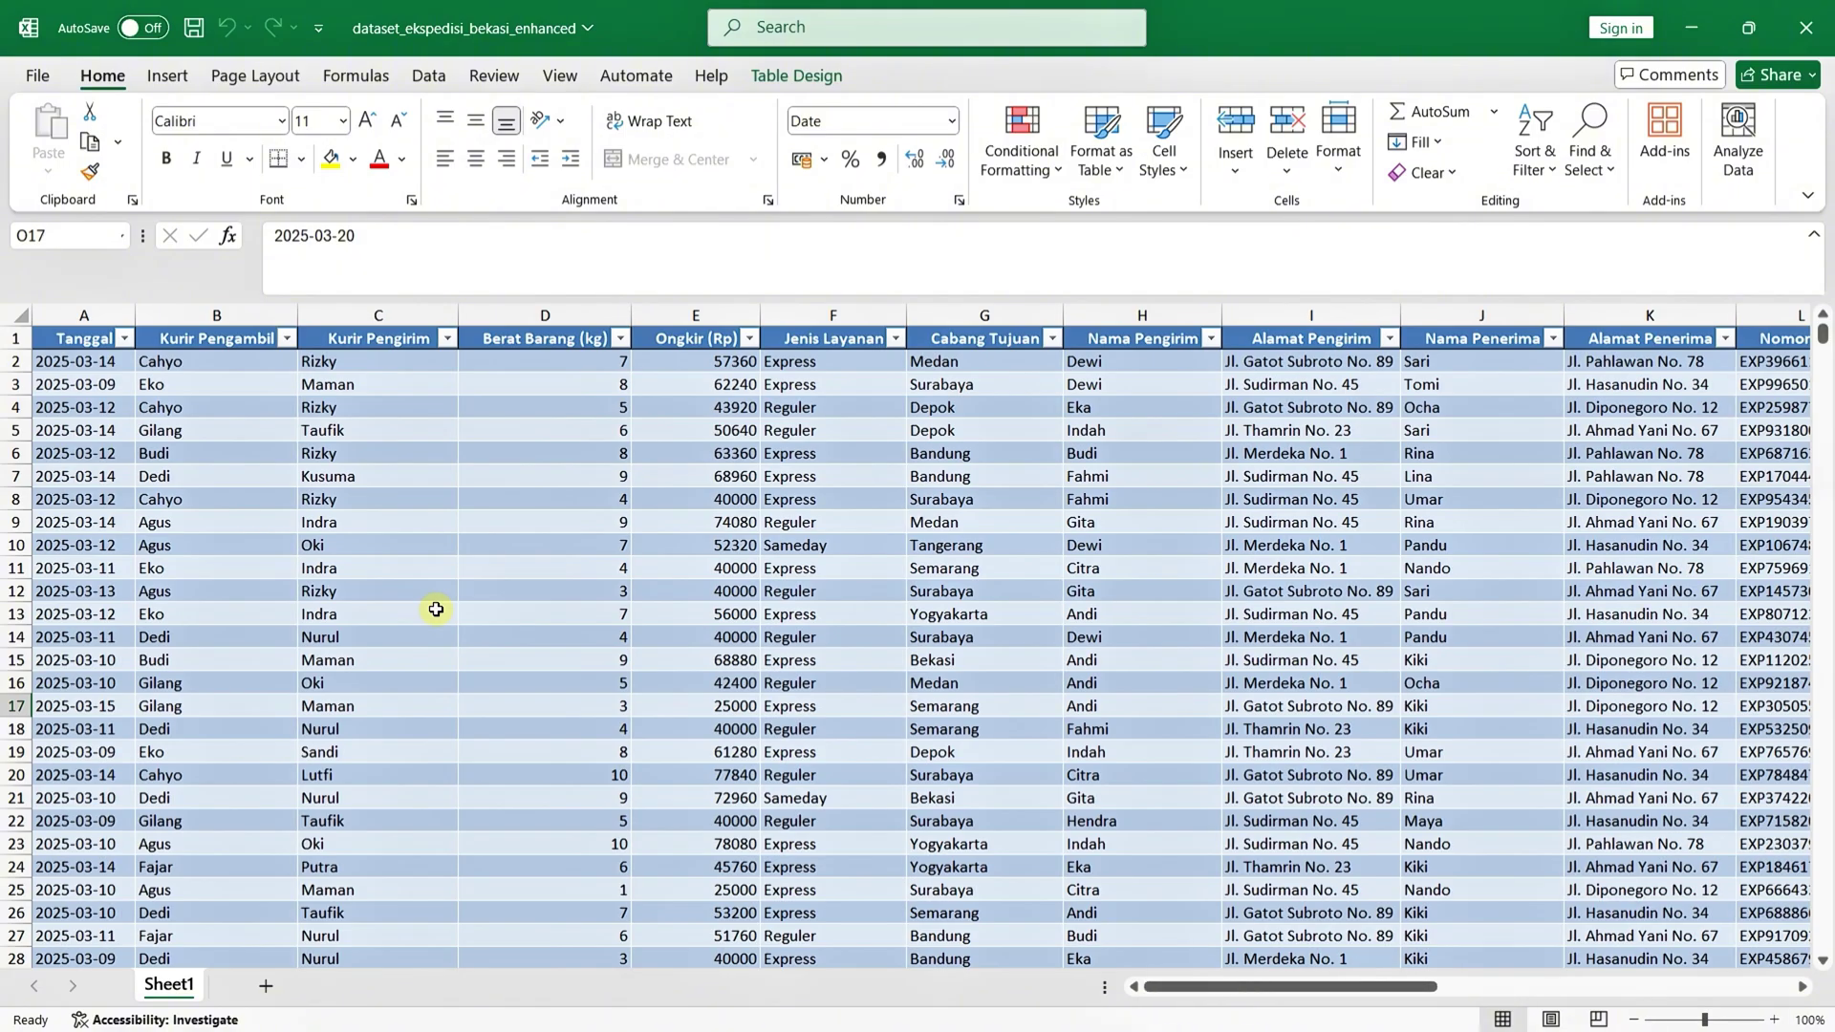
key("alt+Tab")
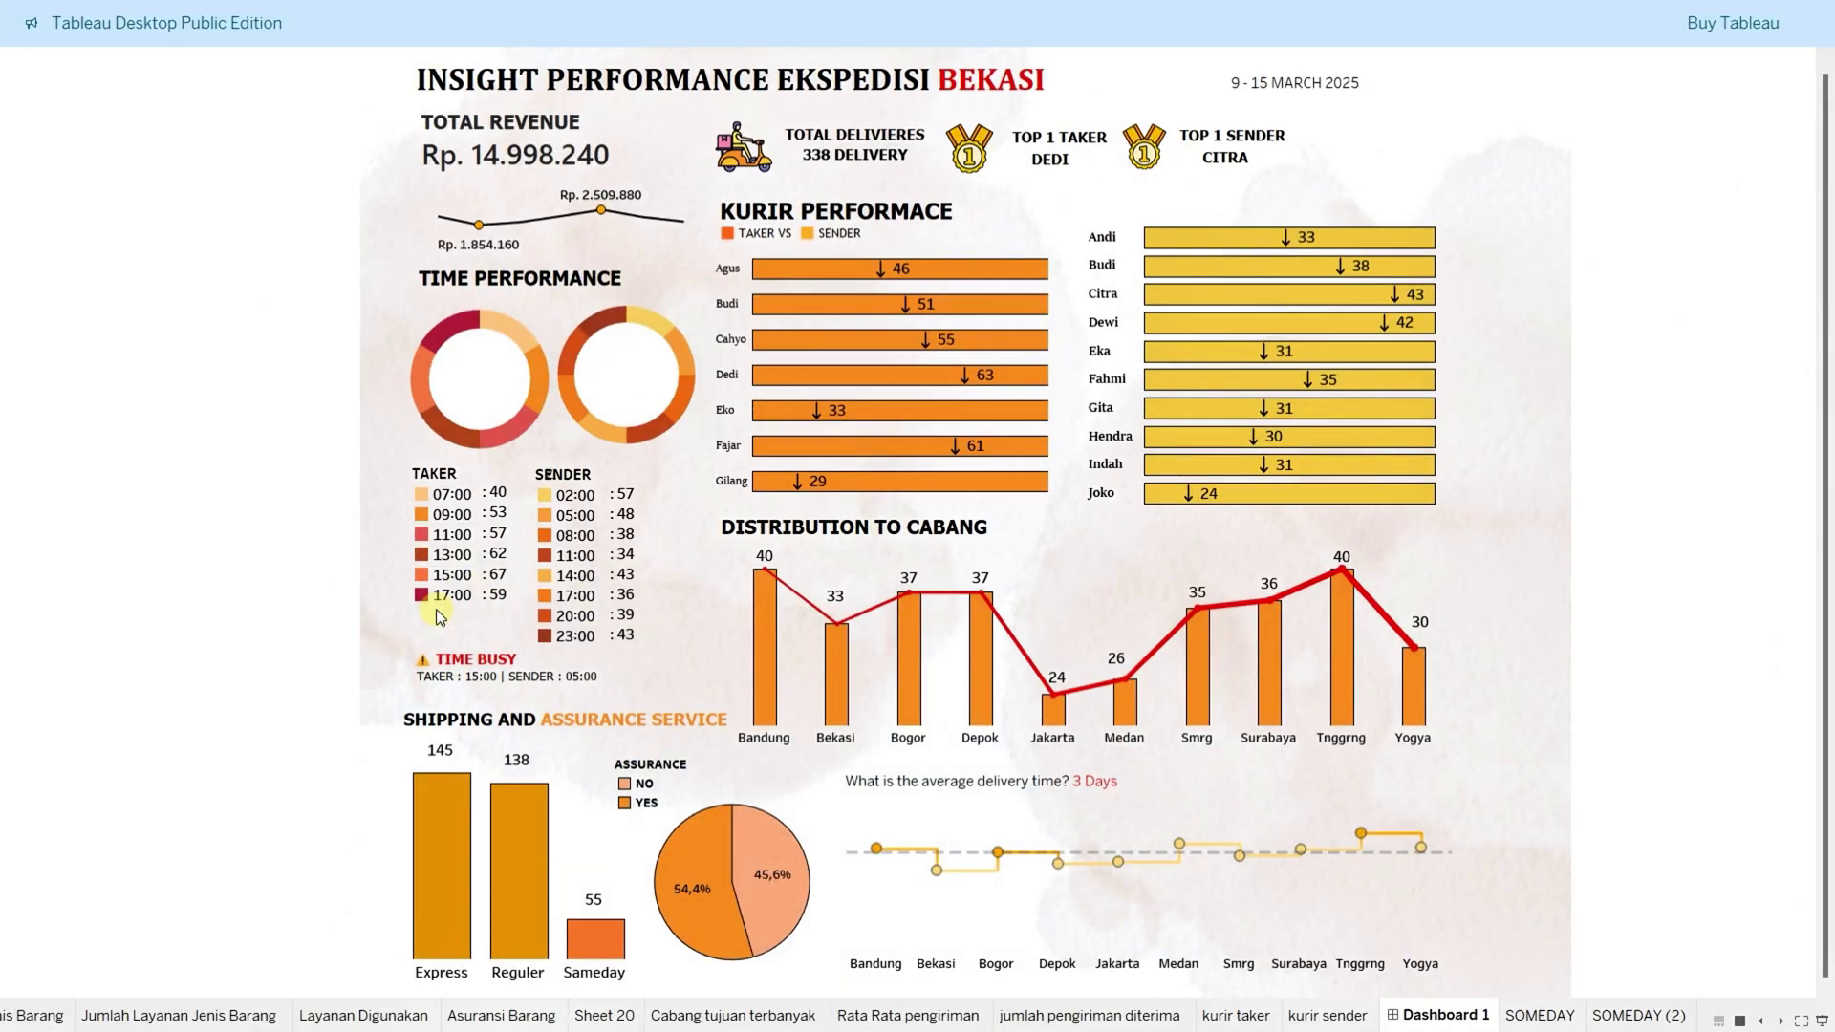